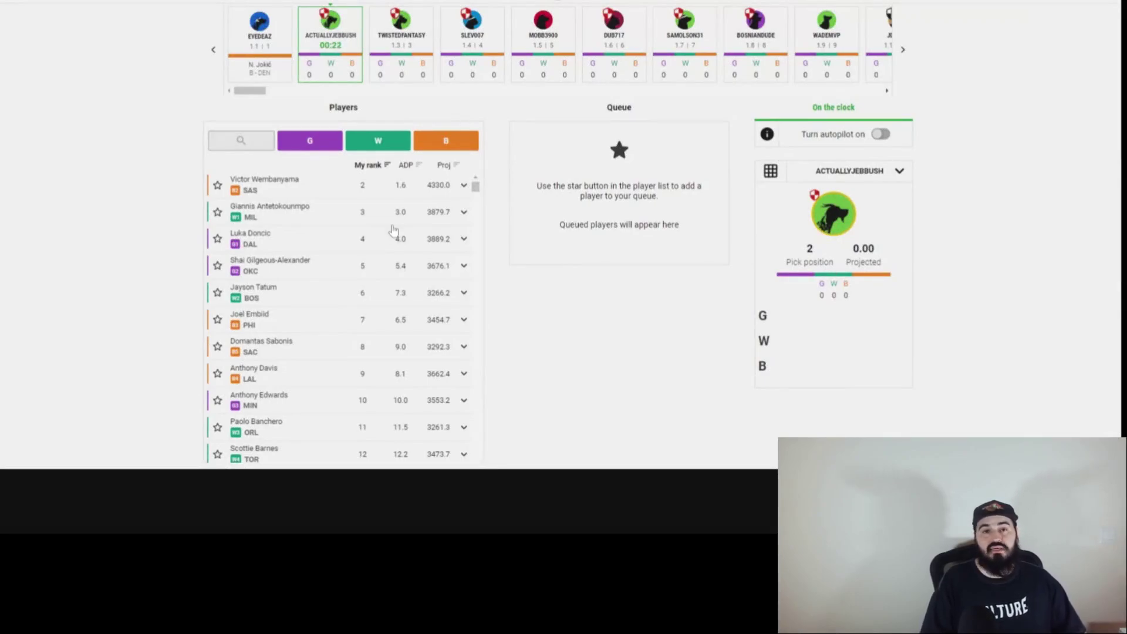
- Expand Victor Wembanyama's player row and draft him with pick 1.2
{"action": "left_click", "coordinate": [463, 185]}
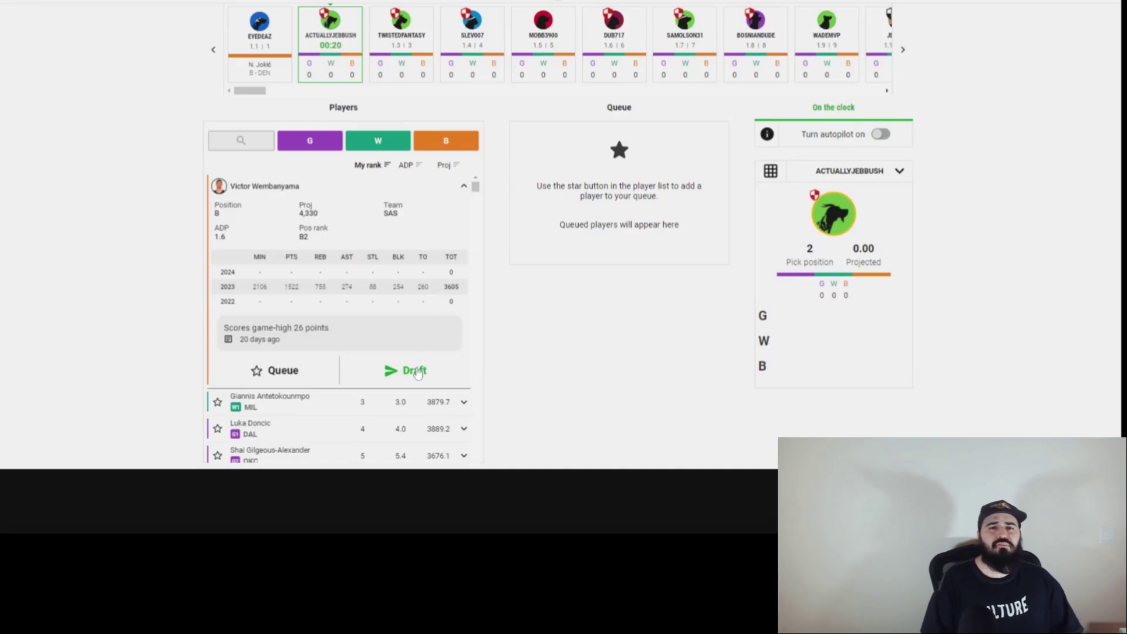
{"action": "left_click", "coordinate": [417, 373]}
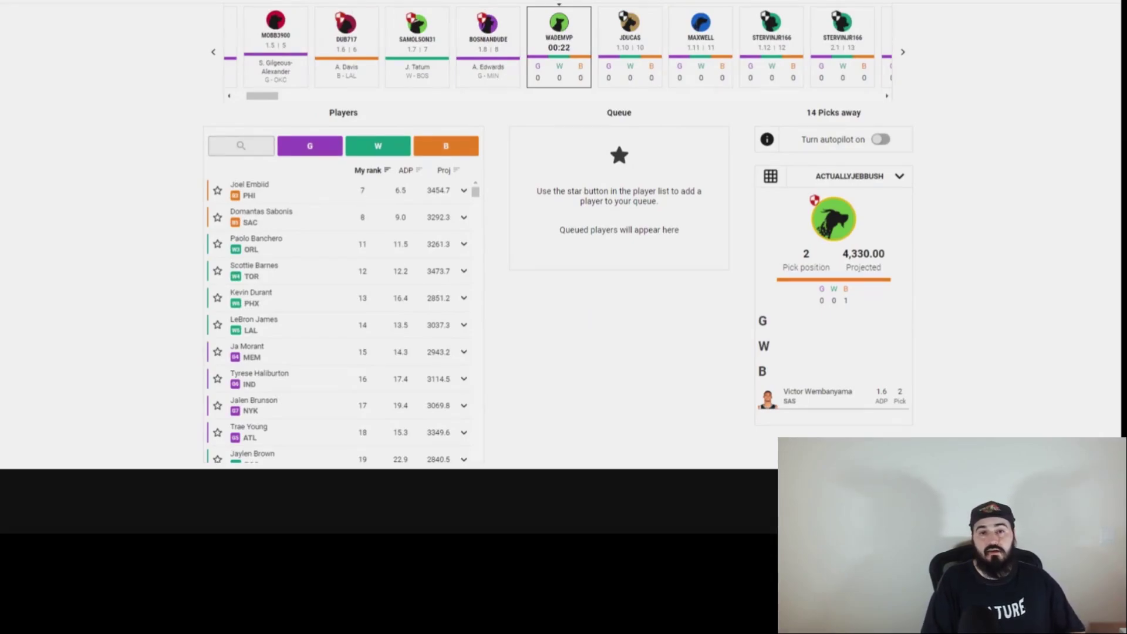
{"action": "left_click", "coordinate": [504, 63]}
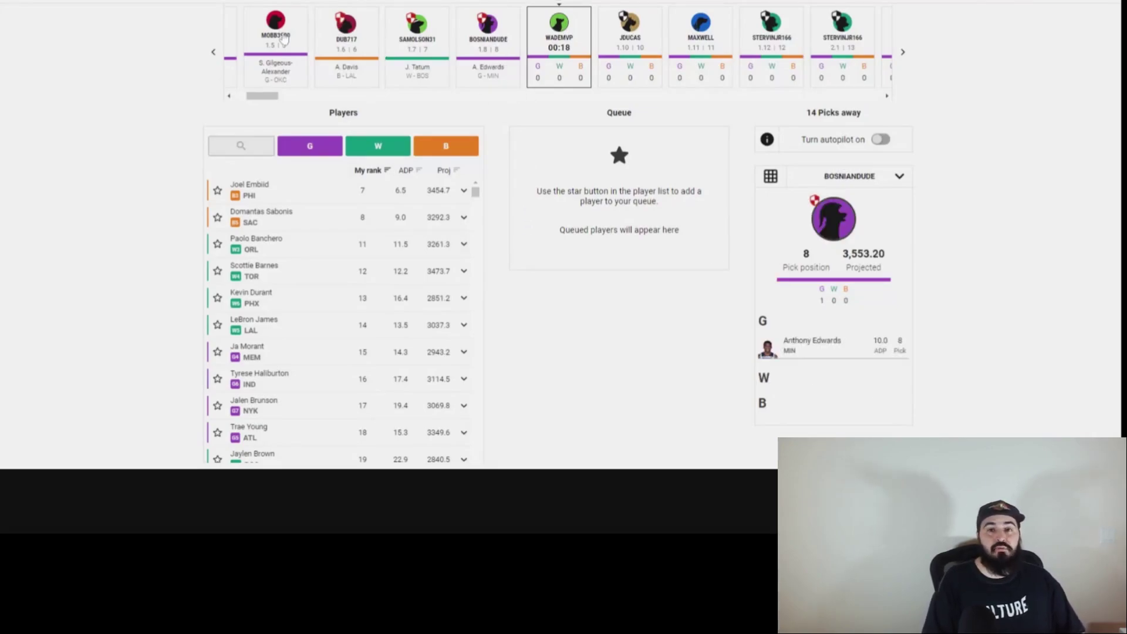
{"action": "left_click", "coordinate": [213, 53]}
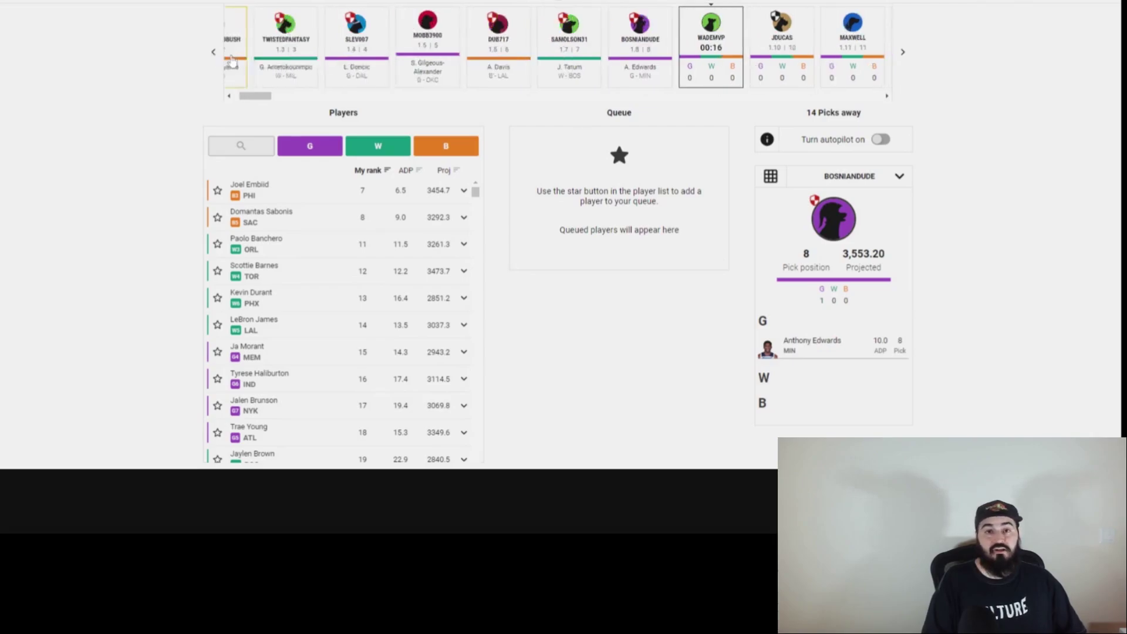
{"action": "left_click", "coordinate": [232, 61]}
{"action": "left_click", "coordinate": [903, 53]}
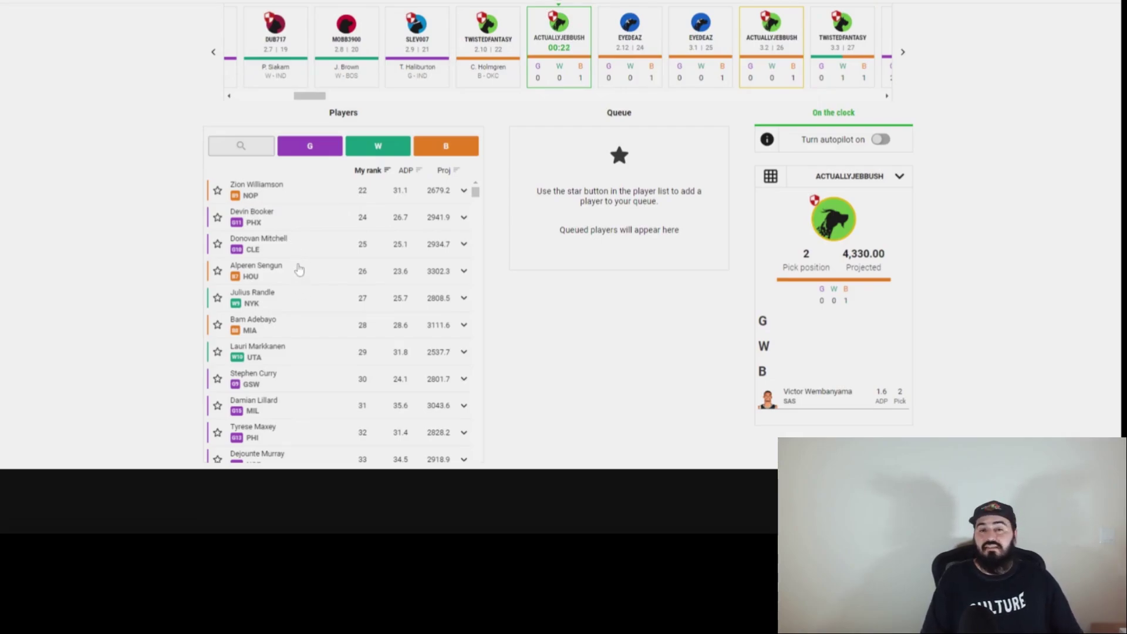
- Draft Devin Booker at pick 2.11 from his expanded player row
{"action": "left_click", "coordinate": [463, 218]}
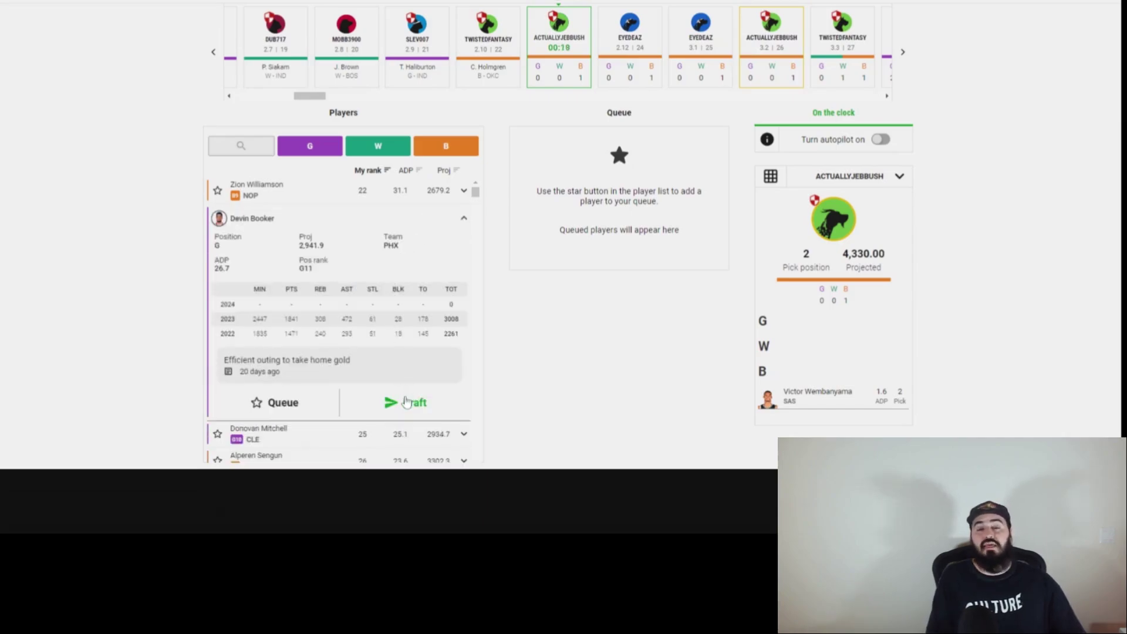
{"action": "left_click", "coordinate": [405, 401]}
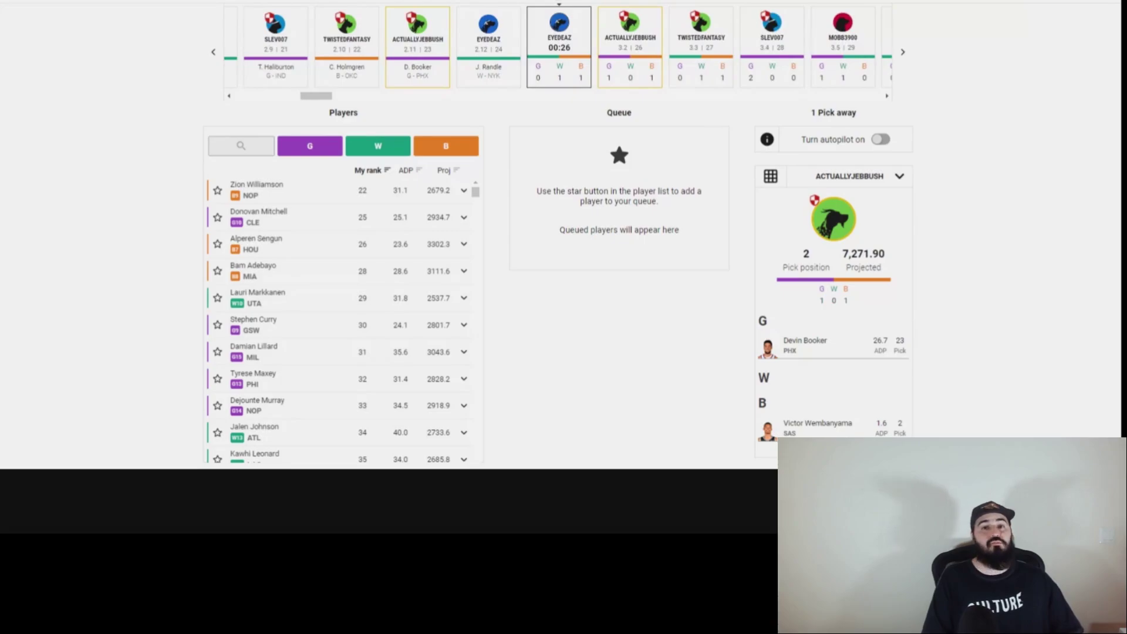
- Star Lauri Markkanen into the queue, then draft him at pick 3.2 as the first wing
{"action": "left_click", "coordinate": [217, 297]}
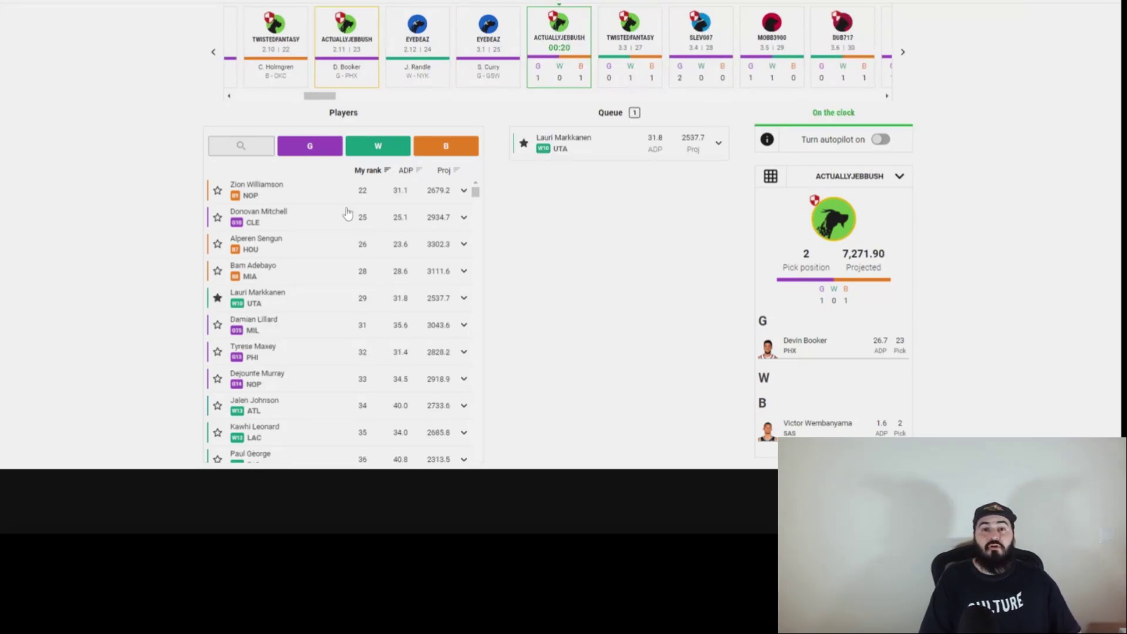
{"action": "left_click", "coordinate": [463, 299]}
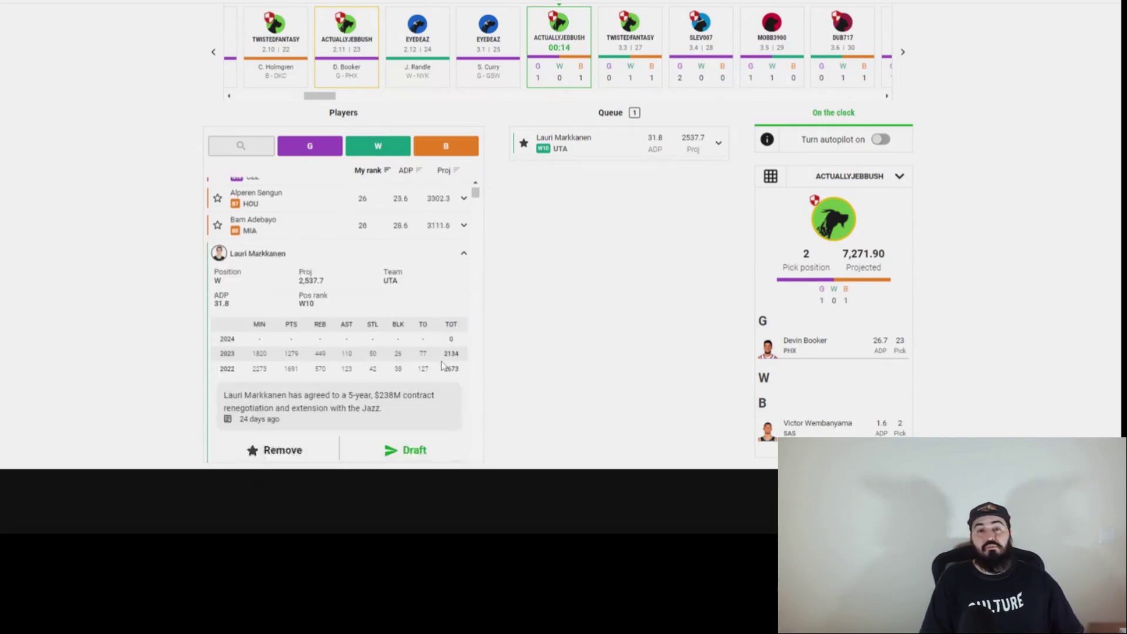
{"action": "left_click", "coordinate": [408, 438]}
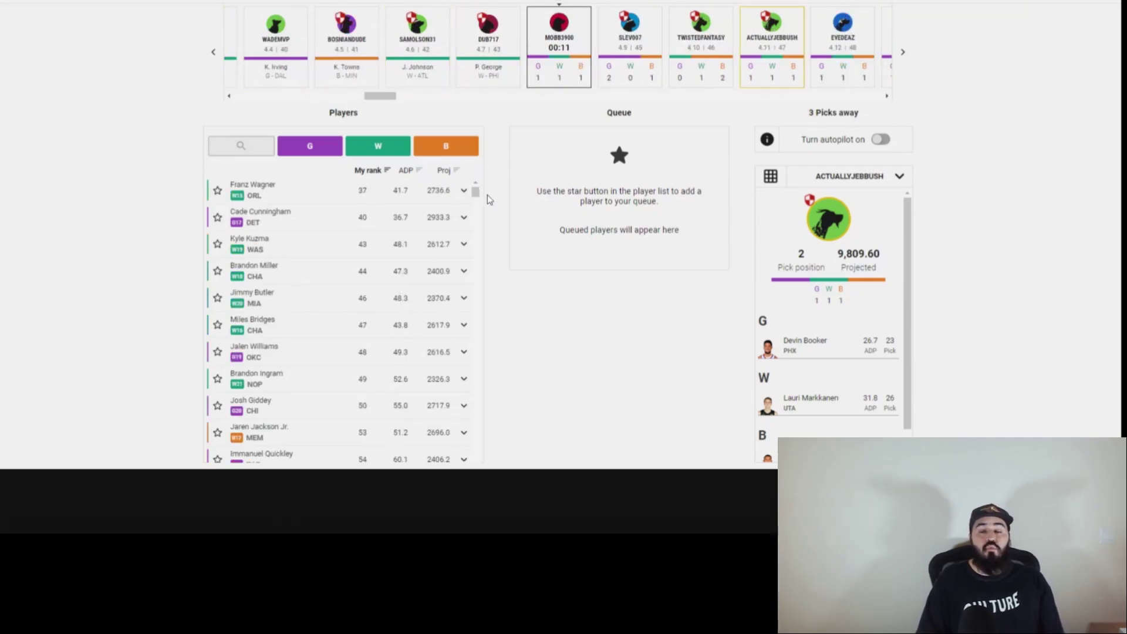
- Glance at Franz Wagner, draft Kyle Kuzma at pick 4.11, then review Jimmy Butler's details
{"action": "left_click", "coordinate": [464, 191]}
{"action": "left_click", "coordinate": [465, 193]}
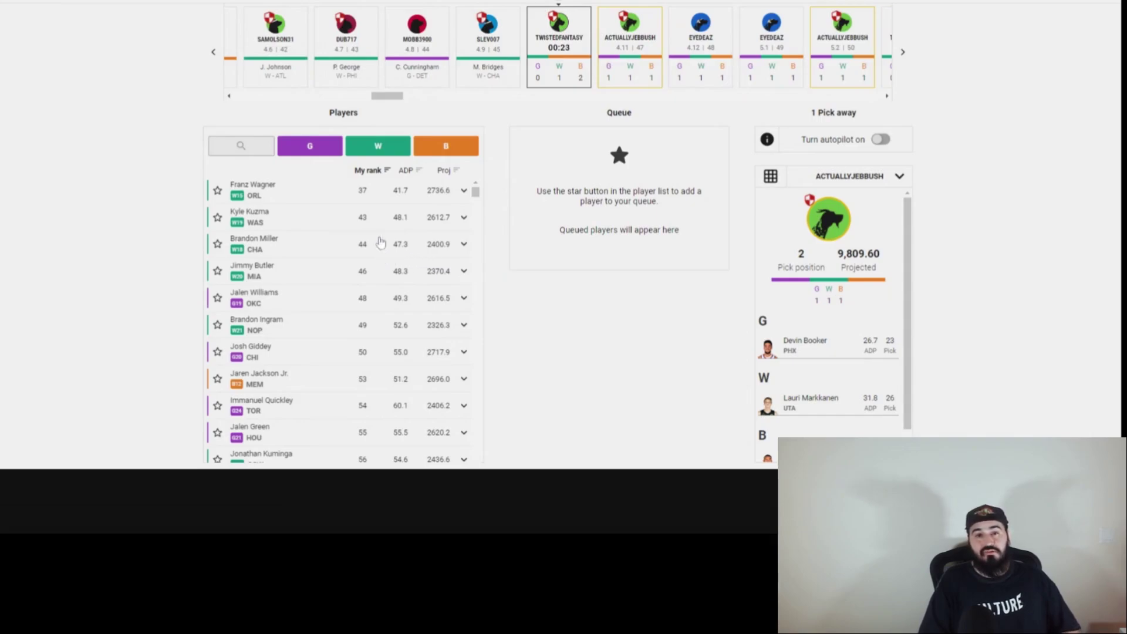
{"action": "left_click_drag", "start_coordinate": [387, 96], "coordinate": [361, 99]}
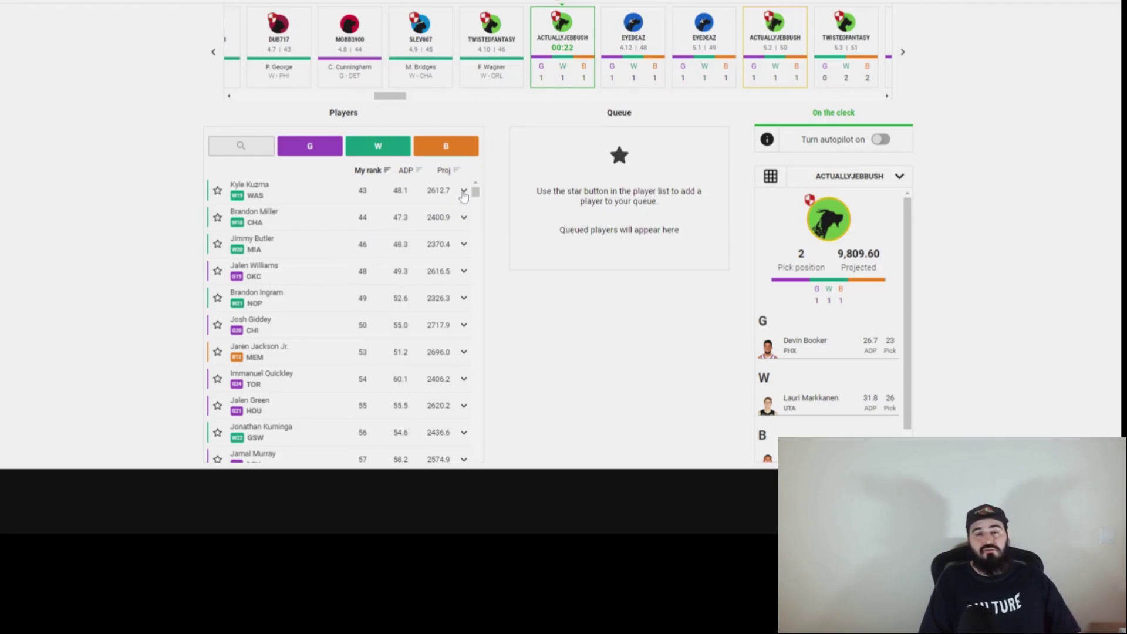
{"action": "left_click", "coordinate": [464, 192]}
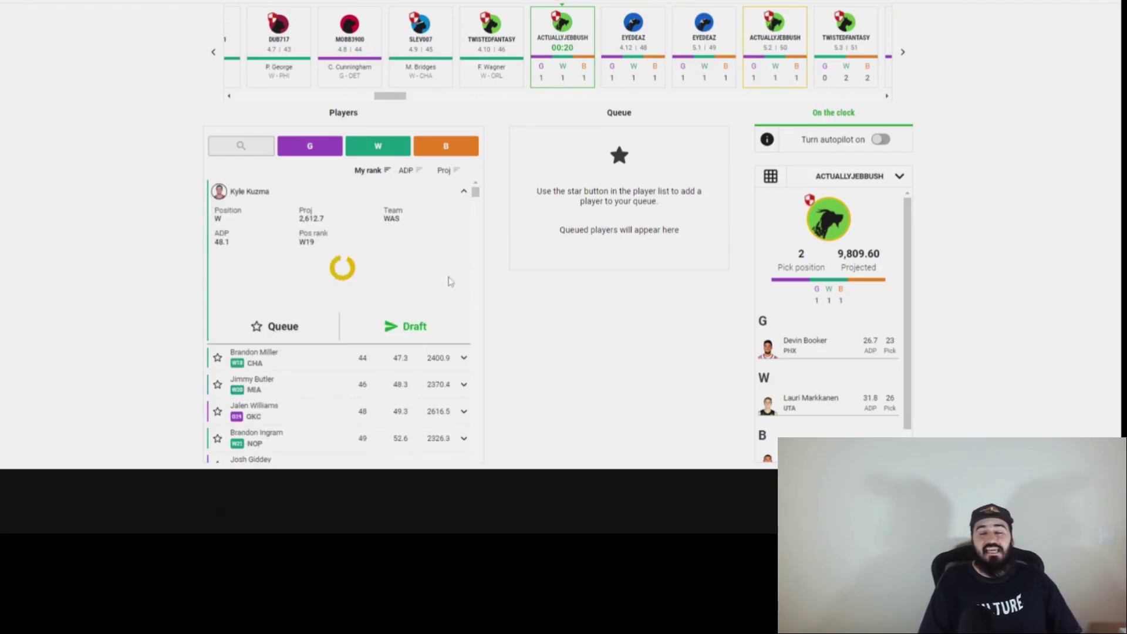
{"action": "left_click", "coordinate": [418, 371]}
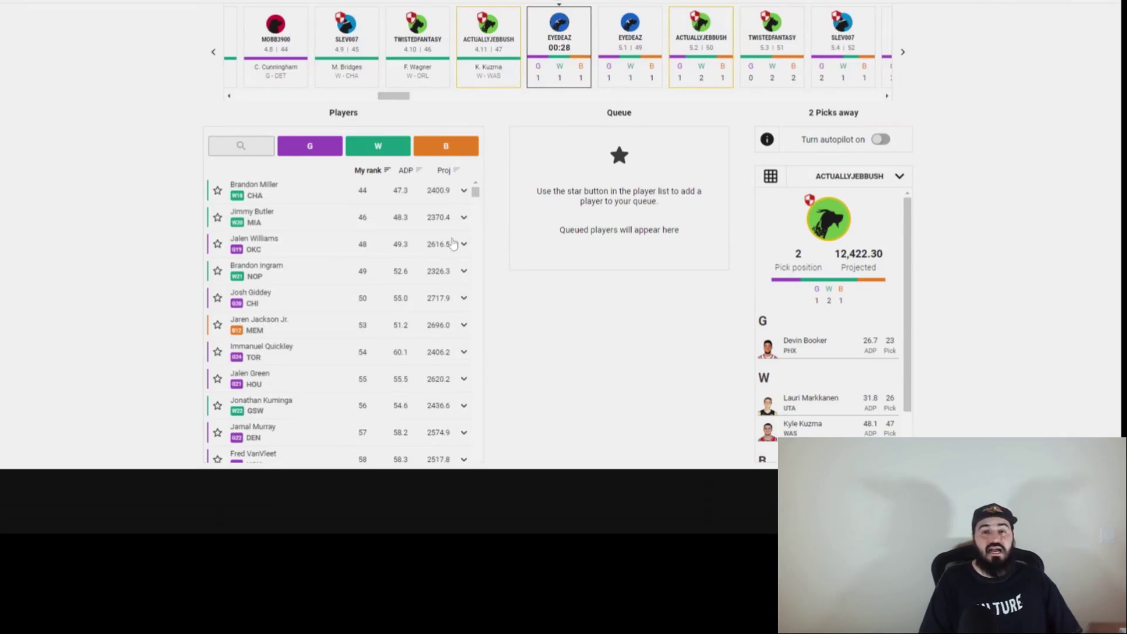
{"action": "left_click", "coordinate": [464, 218]}
{"action": "left_click", "coordinate": [463, 223]}
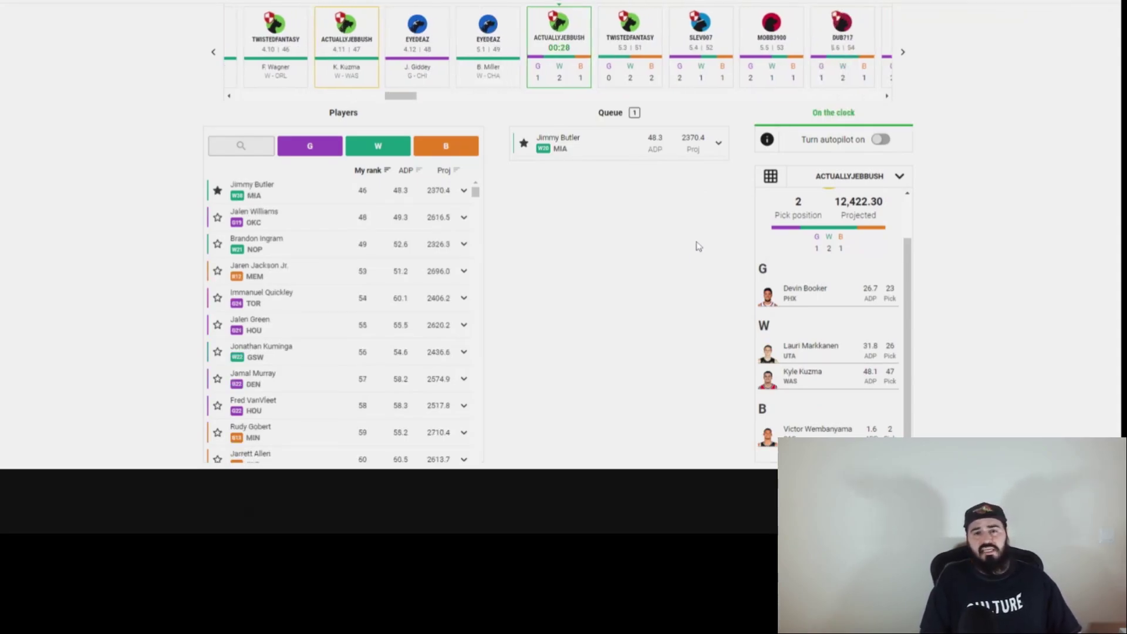
- Draft Jimmy Butler at pick 5.2 as the roster's third wing
{"action": "left_click", "coordinate": [464, 189]}
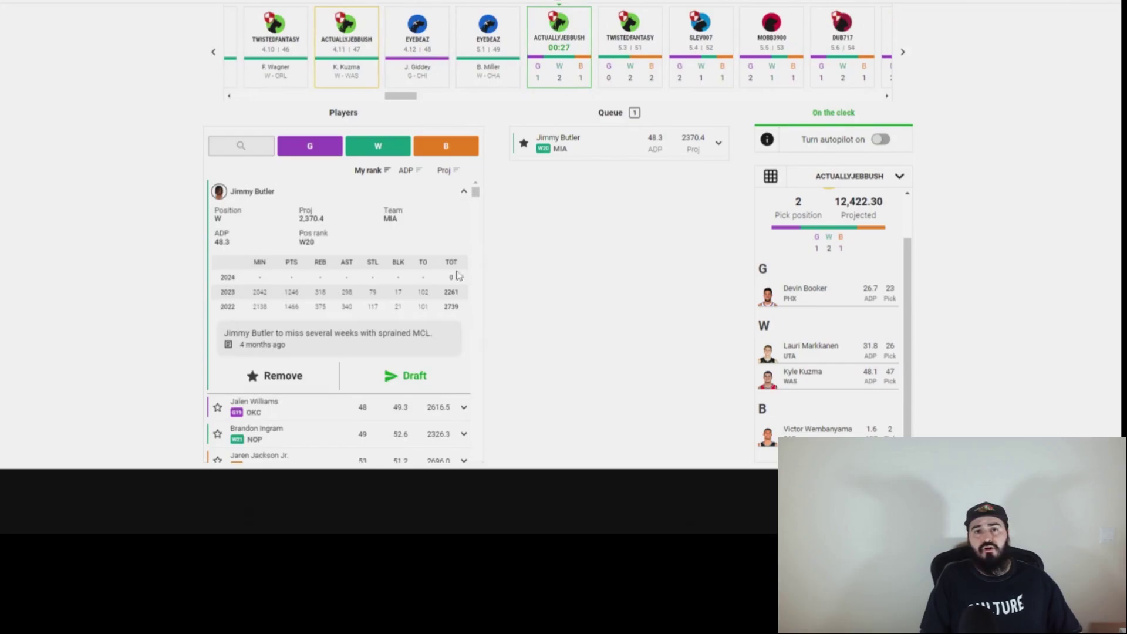
{"action": "left_click", "coordinate": [415, 377]}
{"action": "scroll", "coordinate": [836, 365], "scroll_direction": "down", "scroll_amount": 1}
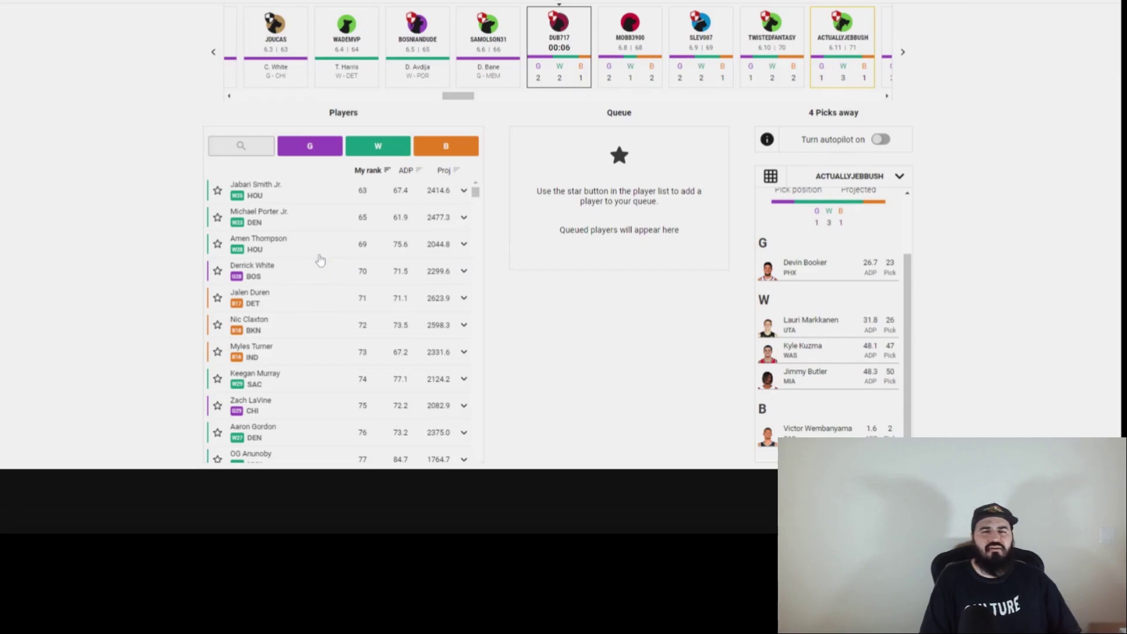
- Review Devin Vassell's and RJ Barrett's details, then star Vassell into the draft queue
{"action": "scroll", "coordinate": [320, 260], "scroll_direction": "down", "scroll_amount": 2}
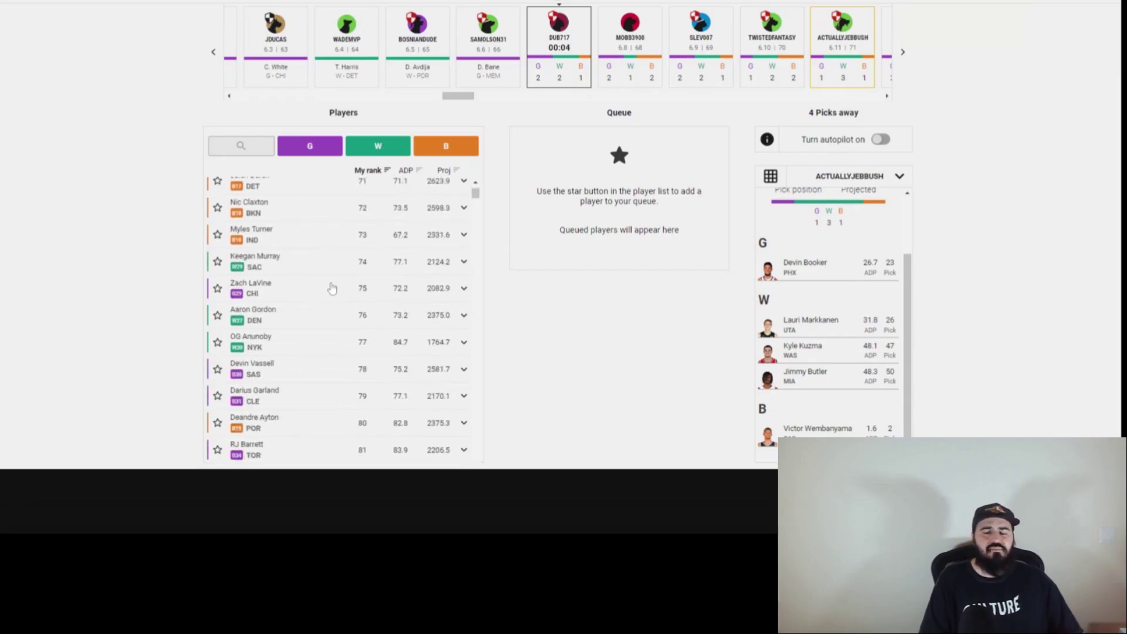
{"action": "left_click", "coordinate": [276, 371]}
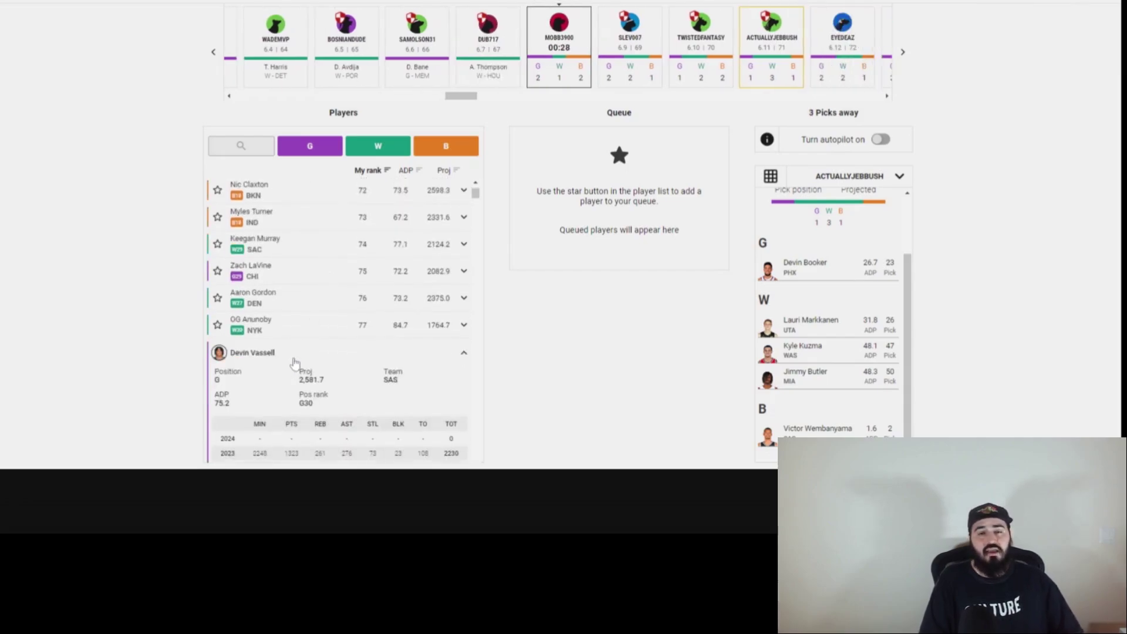
{"action": "left_click", "coordinate": [277, 359]}
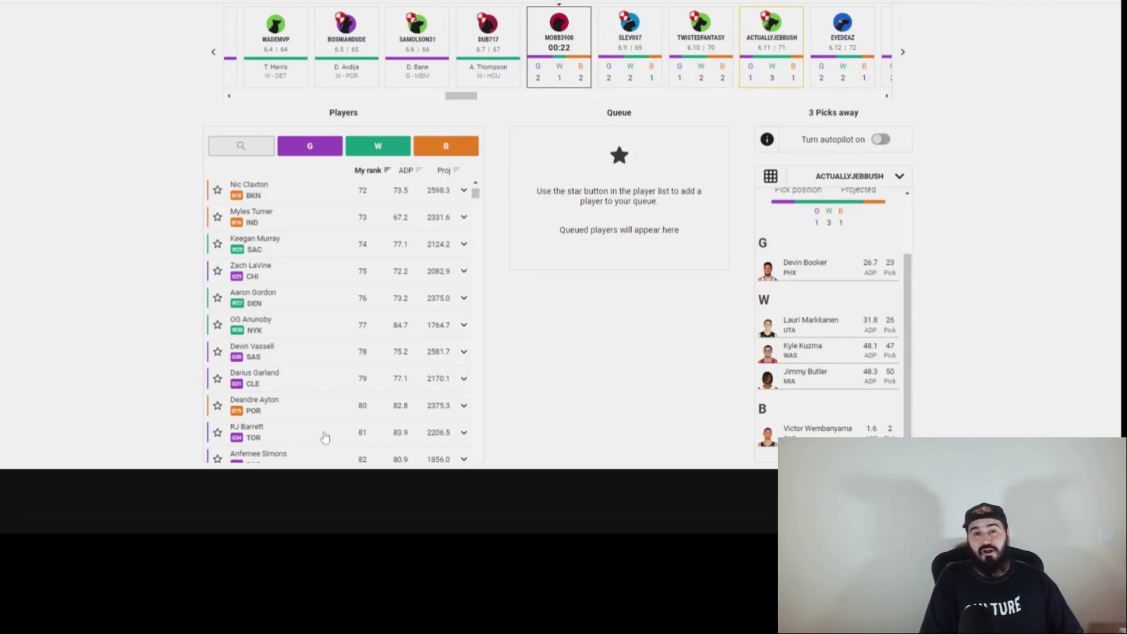
{"action": "left_click", "coordinate": [464, 406]}
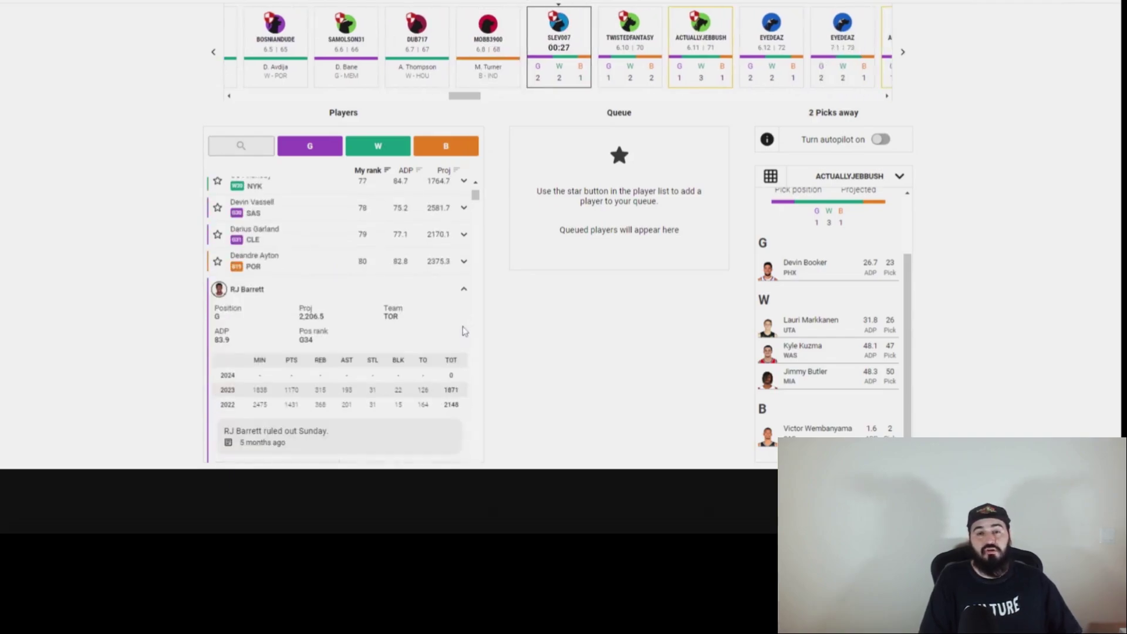
{"action": "left_click", "coordinate": [464, 291]}
{"action": "scroll", "coordinate": [376, 315], "scroll_direction": "up", "scroll_amount": 4}
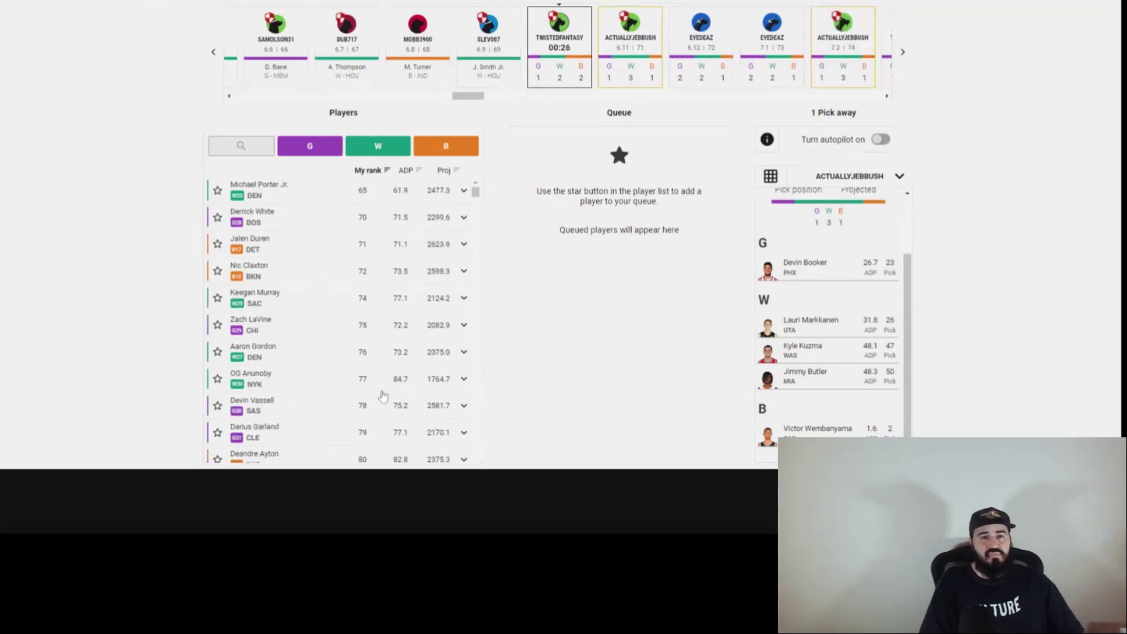
{"action": "left_click", "coordinate": [218, 405]}
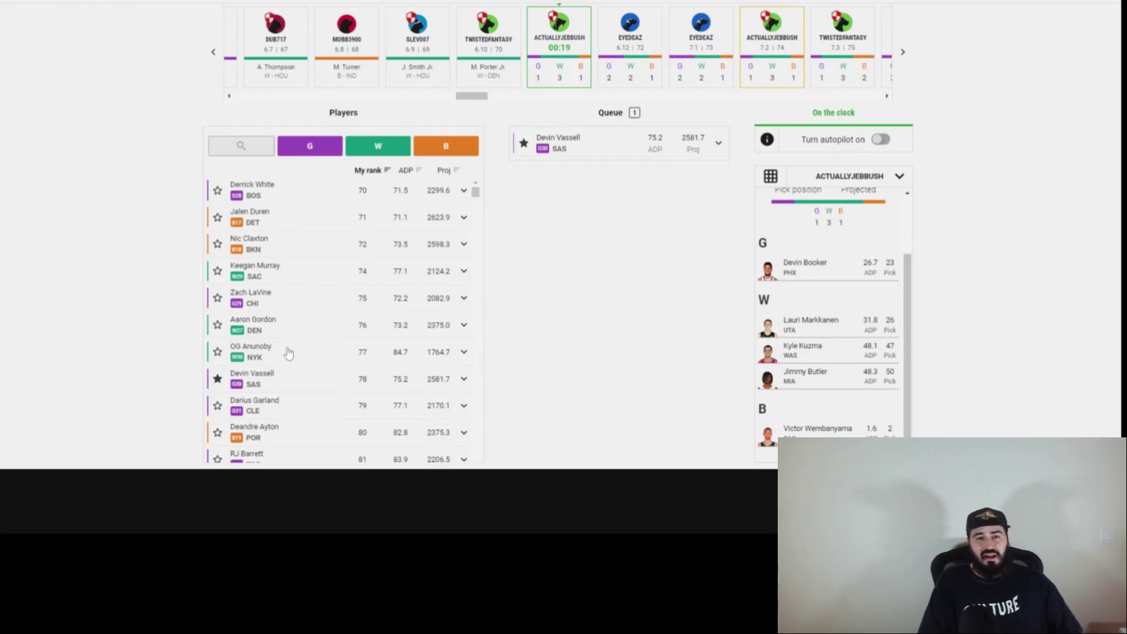
- Draft OG Anunoby as a wing with pick 71
{"action": "left_click", "coordinate": [463, 351]}
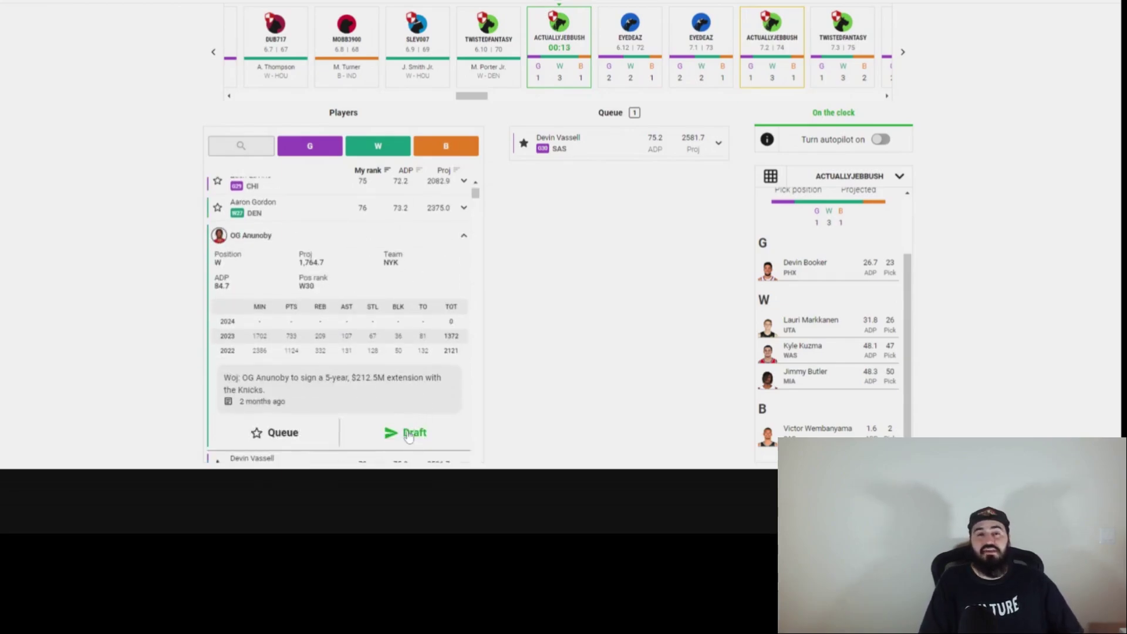
{"action": "left_click", "coordinate": [409, 438]}
{"action": "scroll", "coordinate": [397, 365], "scroll_direction": "up", "scroll_amount": 2}
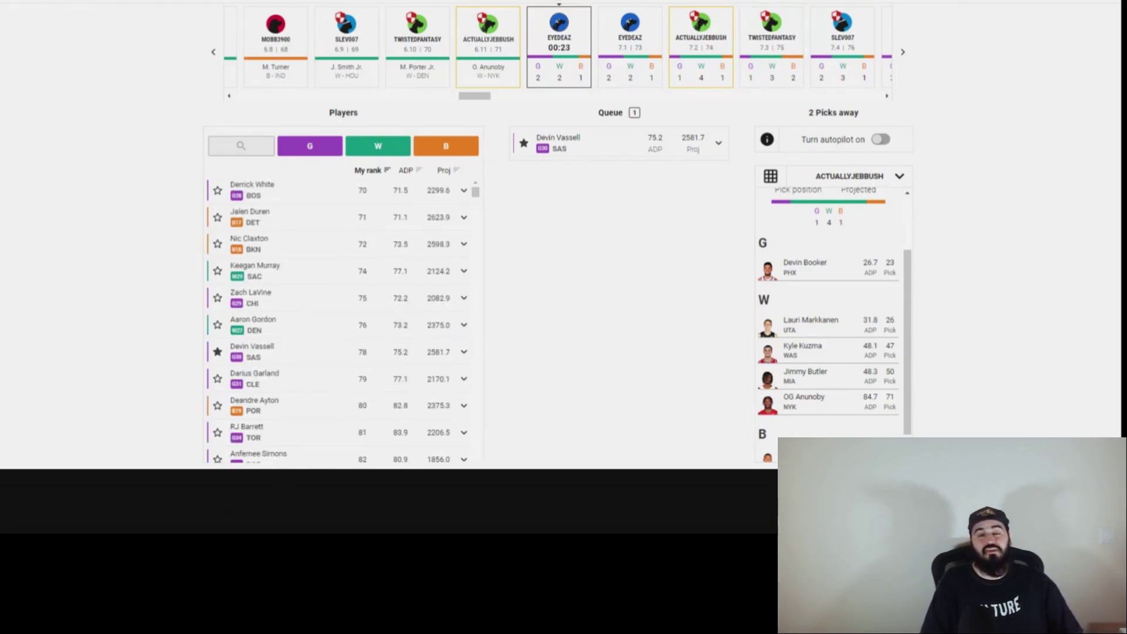
- After checking Anfernee Simons, draft the queued Devin Vassell with pick 74
{"action": "left_click", "coordinate": [305, 455]}
{"action": "left_click", "coordinate": [296, 290]}
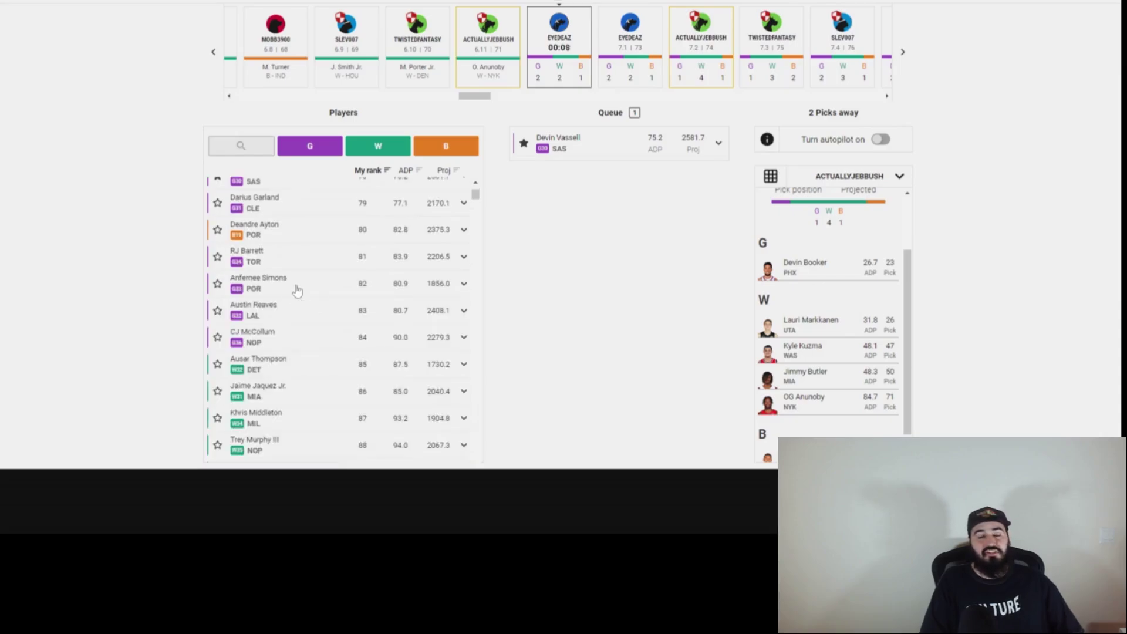
{"action": "scroll", "coordinate": [297, 289], "scroll_direction": "up", "scroll_amount": 3}
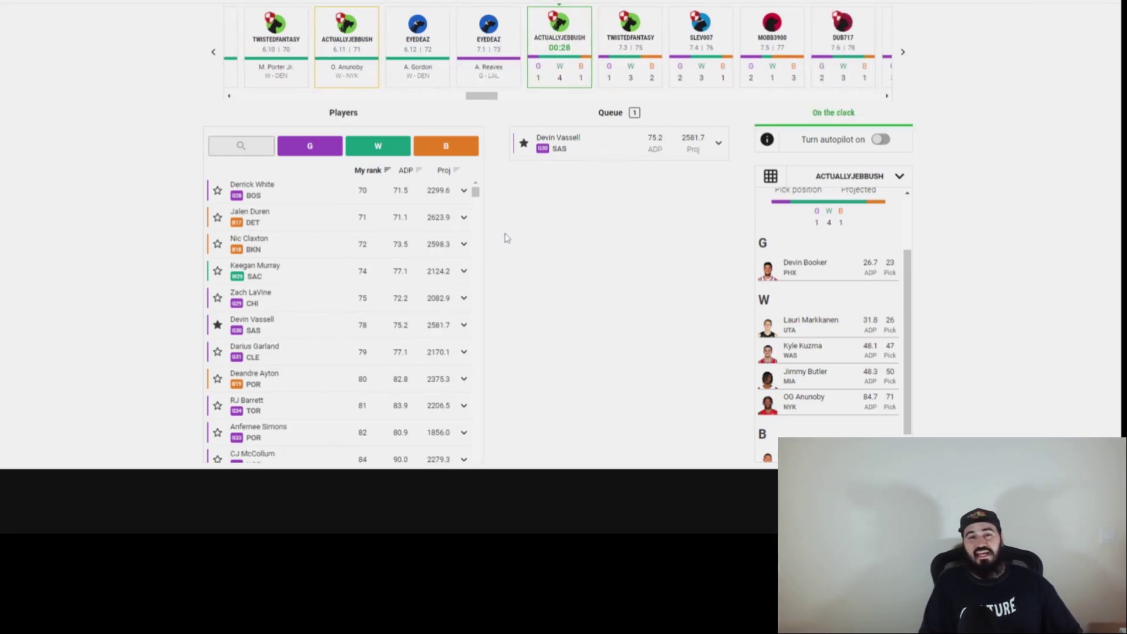
{"action": "left_click", "coordinate": [463, 325]}
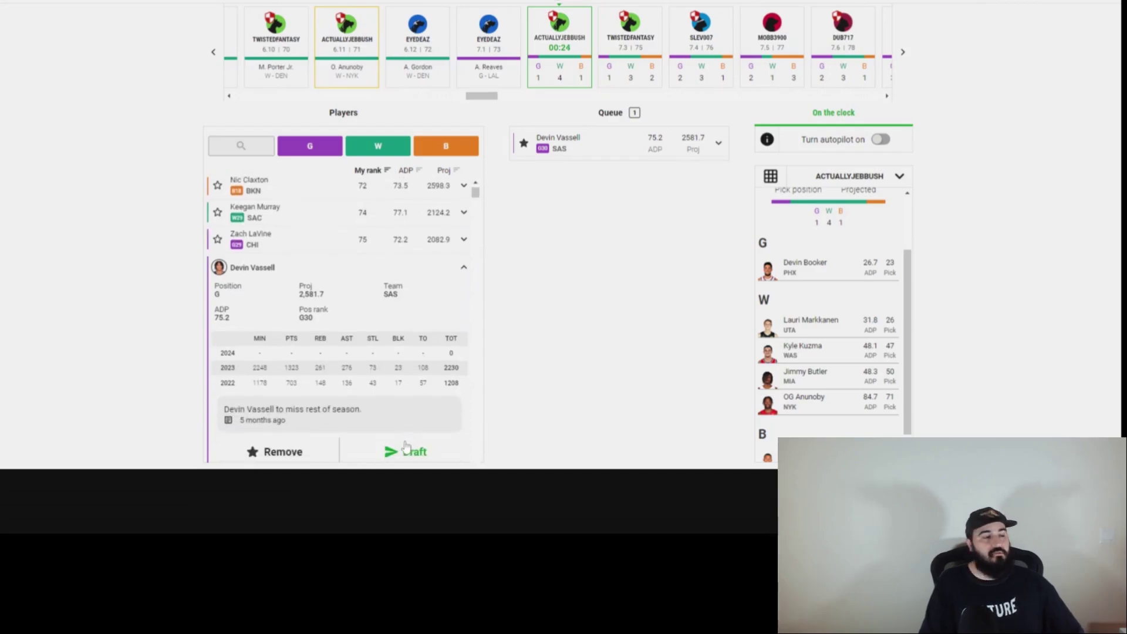
{"action": "left_click", "coordinate": [407, 451]}
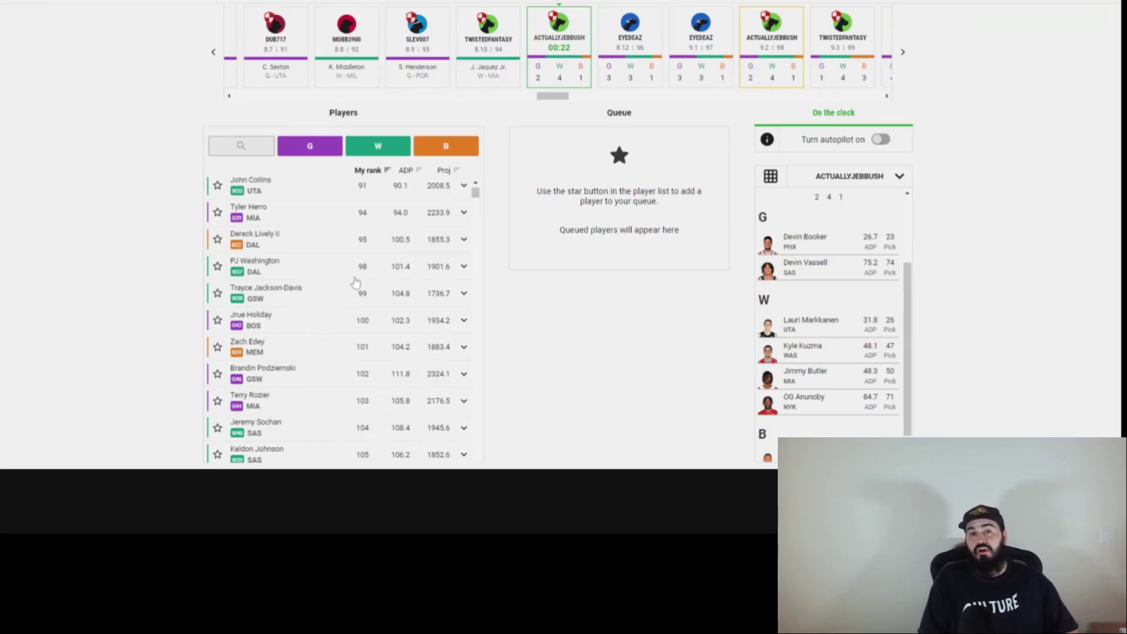
- Draft Tyler Herro at pick 95, then scroll down the player list
{"action": "left_click", "coordinate": [463, 213]}
{"action": "left_click", "coordinate": [414, 396]}
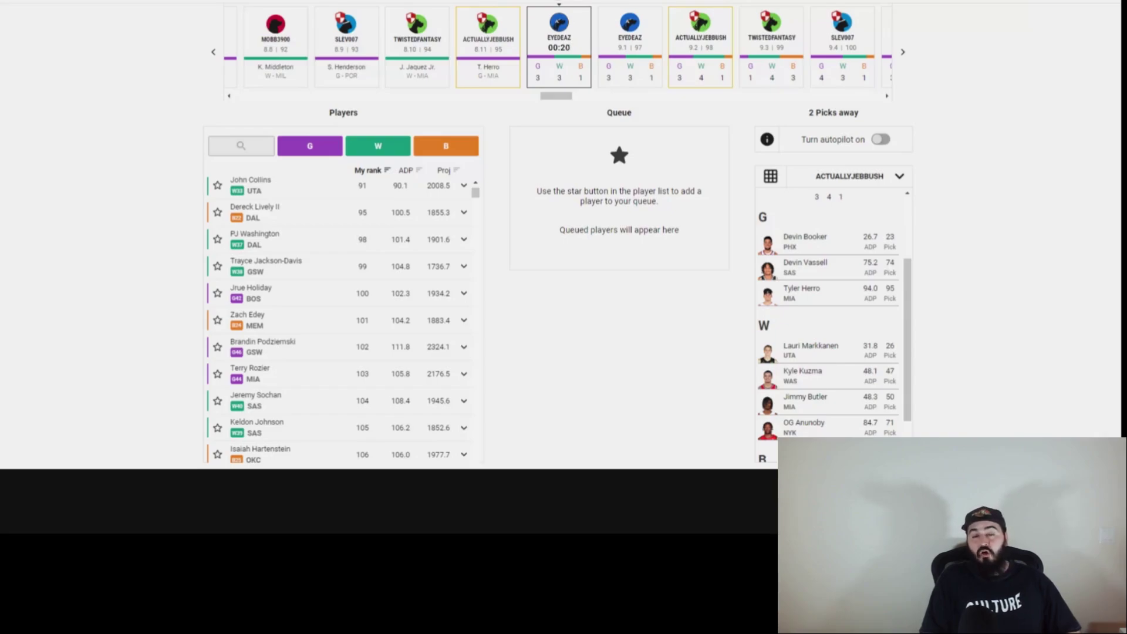
{"action": "scroll", "coordinate": [360, 279], "scroll_direction": "down", "scroll_amount": 7}
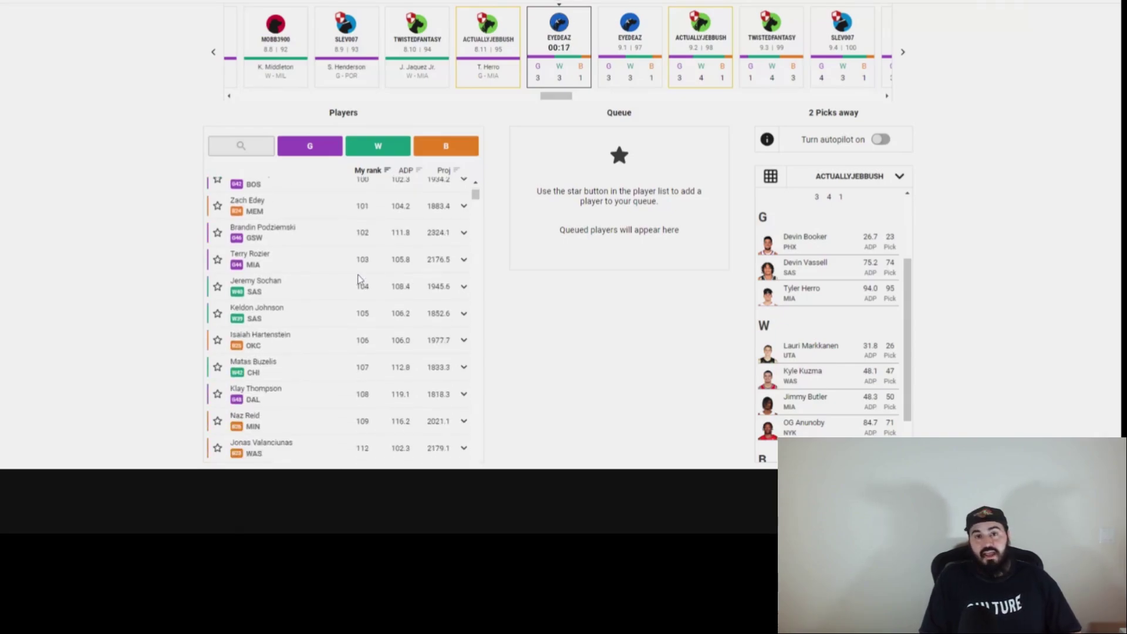
{"action": "scroll", "coordinate": [360, 279], "scroll_direction": "down", "scroll_amount": 6}
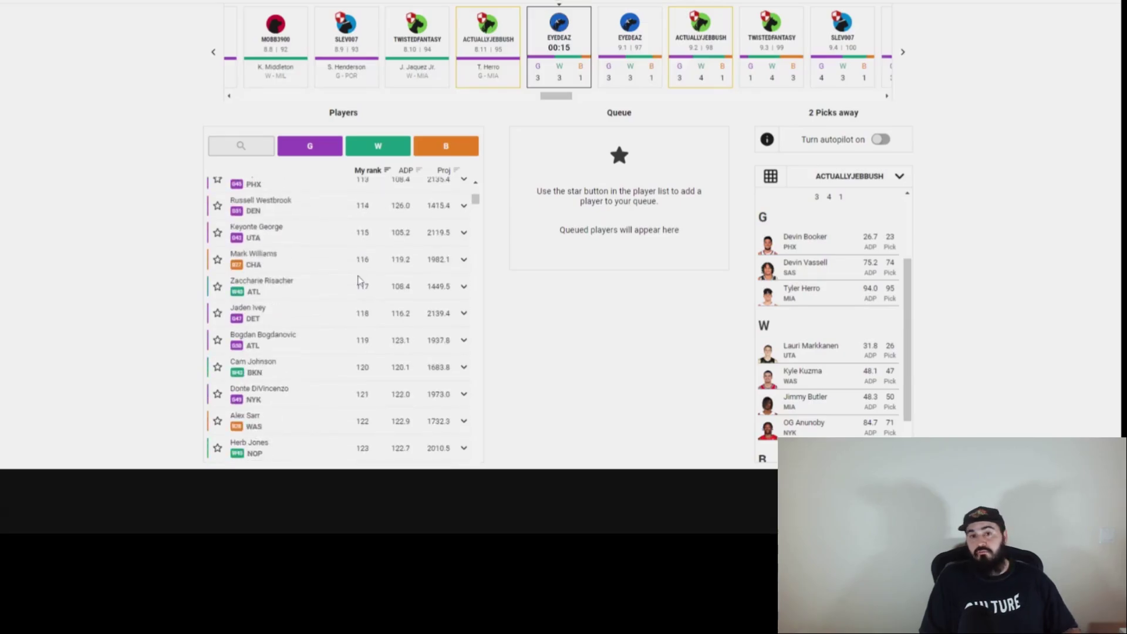
{"action": "scroll", "coordinate": [356, 287], "scroll_direction": "down", "scroll_amount": 3}
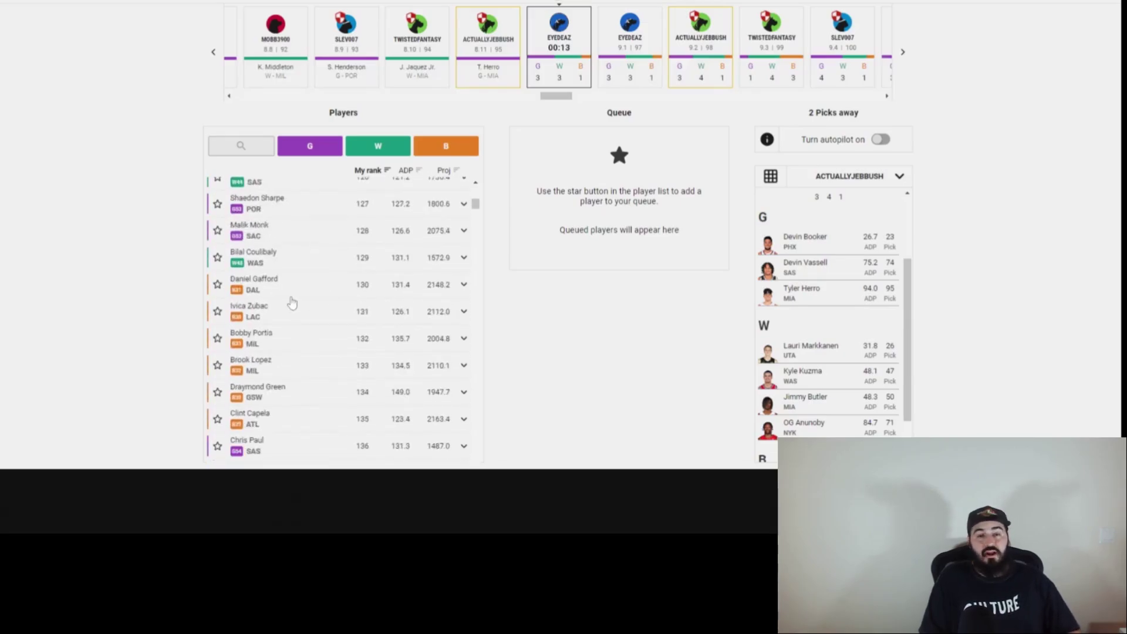
- After checking Daniel Gafford, draft Brandin Podziemski at pick 98 and scan remaining players
{"action": "left_click", "coordinate": [310, 288]}
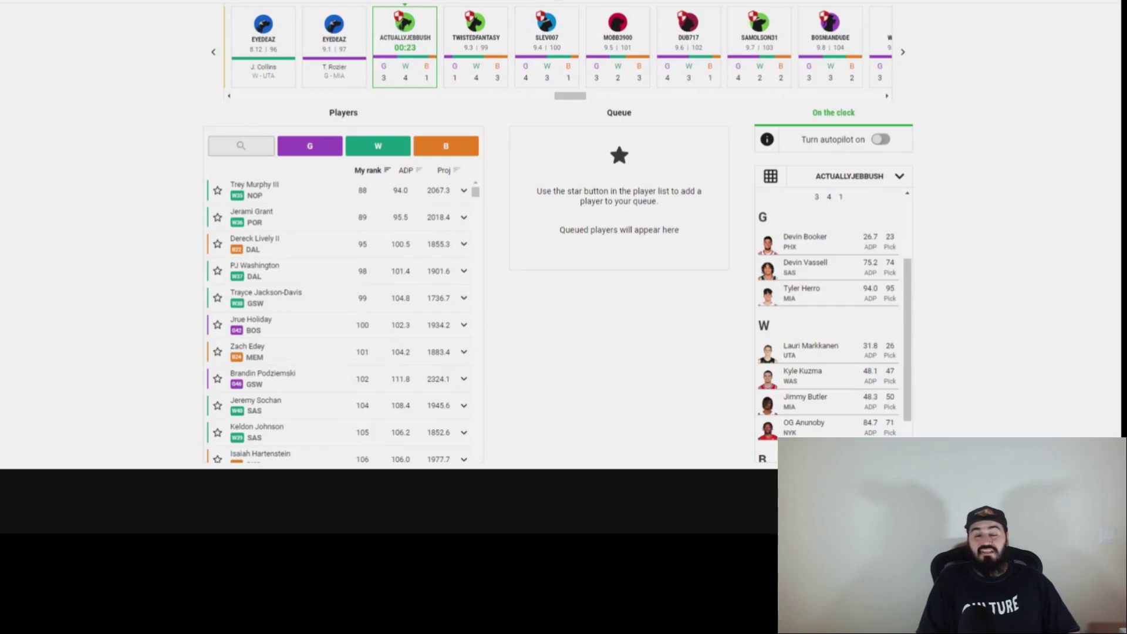
{"action": "left_click", "coordinate": [464, 379]}
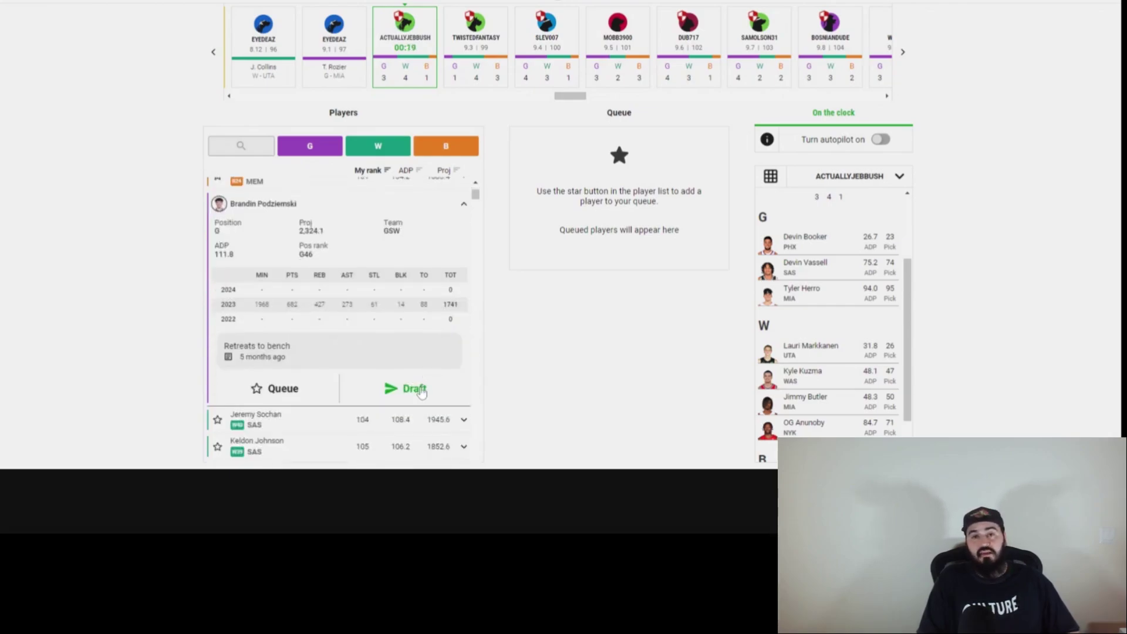
{"action": "left_click", "coordinate": [418, 388]}
{"action": "scroll", "coordinate": [412, 277], "scroll_direction": "down", "scroll_amount": 6}
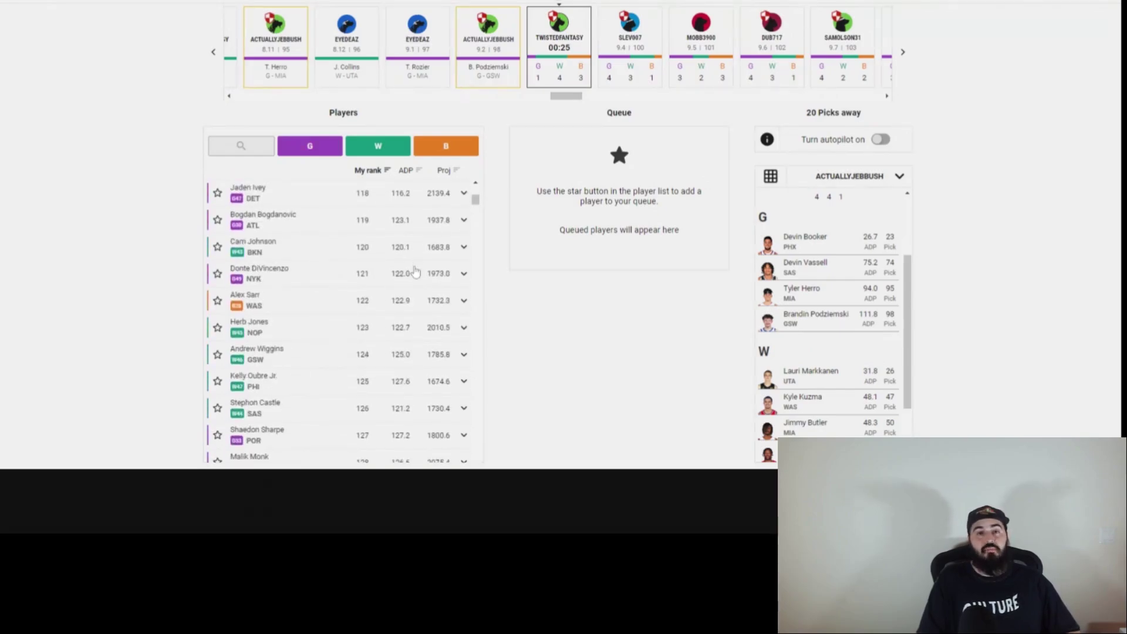
{"action": "scroll", "coordinate": [415, 271], "scroll_direction": "up", "scroll_amount": 7}
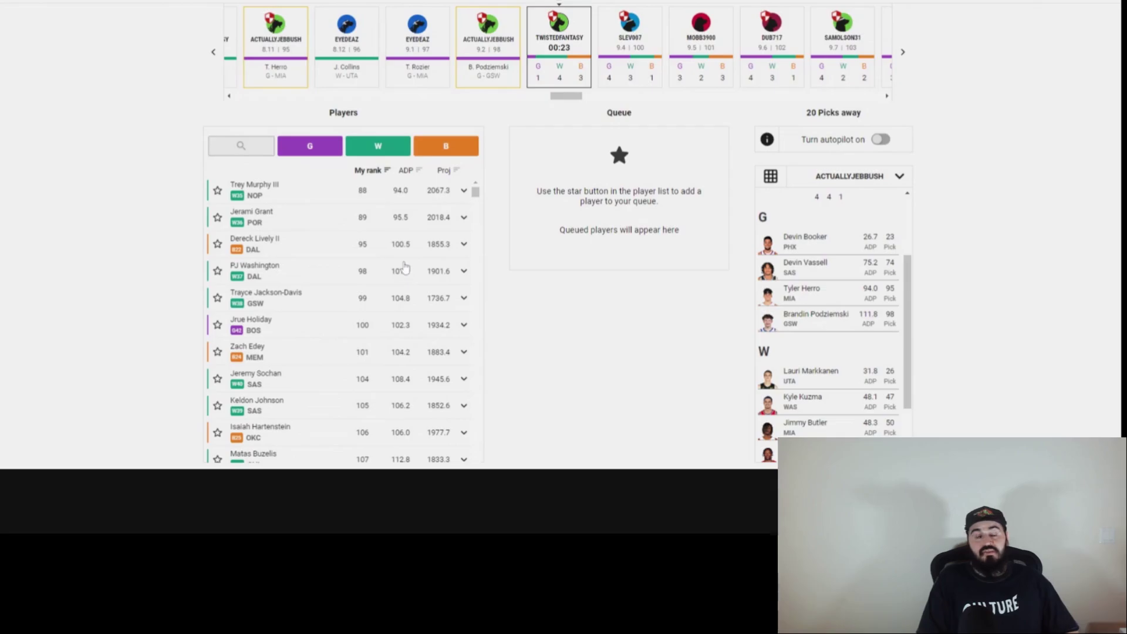
{"action": "scroll", "coordinate": [399, 271], "scroll_direction": "down", "scroll_amount": 10}
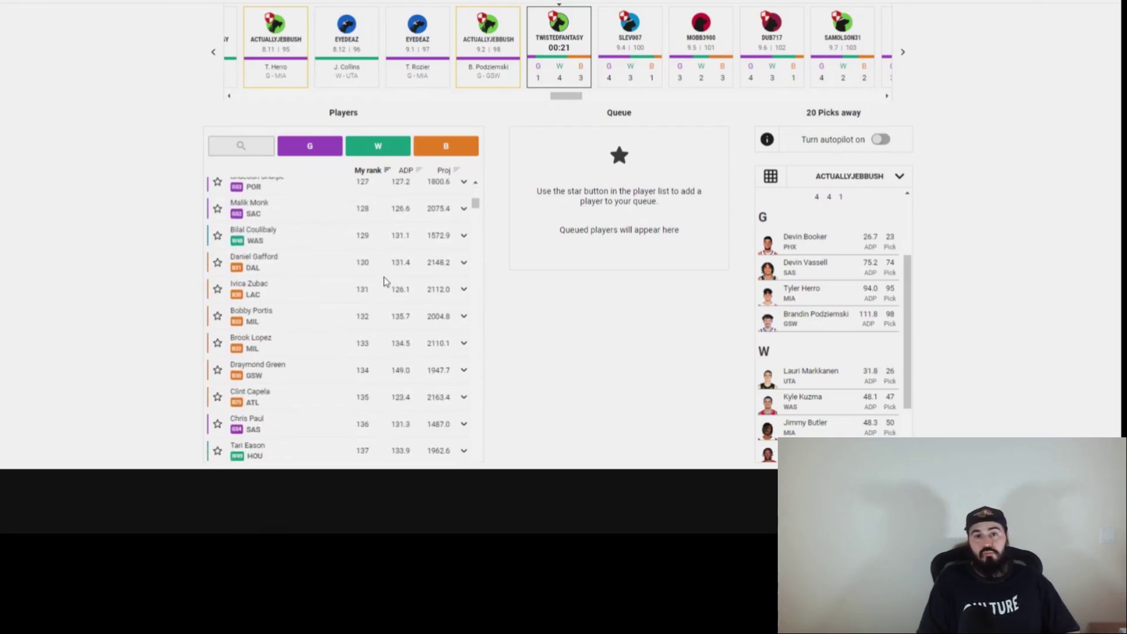
{"action": "scroll", "coordinate": [385, 281], "scroll_direction": "up", "scroll_amount": 1}
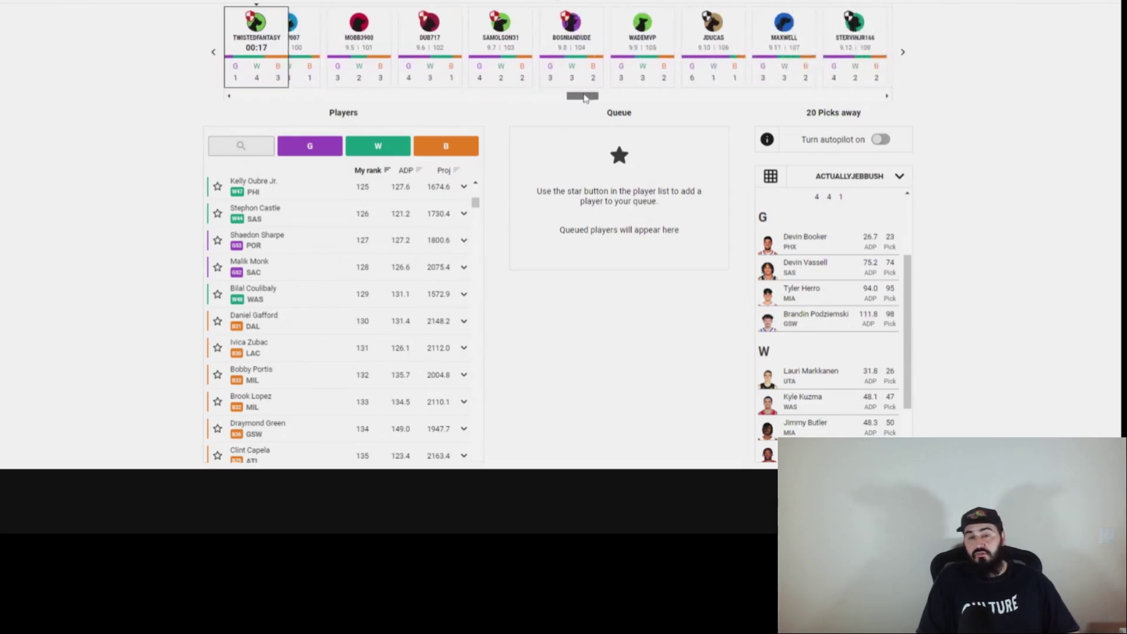
{"action": "left_click_drag", "start_coordinate": [584, 98], "coordinate": [624, 92]}
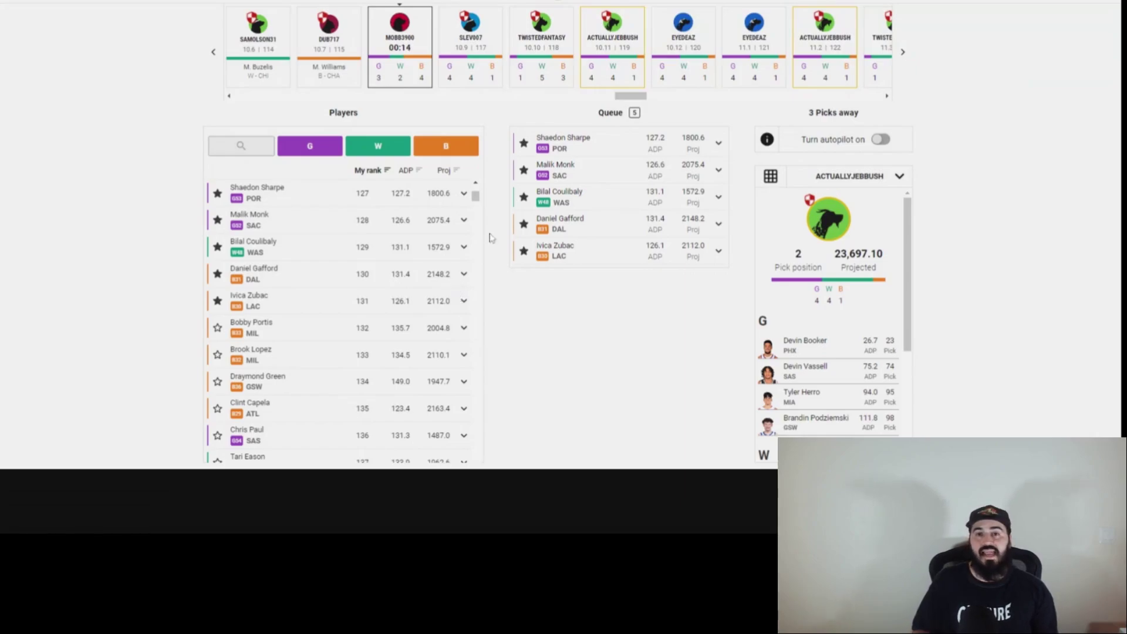
- Unstar Sharpe, Monk, Coulibaly, Gafford and Zubac from the queue, then sort by ADP
{"action": "mouse_move", "coordinate": [629, 96]}
{"action": "left_mouse_down"}
{"action": "mouse_move", "coordinate": [696, 95]}
{"action": "mouse_move", "coordinate": [537, 96]}
{"action": "mouse_move", "coordinate": [630, 97]}
{"action": "left_mouse_up"}
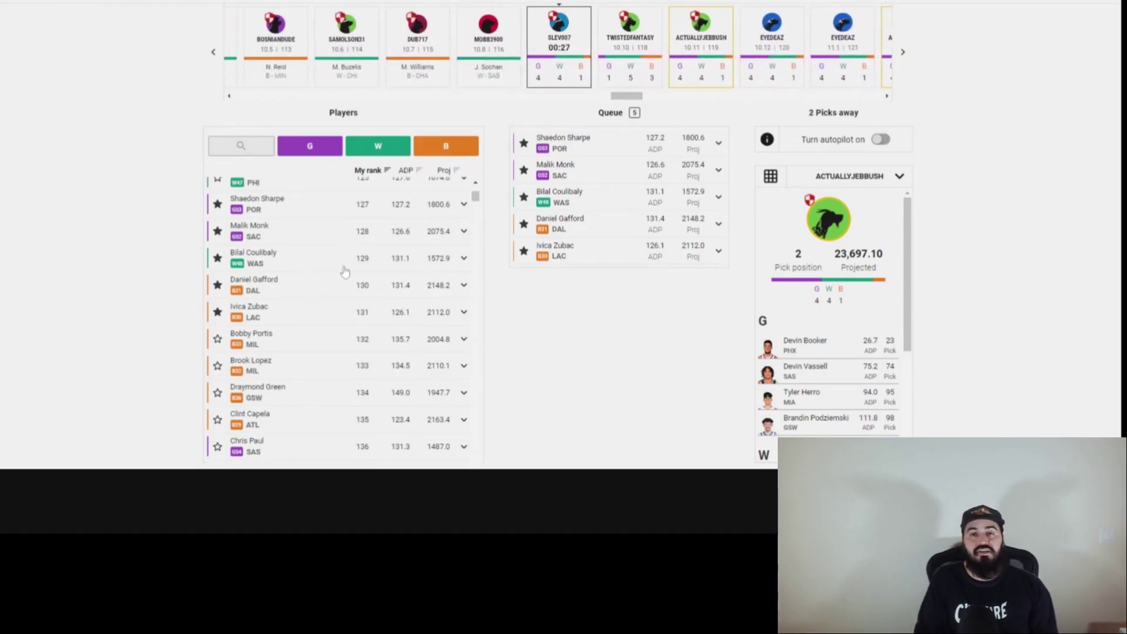
{"action": "scroll", "coordinate": [346, 269], "scroll_direction": "up", "scroll_amount": 5}
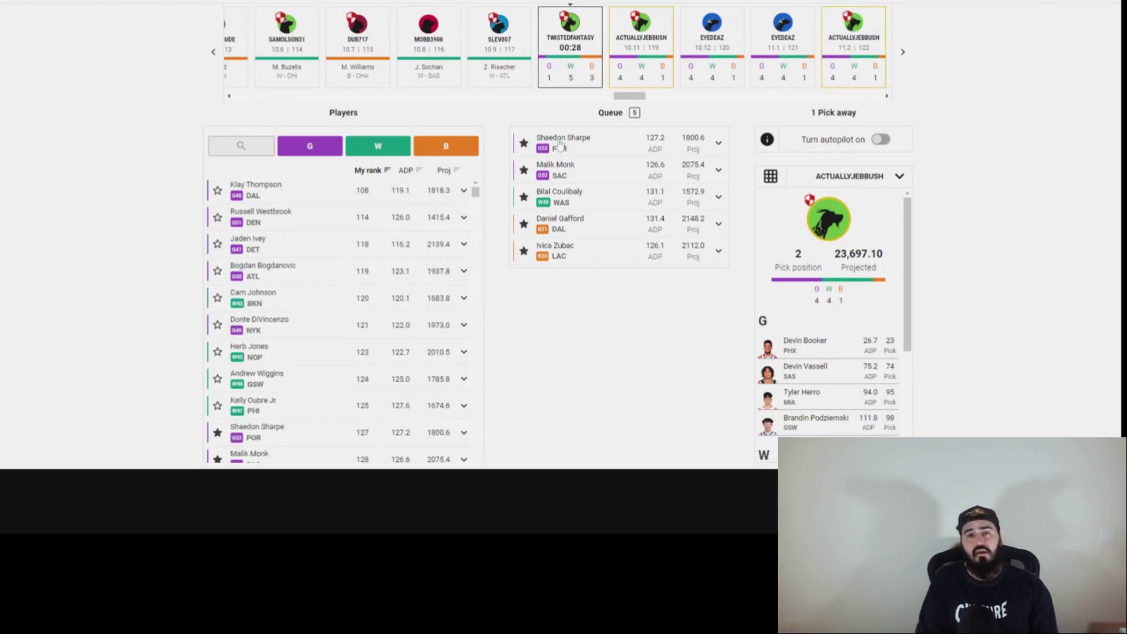
{"action": "left_click", "coordinate": [524, 144]}
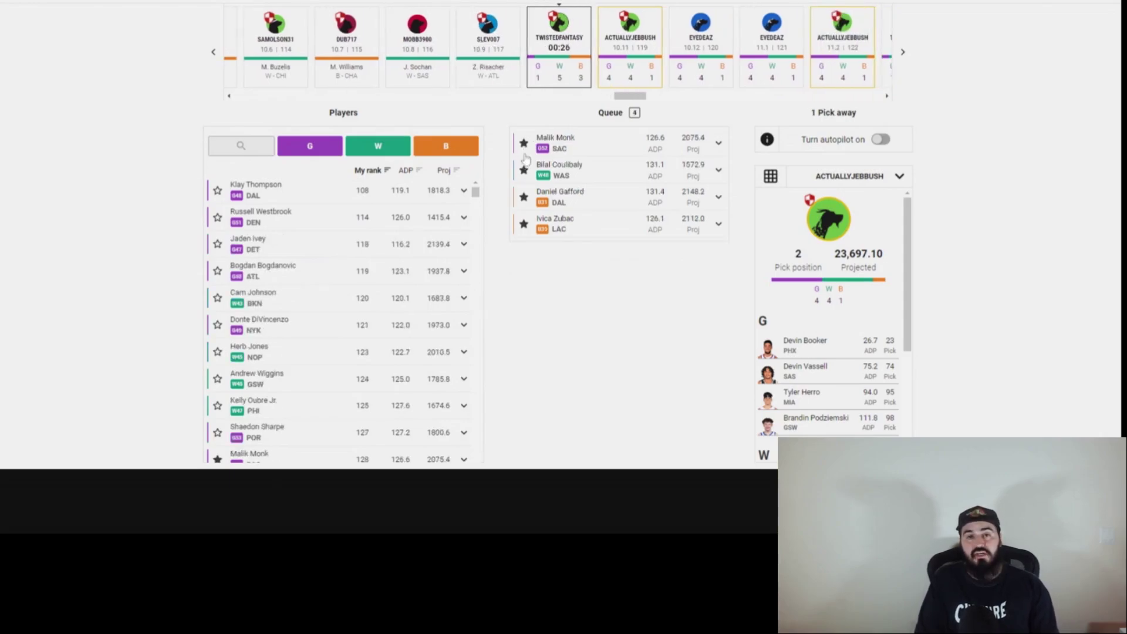
{"action": "left_click", "coordinate": [524, 144]}
{"action": "left_click", "coordinate": [524, 145]}
{"action": "left_click", "coordinate": [524, 144]}
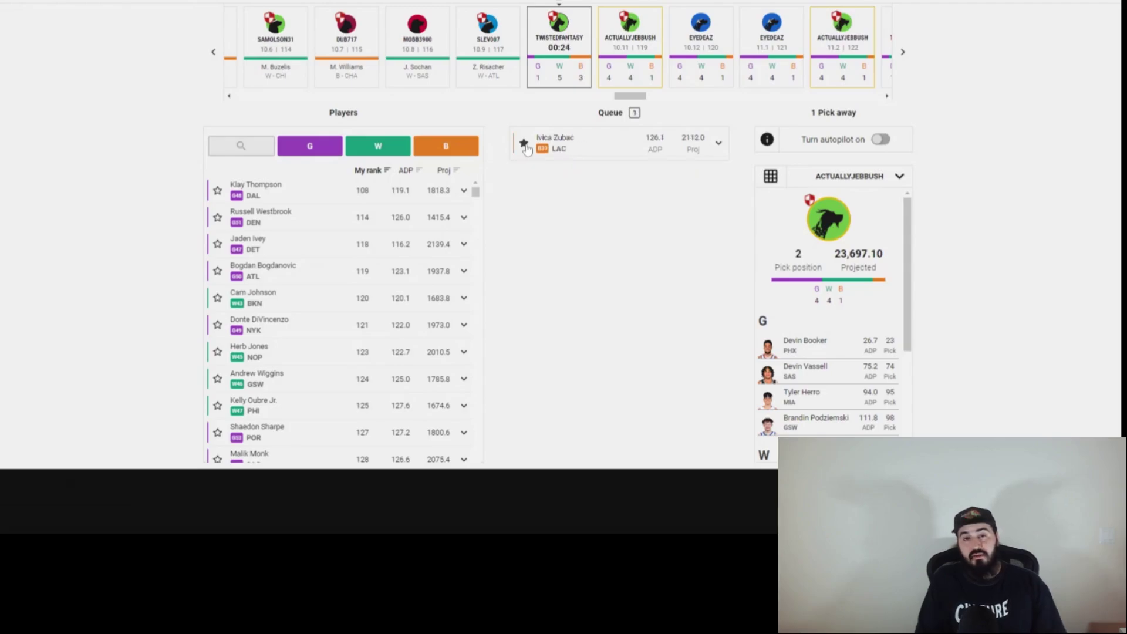
{"action": "left_click", "coordinate": [524, 145]}
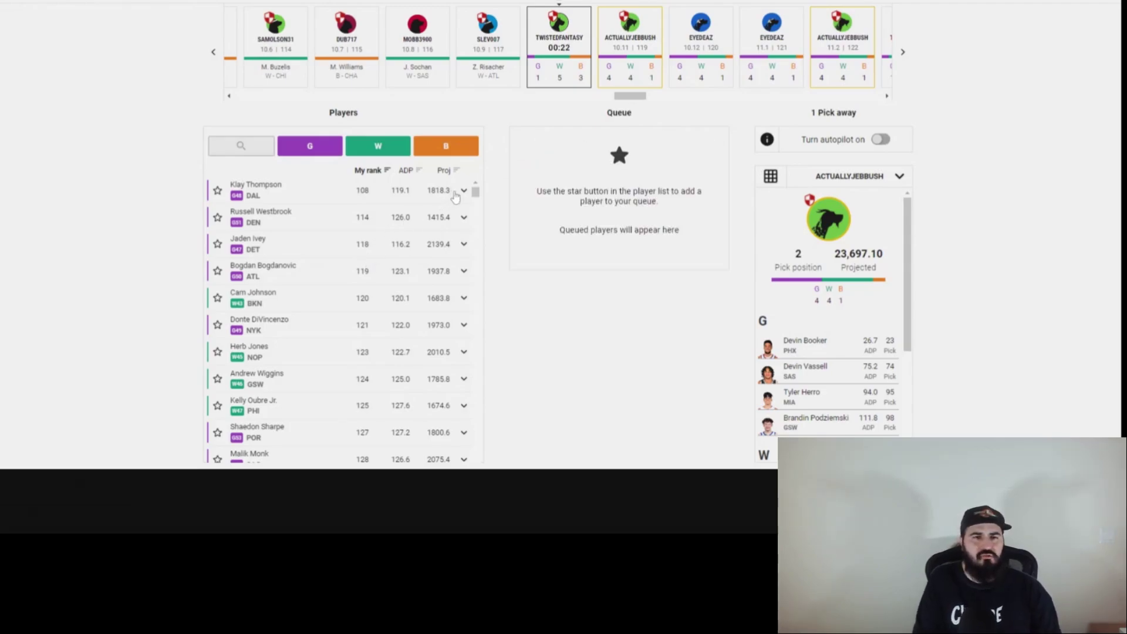
{"action": "left_click", "coordinate": [410, 171]}
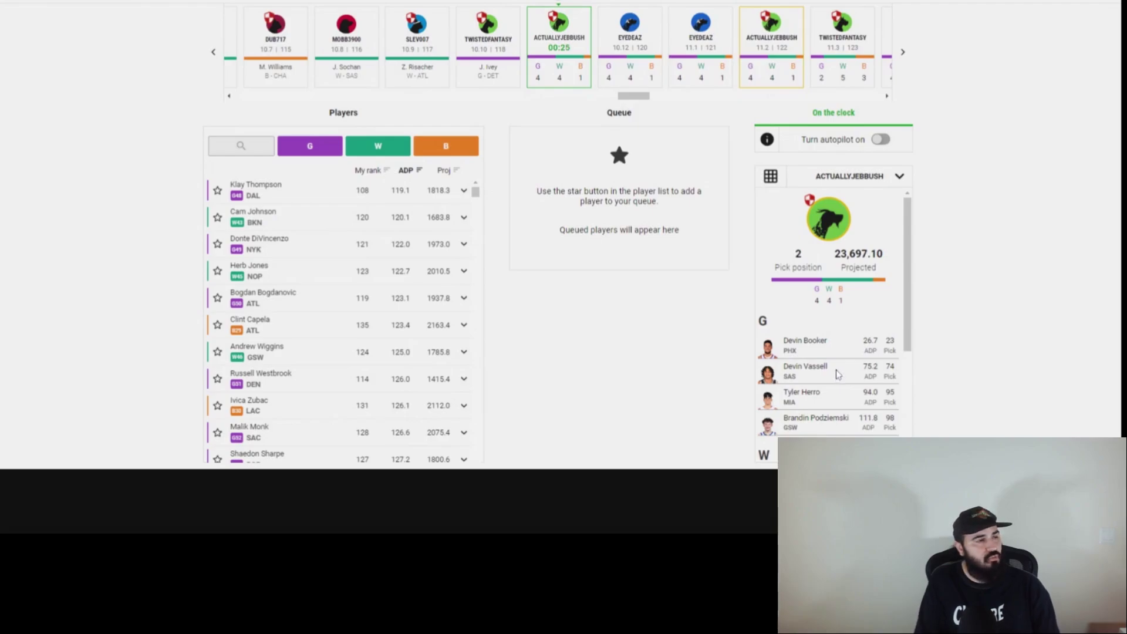
- Re-sort the list by My rank and draft Herb Jones at pick 10.11
{"action": "scroll", "coordinate": [826, 357], "scroll_direction": "down", "scroll_amount": 3}
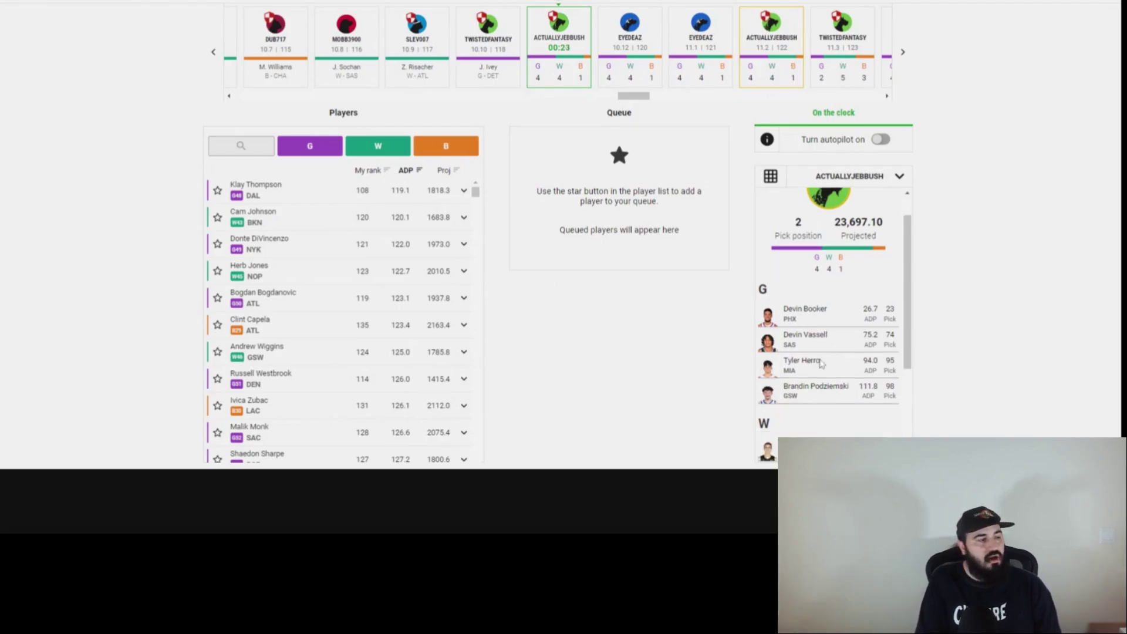
{"action": "scroll", "coordinate": [825, 362], "scroll_direction": "up", "scroll_amount": 5}
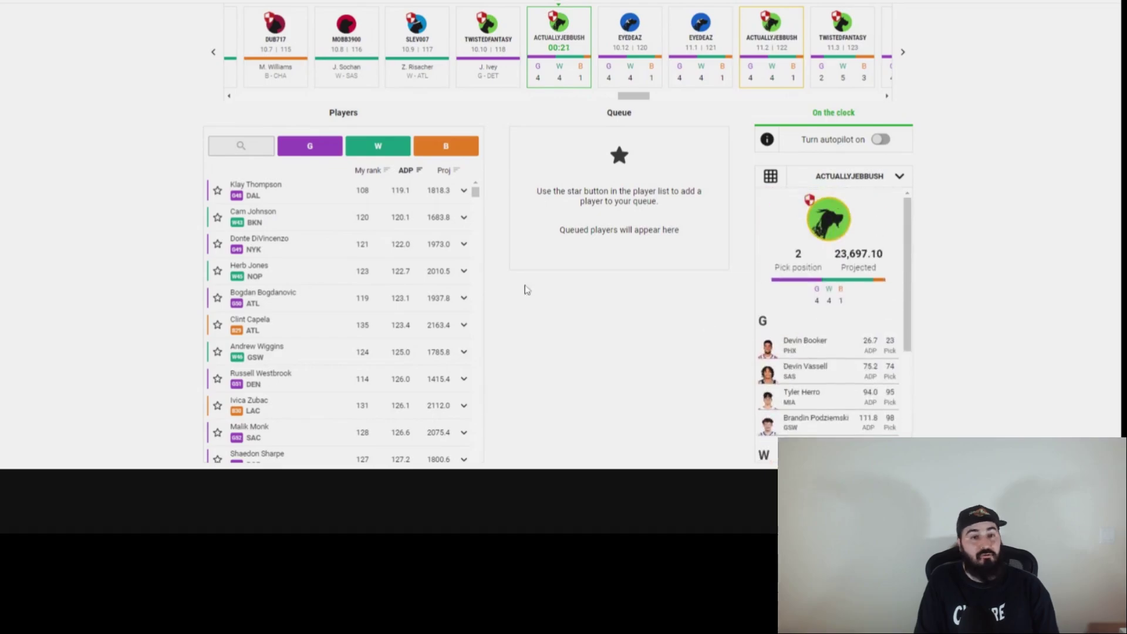
{"action": "left_click", "coordinate": [375, 171]}
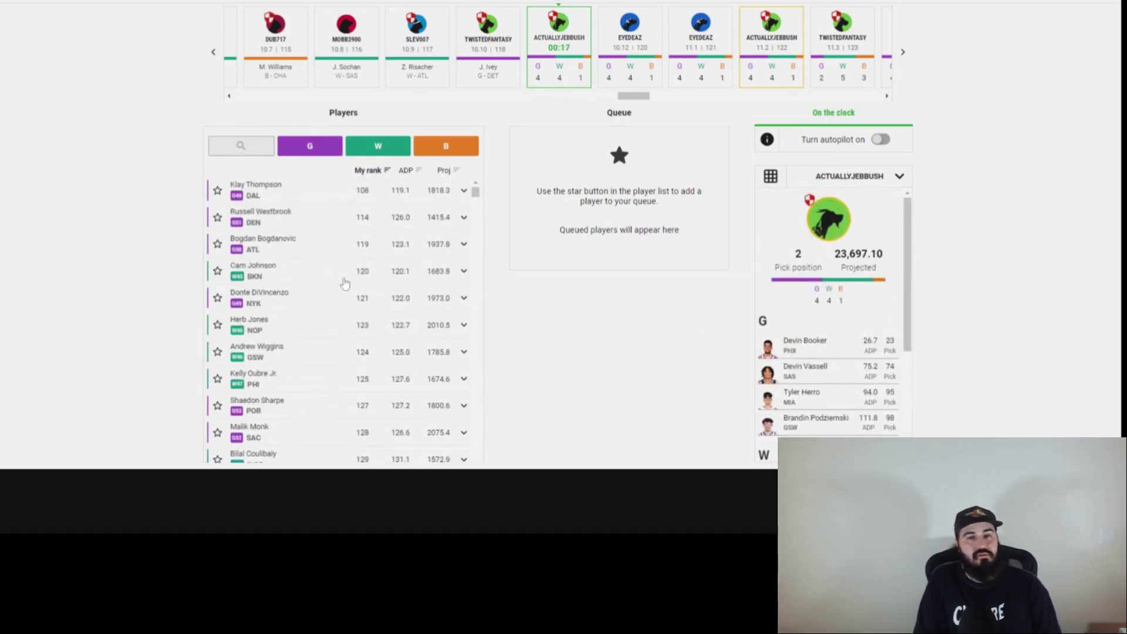
{"action": "left_click", "coordinate": [465, 326]}
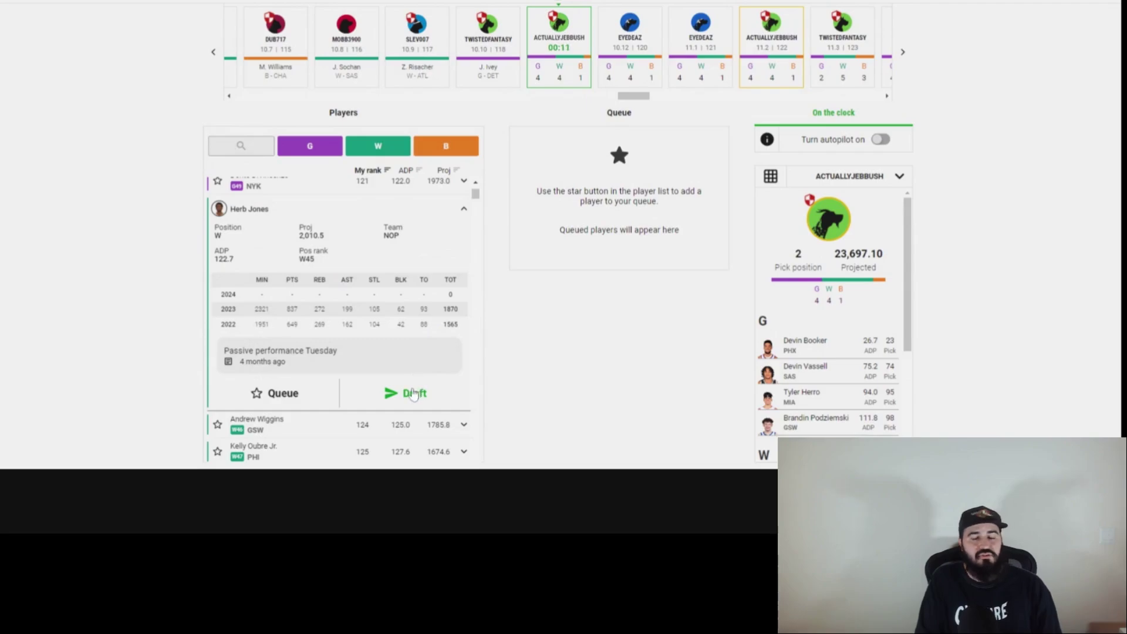
{"action": "left_click", "coordinate": [410, 393]}
- Add Shaedon Sharpe and Malik Monk to the draft queue
{"action": "scroll", "coordinate": [368, 320], "scroll_direction": "up", "scroll_amount": 2}
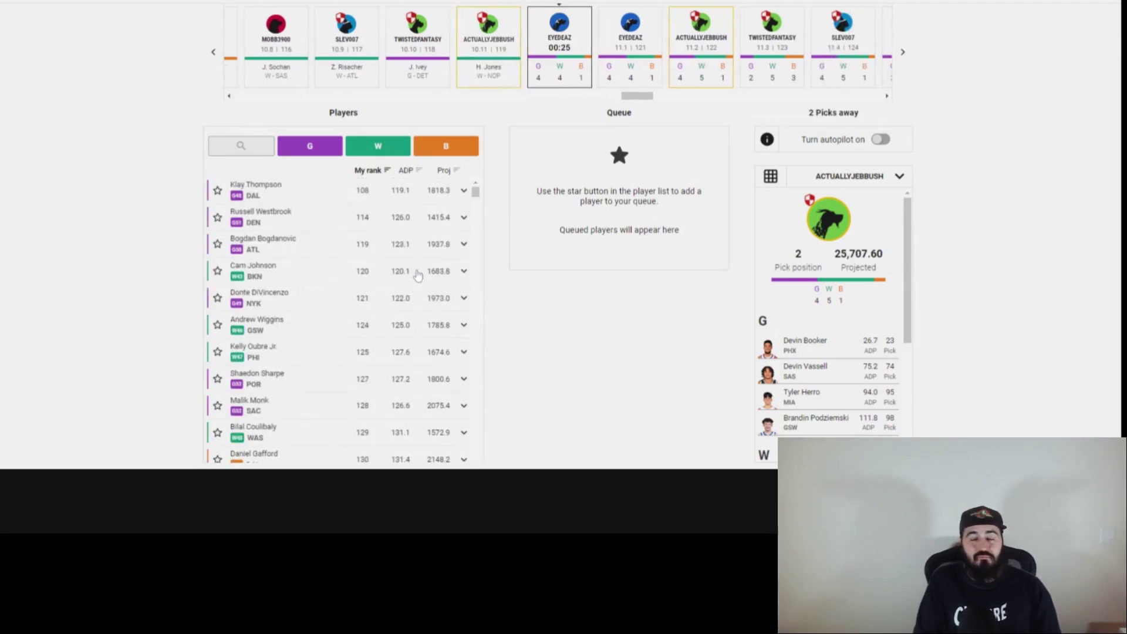
{"action": "scroll", "coordinate": [820, 367], "scroll_direction": "down", "scroll_amount": 4}
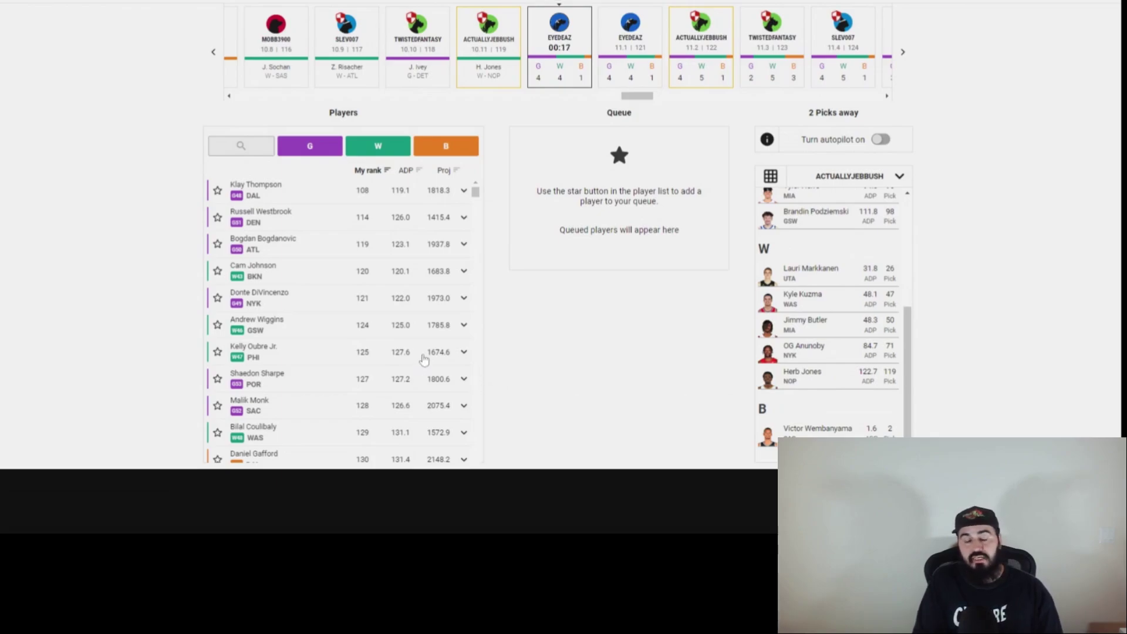
{"action": "left_click", "coordinate": [218, 379]}
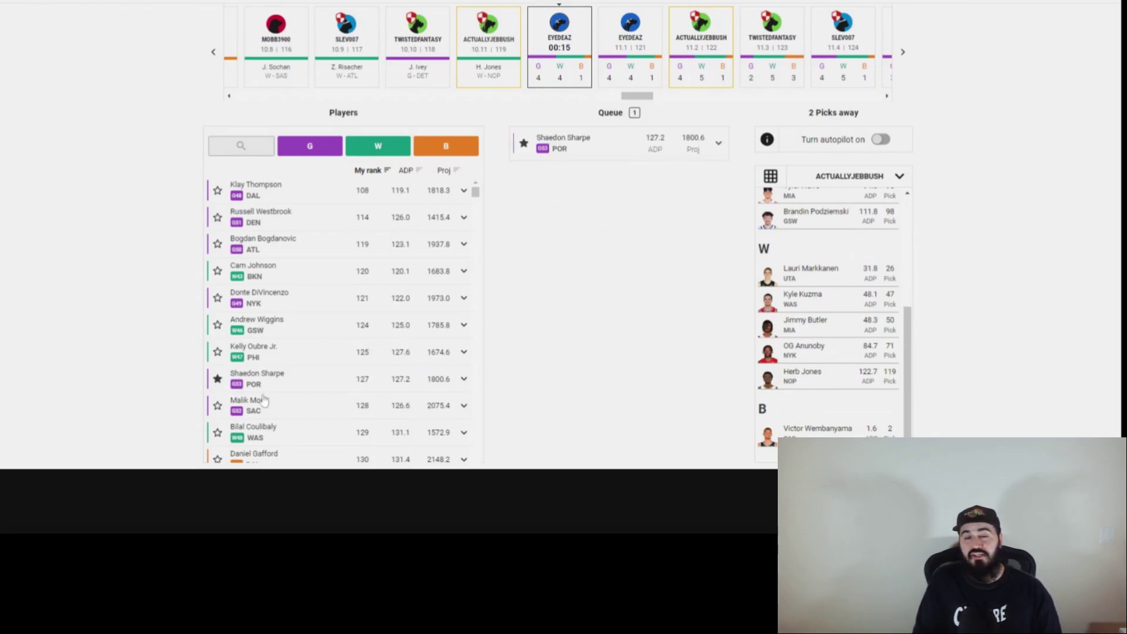
{"action": "left_click", "coordinate": [218, 406]}
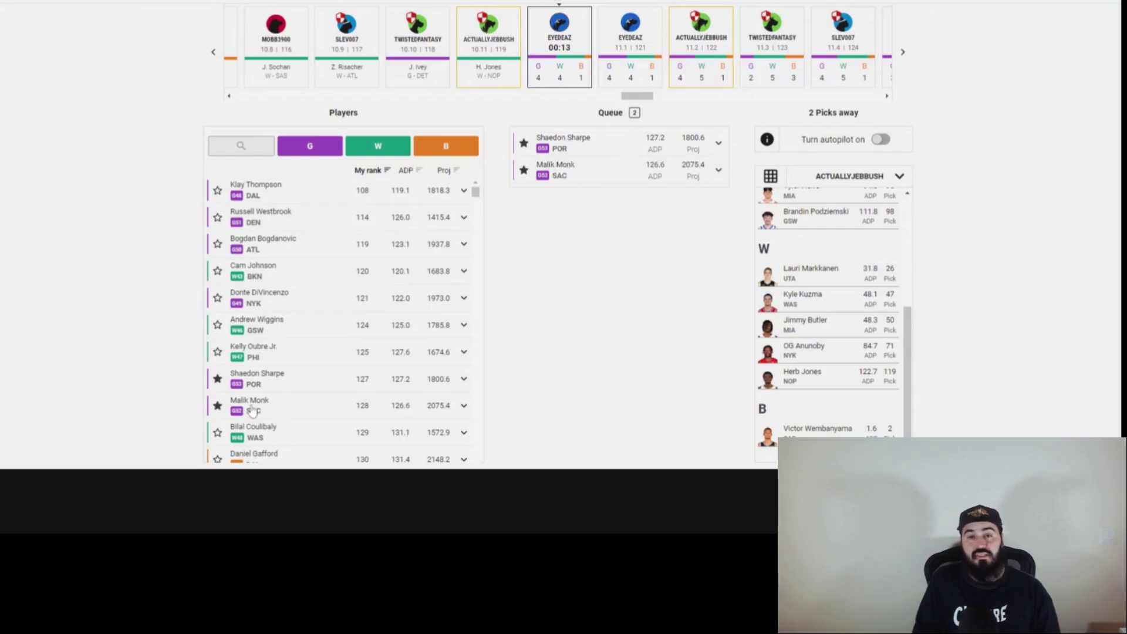
{"action": "scroll", "coordinate": [219, 408], "scroll_direction": "down", "scroll_amount": 2}
{"action": "scroll", "coordinate": [219, 405], "scroll_direction": "down", "scroll_amount": 2}
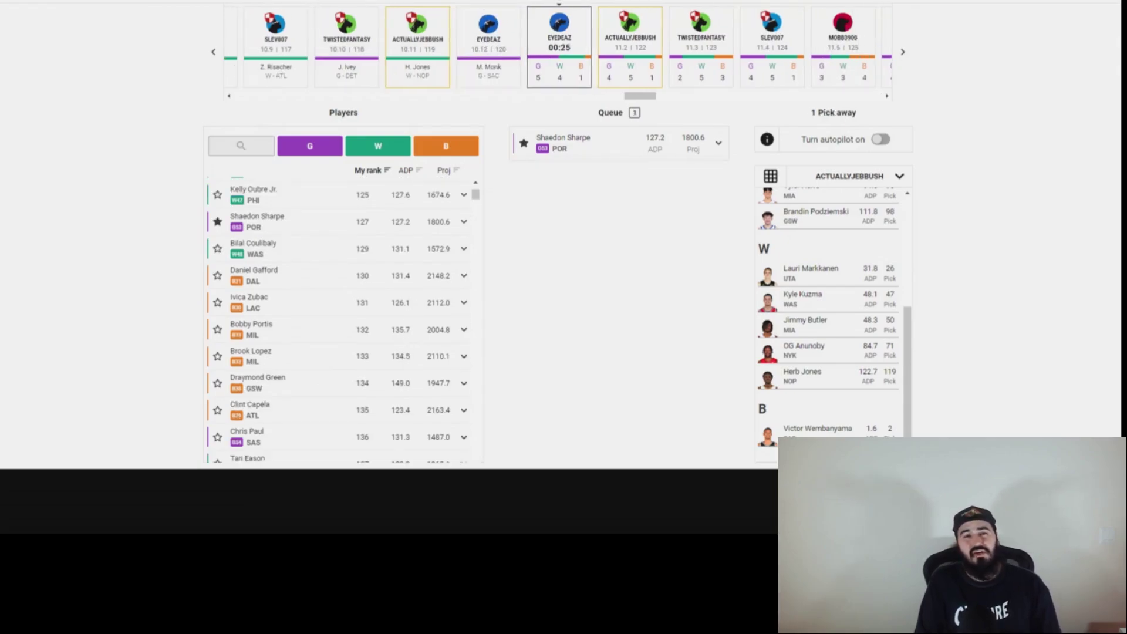
- Check another drafter's roster, then return to your own roster summary
{"action": "left_click", "coordinate": [514, 70]}
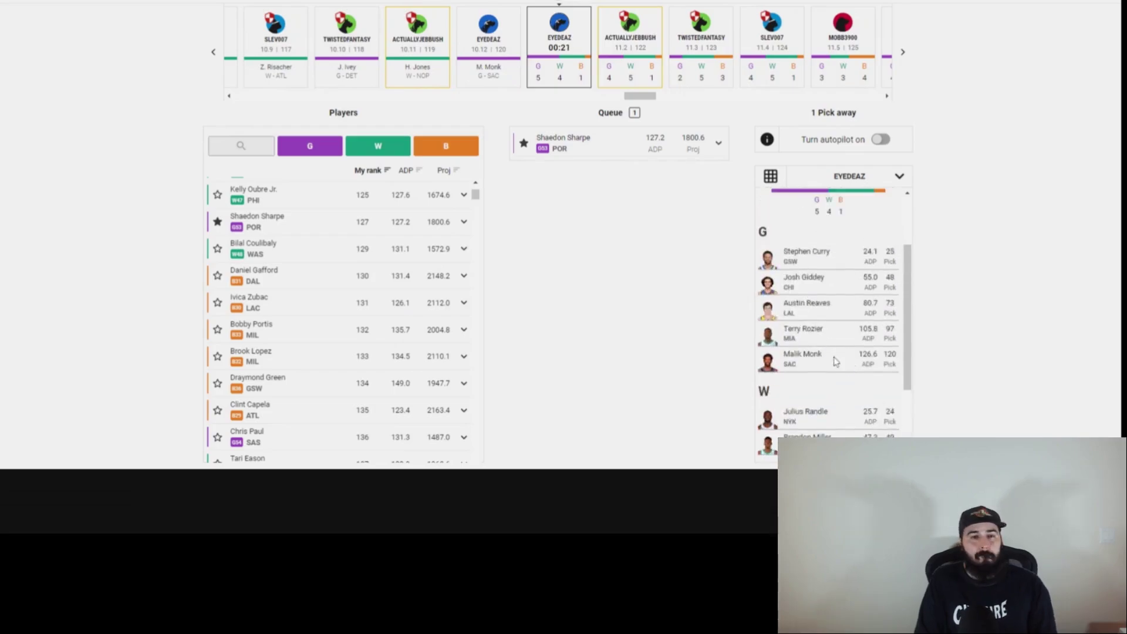
{"action": "scroll", "coordinate": [831, 351], "scroll_direction": "up", "scroll_amount": 2}
{"action": "scroll", "coordinate": [829, 323], "scroll_direction": "down", "scroll_amount": 4}
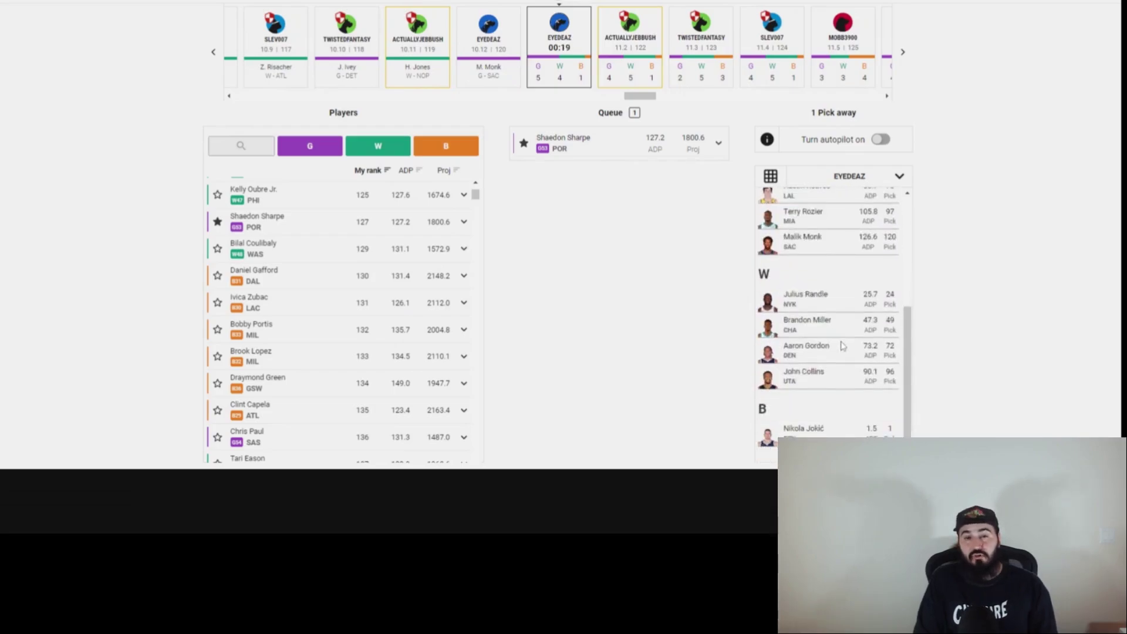
{"action": "left_click", "coordinate": [632, 59]}
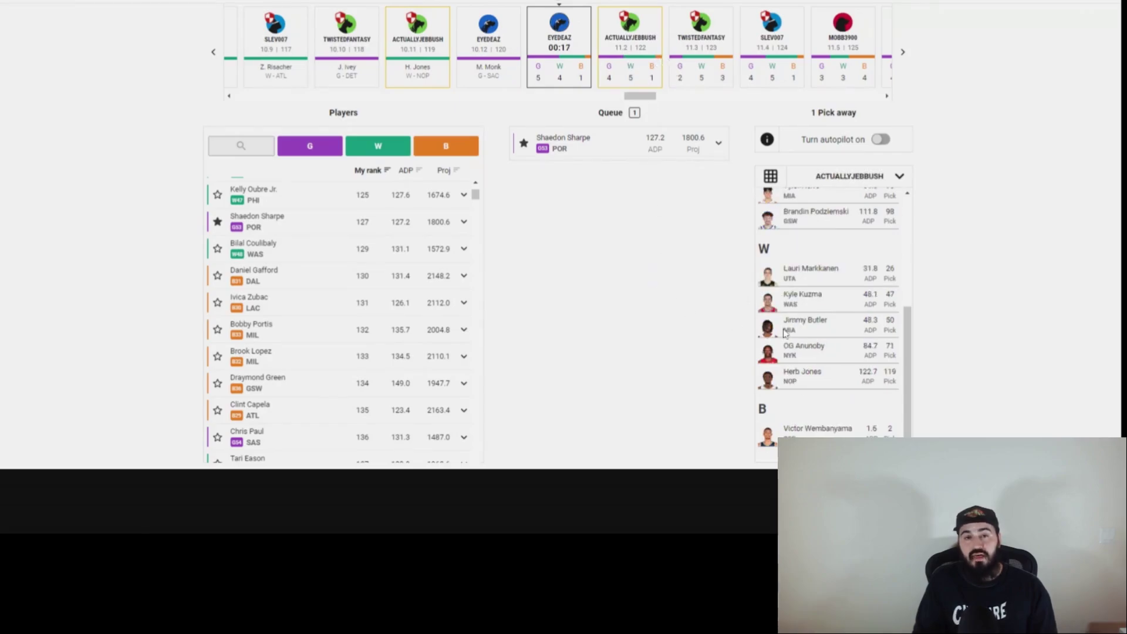
{"action": "scroll", "coordinate": [789, 331], "scroll_direction": "up", "scroll_amount": 3}
{"action": "scroll", "coordinate": [795, 315], "scroll_direction": "down", "scroll_amount": 4}
{"action": "scroll", "coordinate": [793, 306], "scroll_direction": "up", "scroll_amount": 2}
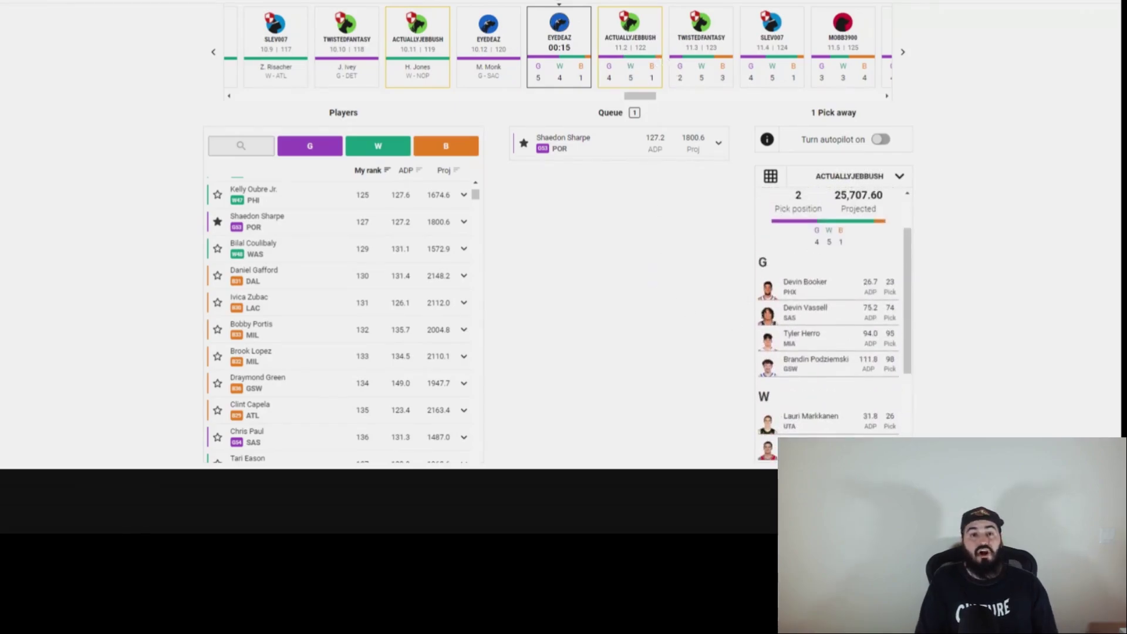
{"action": "scroll", "coordinate": [387, 284], "scroll_direction": "up", "scroll_amount": 3}
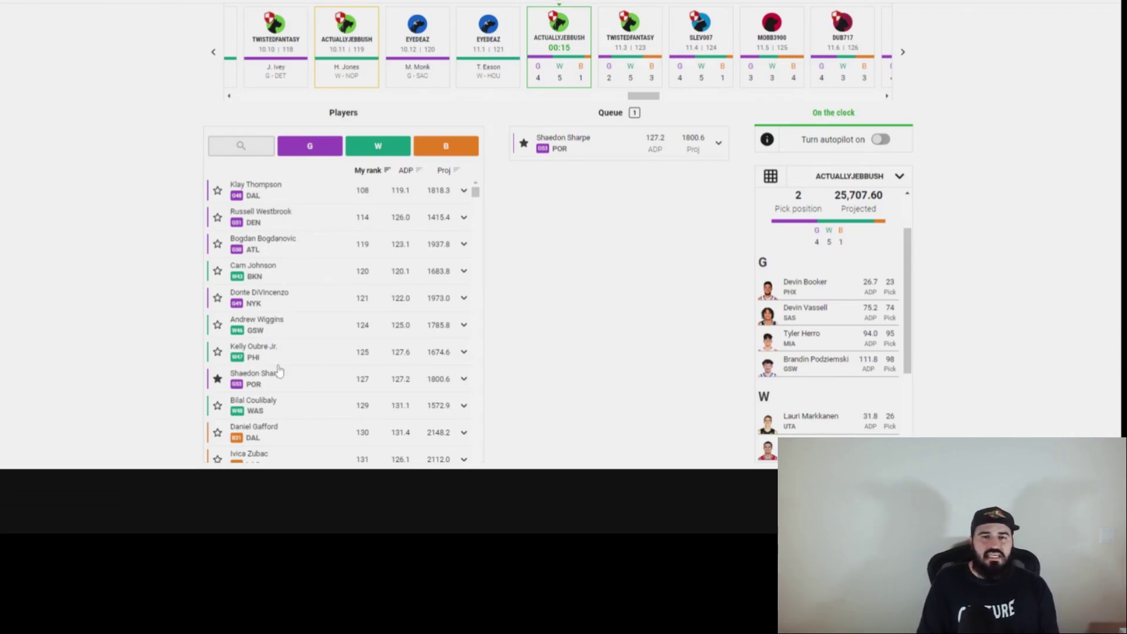
- Draft Shaedon Sharpe as your 11.2 pick and review the updated roster
{"action": "left_click", "coordinate": [465, 378]}
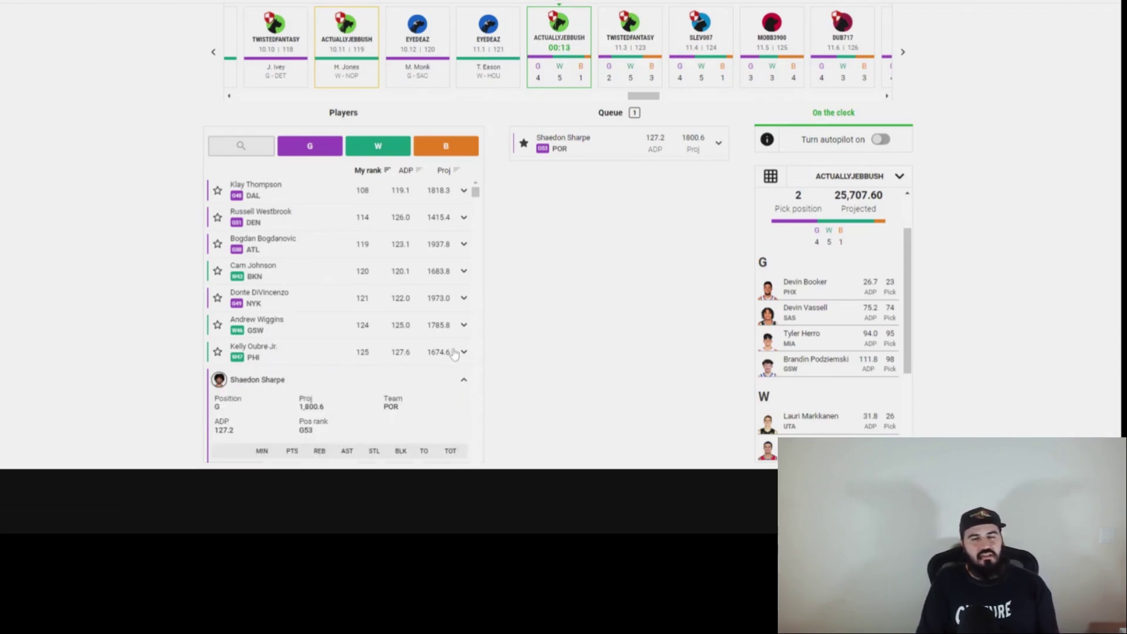
{"action": "left_click", "coordinate": [418, 390]}
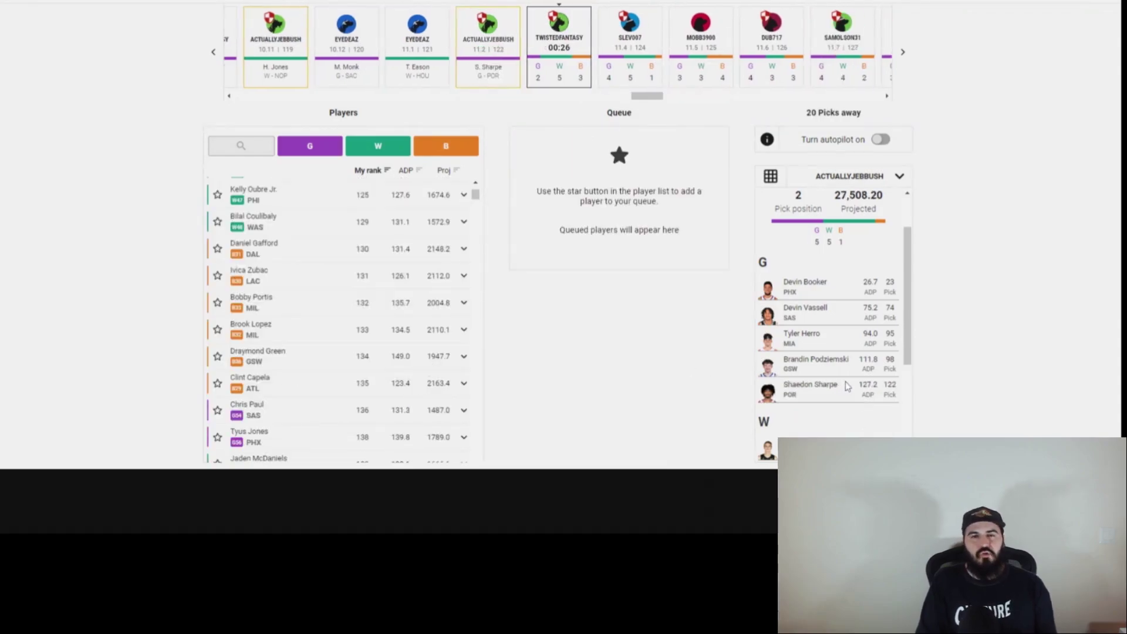
{"action": "scroll", "coordinate": [439, 373], "scroll_direction": "up", "scroll_amount": 3}
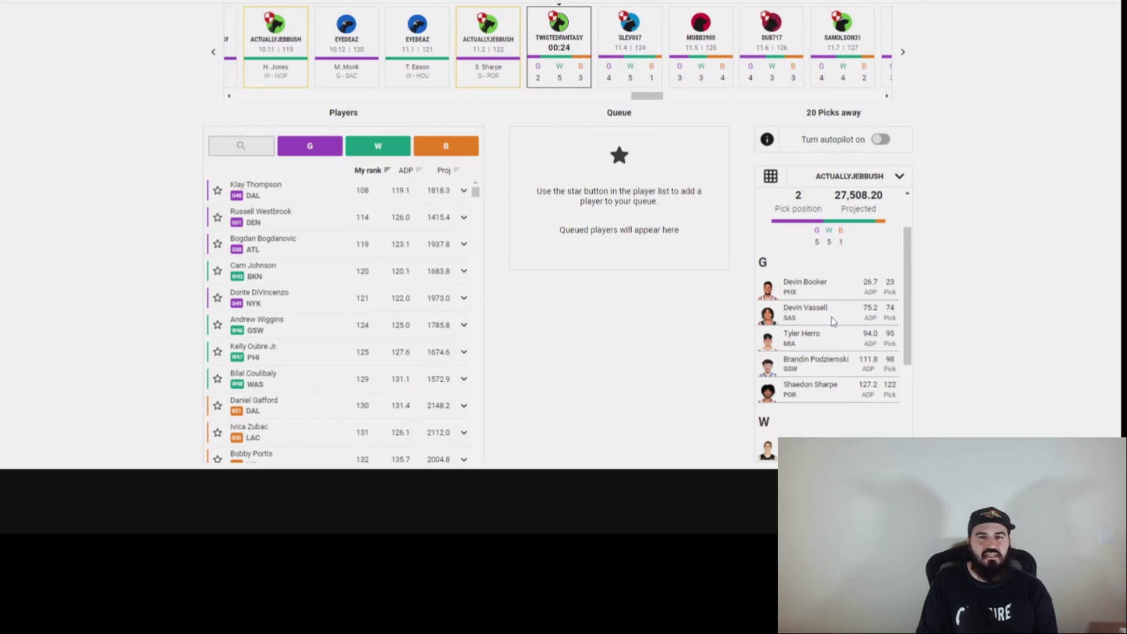
{"action": "scroll", "coordinate": [835, 325], "scroll_direction": "down", "scroll_amount": 2}
{"action": "scroll", "coordinate": [836, 325], "scroll_direction": "up", "scroll_amount": 4}
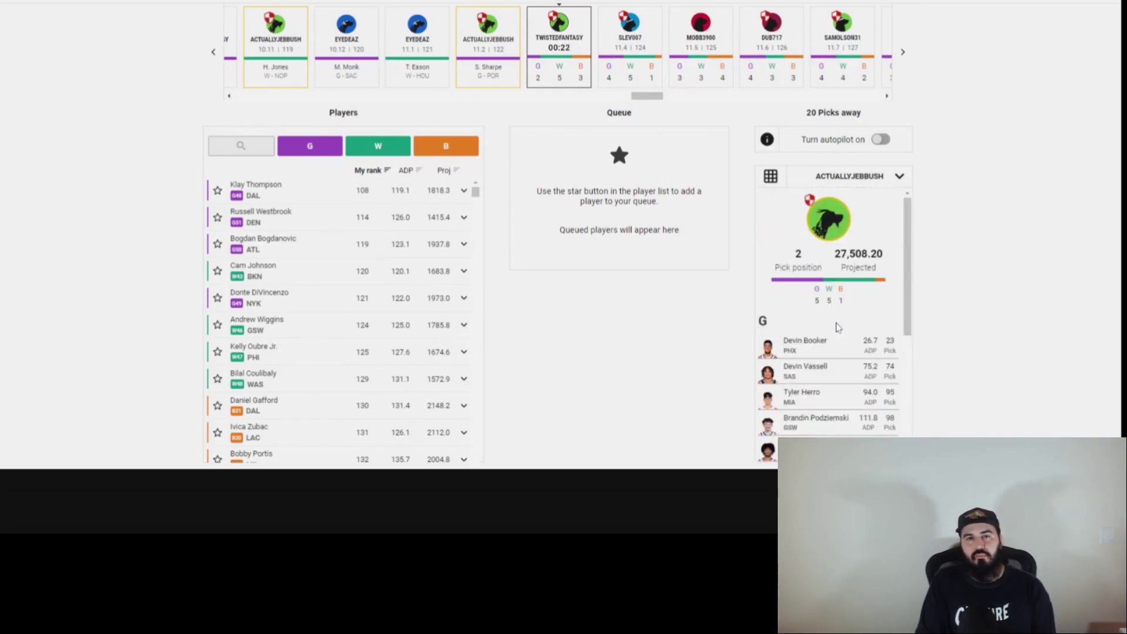
{"action": "scroll", "coordinate": [454, 341], "scroll_direction": "down", "scroll_amount": 3}
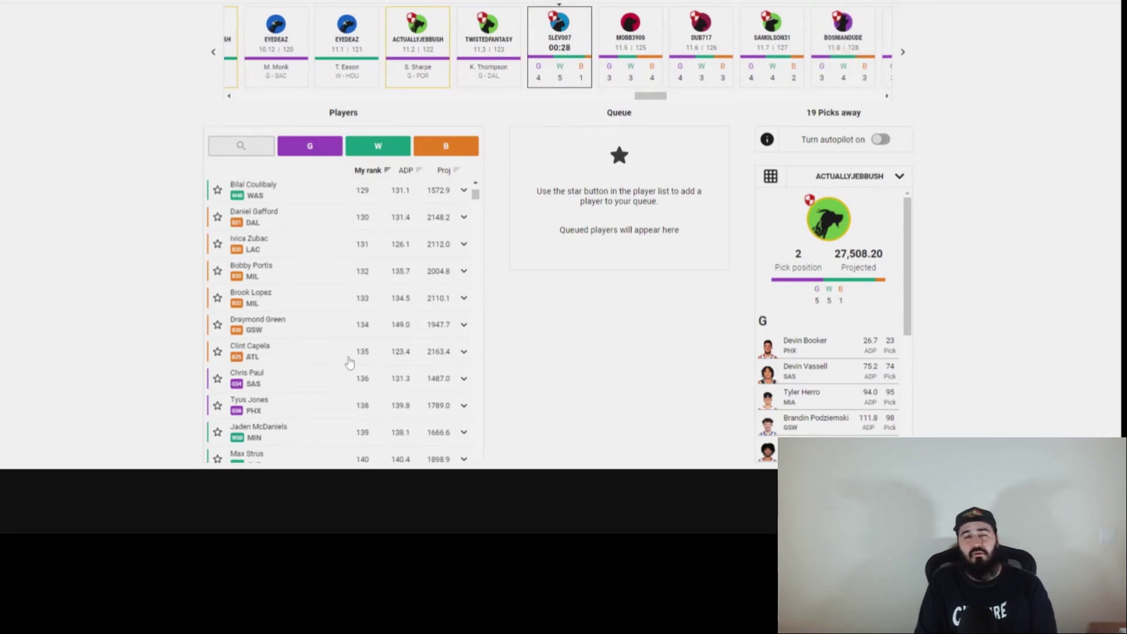
{"action": "scroll", "coordinate": [349, 364], "scroll_direction": "down", "scroll_amount": 3}
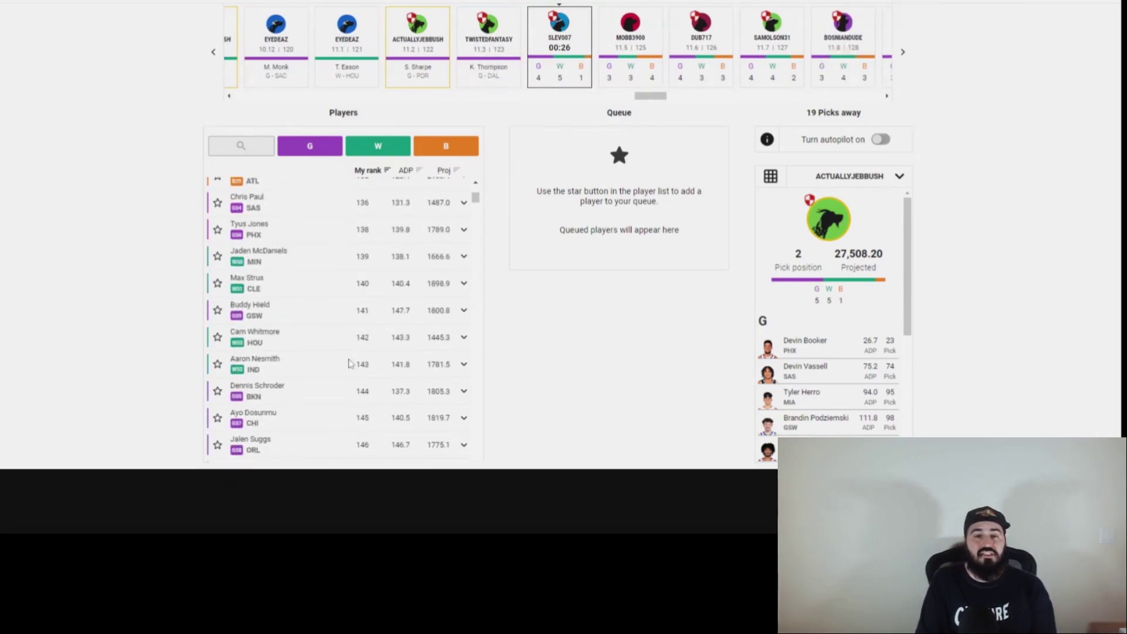
{"action": "scroll", "coordinate": [349, 363], "scroll_direction": "down", "scroll_amount": 3}
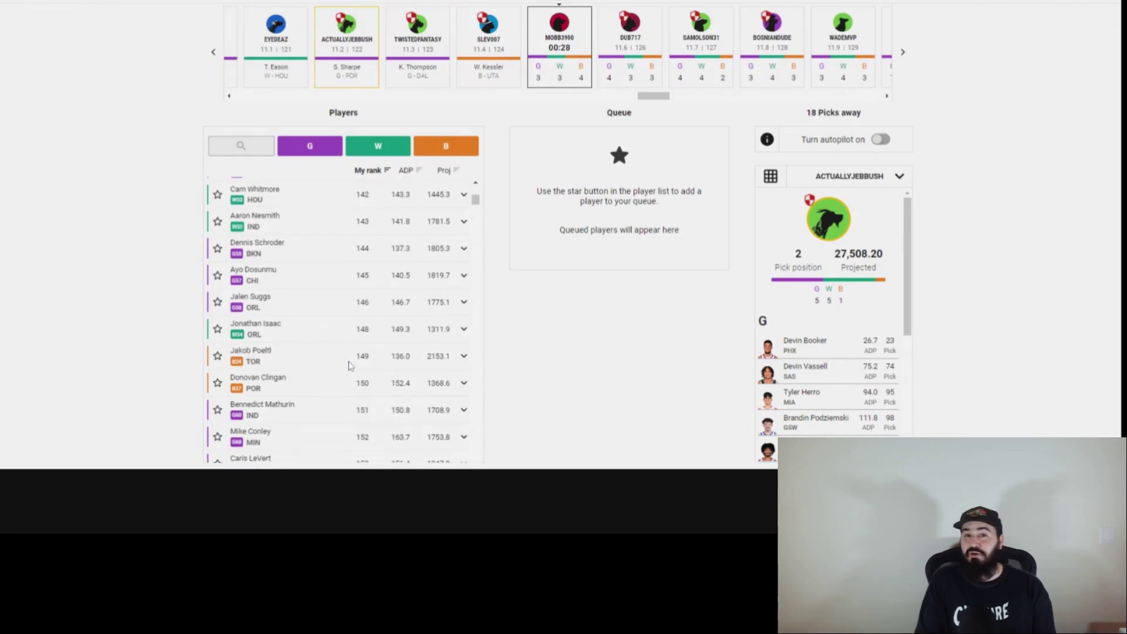
{"action": "scroll", "coordinate": [296, 359], "scroll_direction": "up", "scroll_amount": 8}
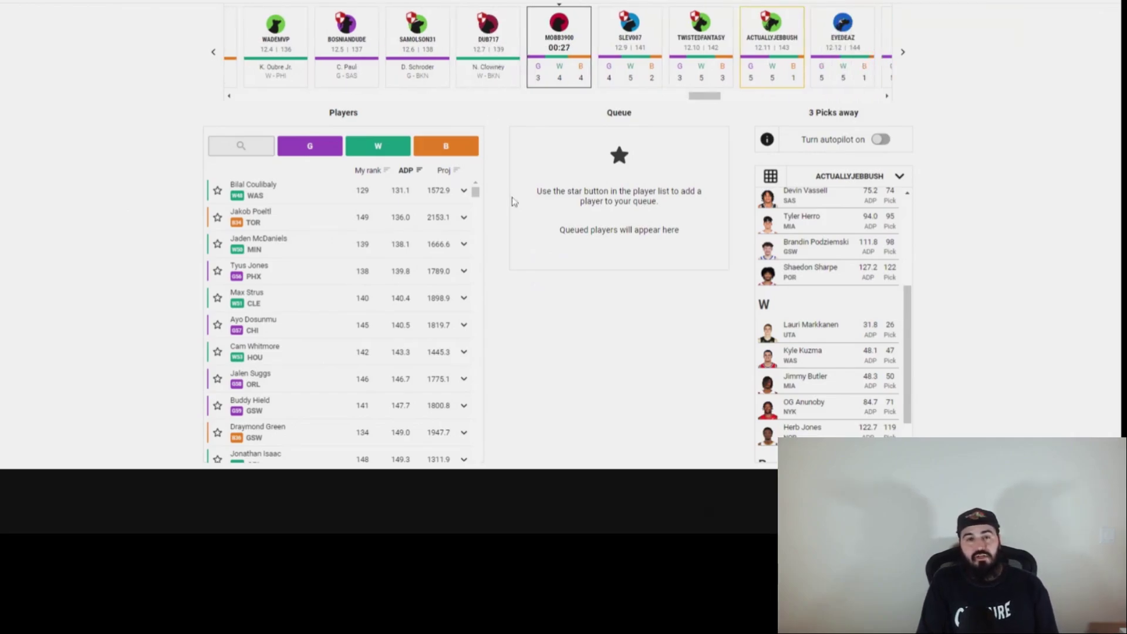
- Compare another drafter's roster, then queue Jakob Poeltl
{"action": "left_click", "coordinate": [496, 75]}
{"action": "scroll", "coordinate": [833, 349], "scroll_direction": "down", "scroll_amount": 3}
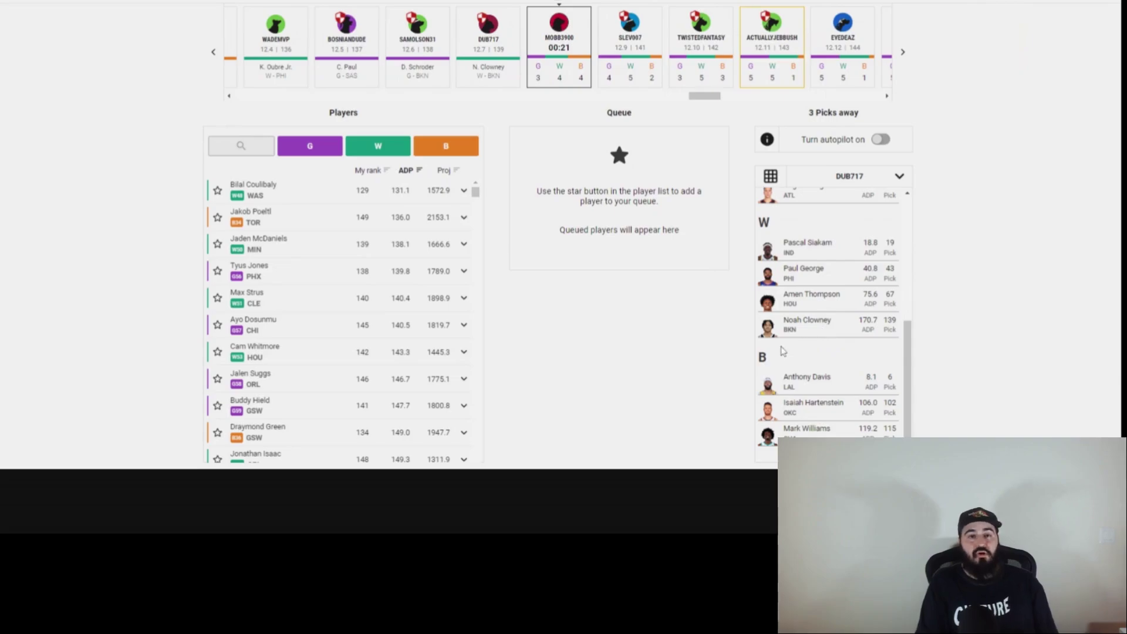
{"action": "left_click", "coordinate": [769, 76]}
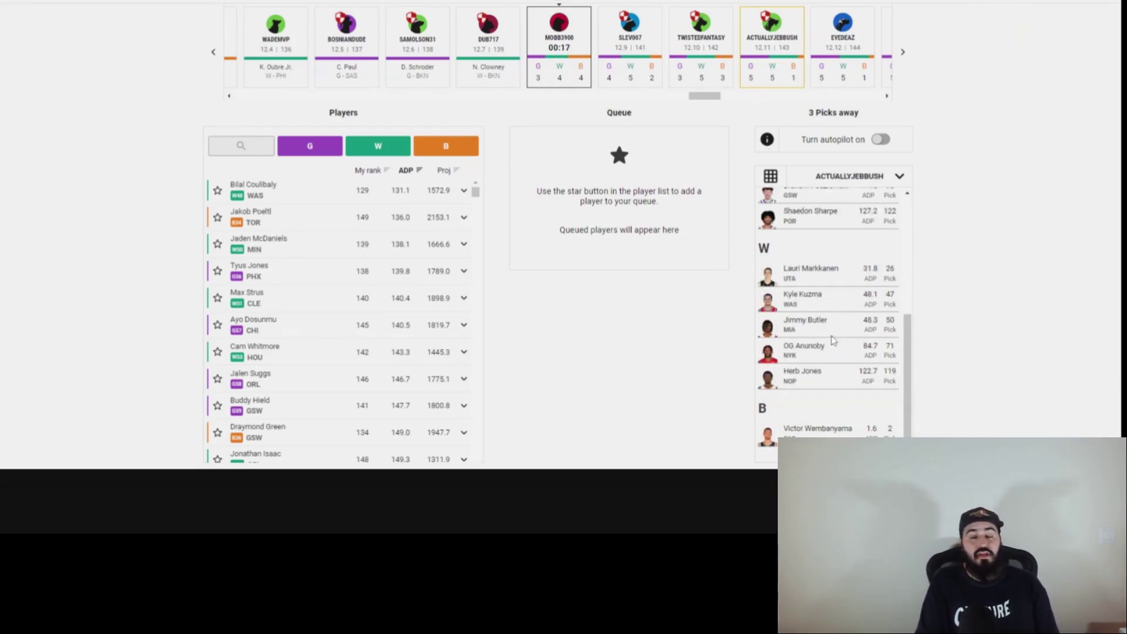
{"action": "left_click", "coordinate": [217, 217]}
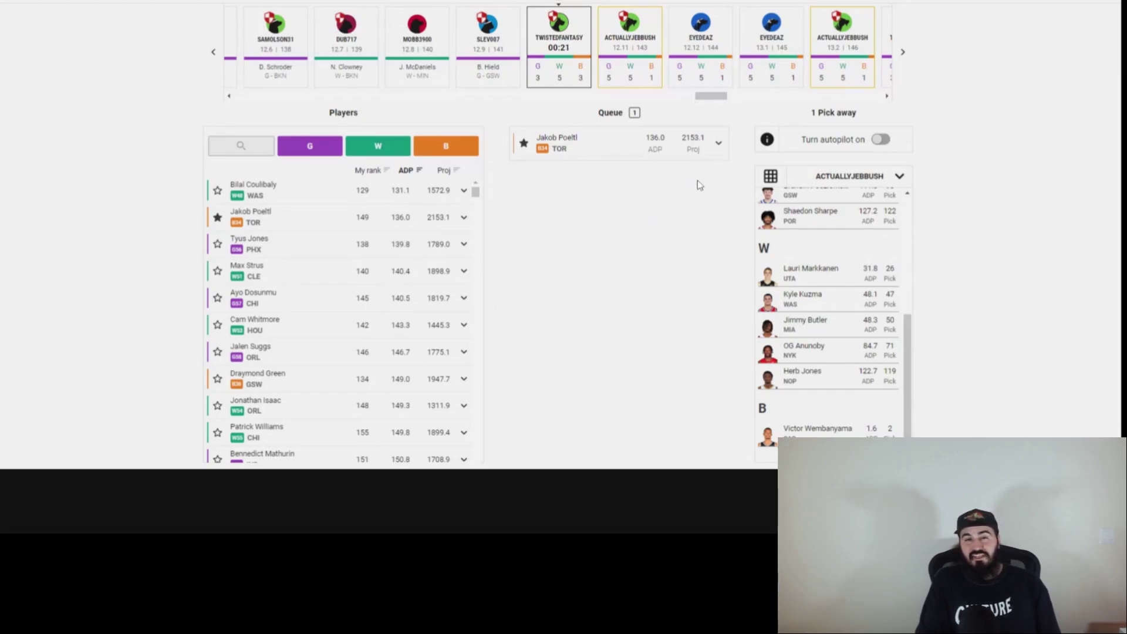
- Draft the queued Jakob Poeltl as your 12.11 pick, then glance at Donovan Clingan's details
{"action": "left_click", "coordinate": [673, 66]}
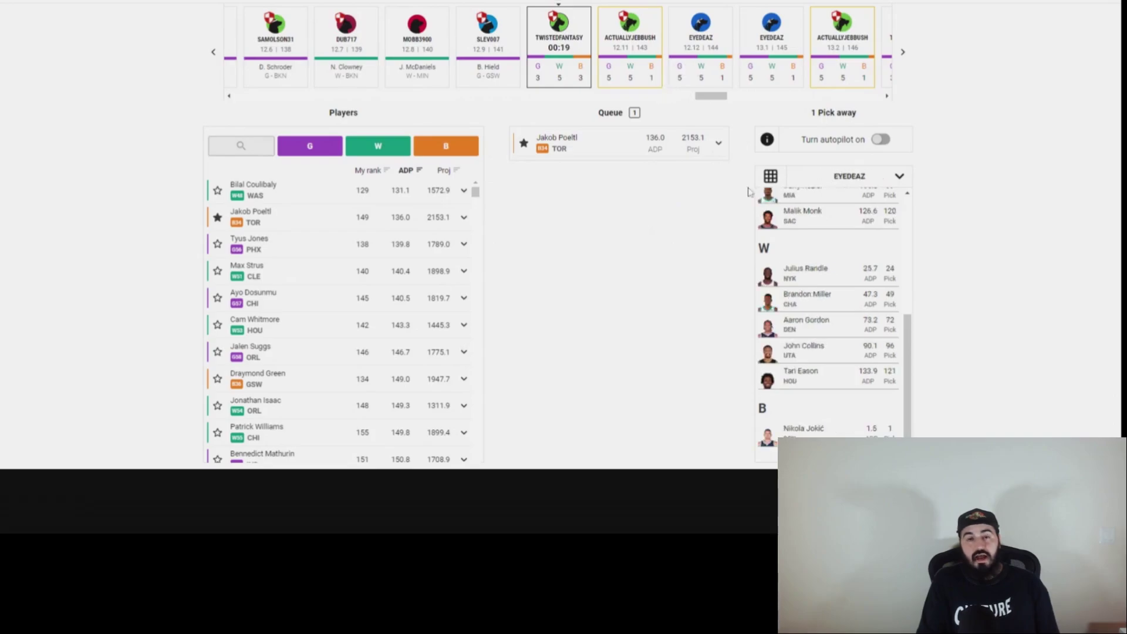
{"action": "left_click", "coordinate": [646, 67]}
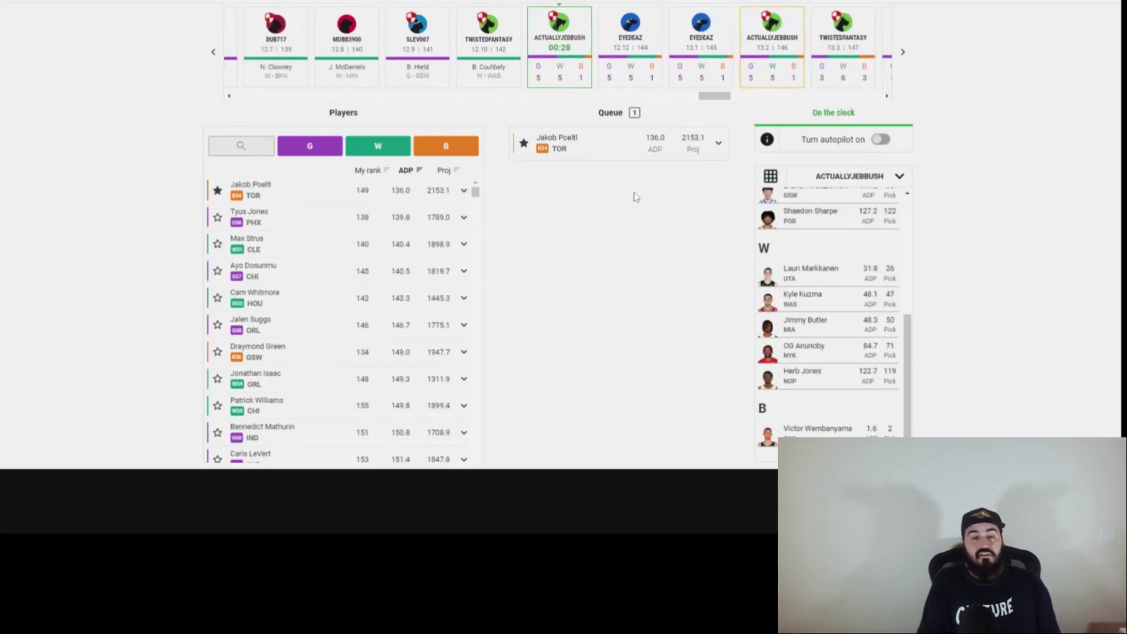
{"action": "left_click", "coordinate": [716, 145]}
{"action": "left_click", "coordinate": [674, 327]}
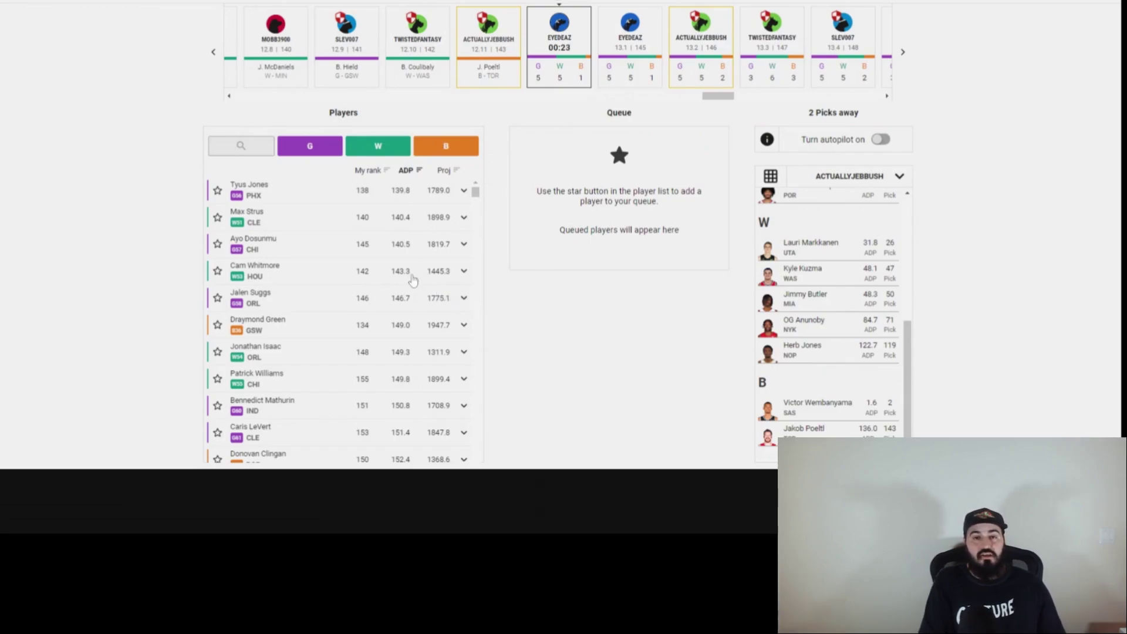
{"action": "scroll", "coordinate": [408, 285], "scroll_direction": "down", "scroll_amount": 2}
{"action": "scroll", "coordinate": [408, 286], "scroll_direction": "down", "scroll_amount": 1}
{"action": "left_click", "coordinate": [346, 350]}
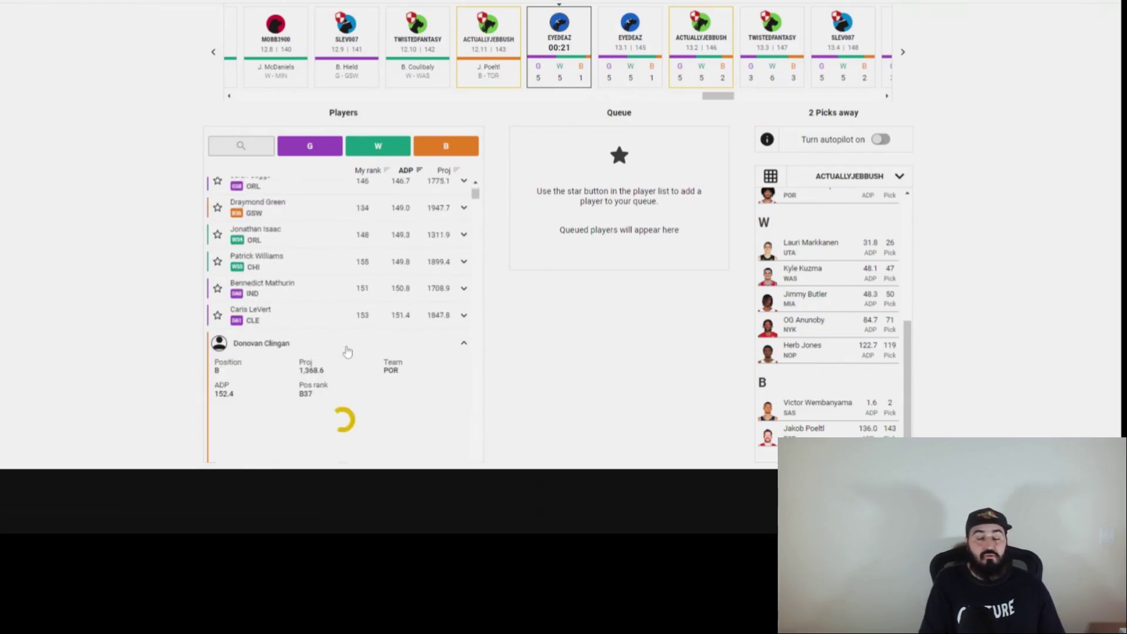
{"action": "left_click", "coordinate": [345, 349]}
{"action": "scroll", "coordinate": [347, 347], "scroll_direction": "down", "scroll_amount": 5}
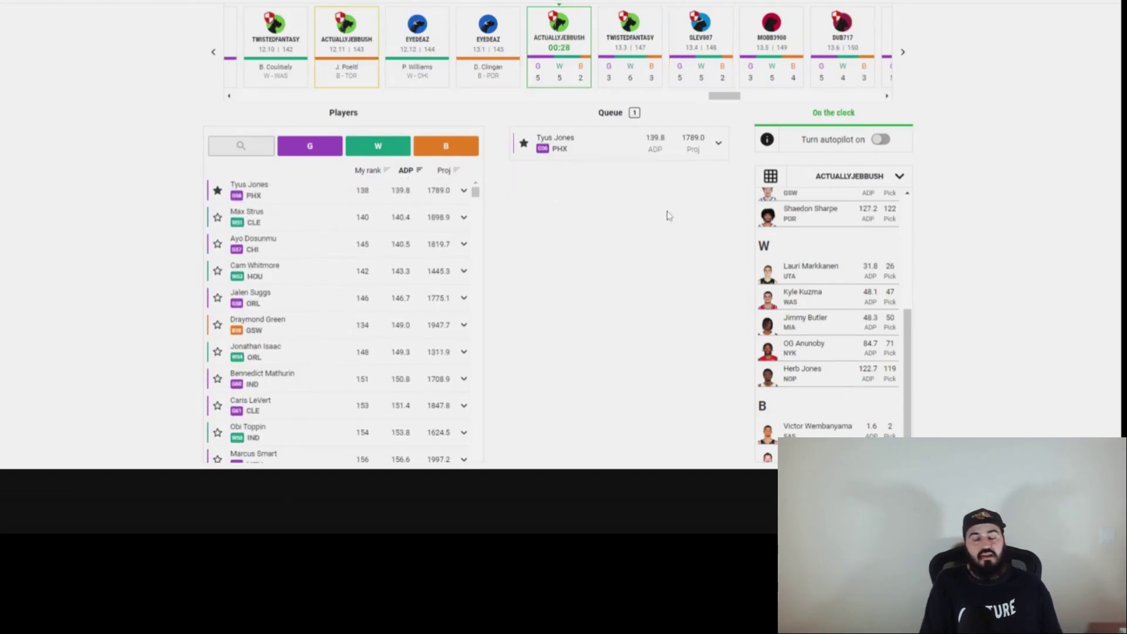
- Draft the queued Tyus Jones as your 13.2 pick
{"action": "left_click", "coordinate": [718, 143]}
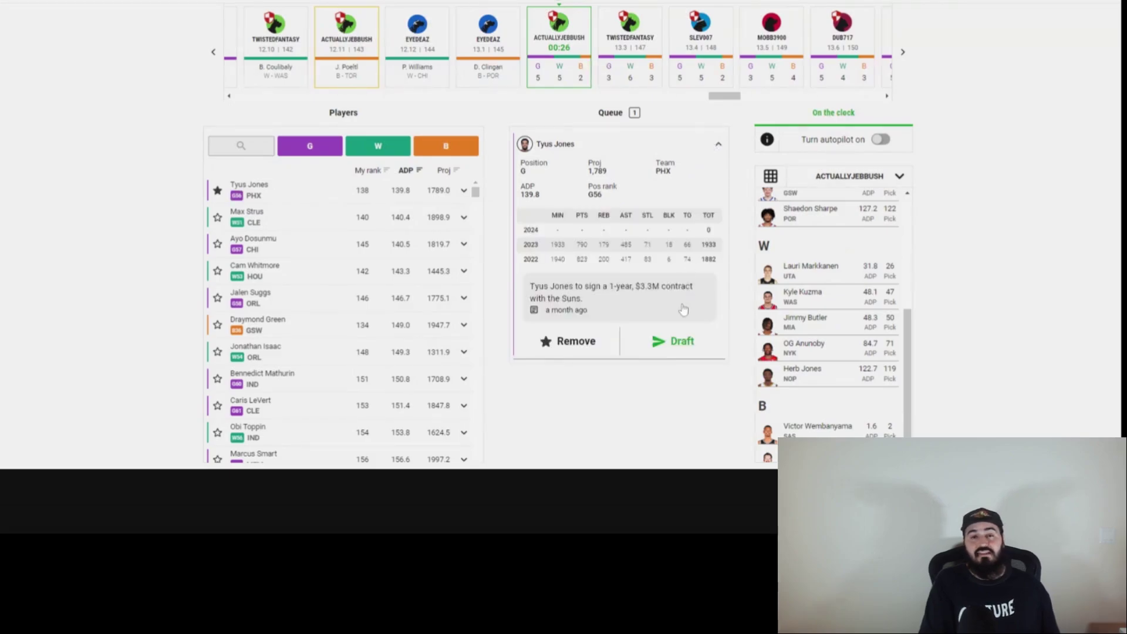
{"action": "left_click", "coordinate": [677, 341]}
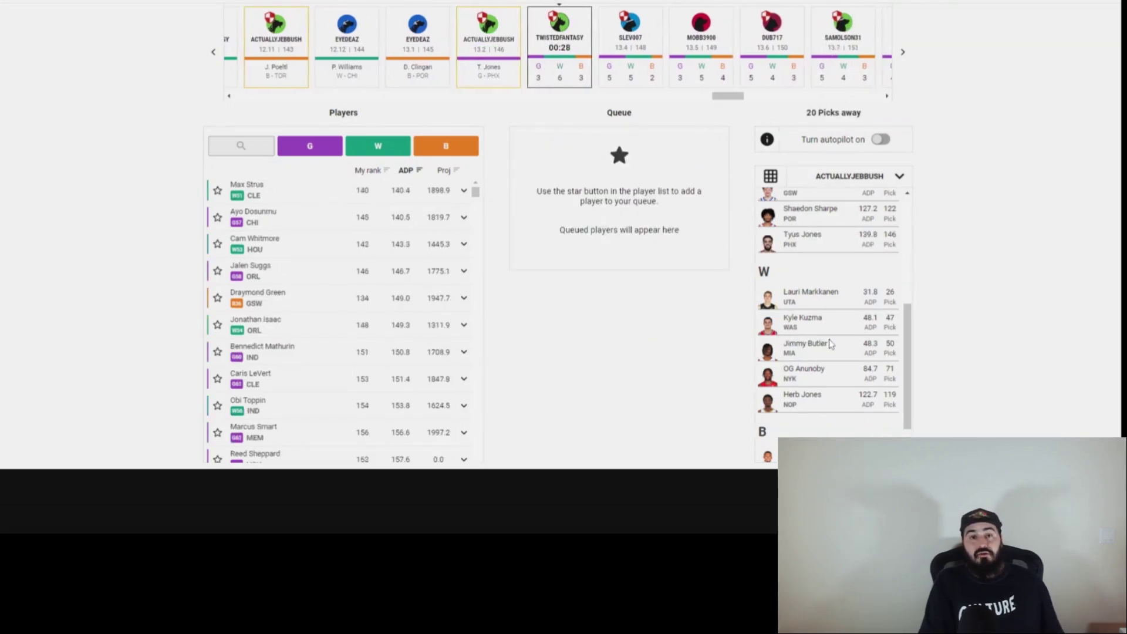
{"action": "scroll", "coordinate": [316, 343], "scroll_direction": "down", "scroll_amount": 5}
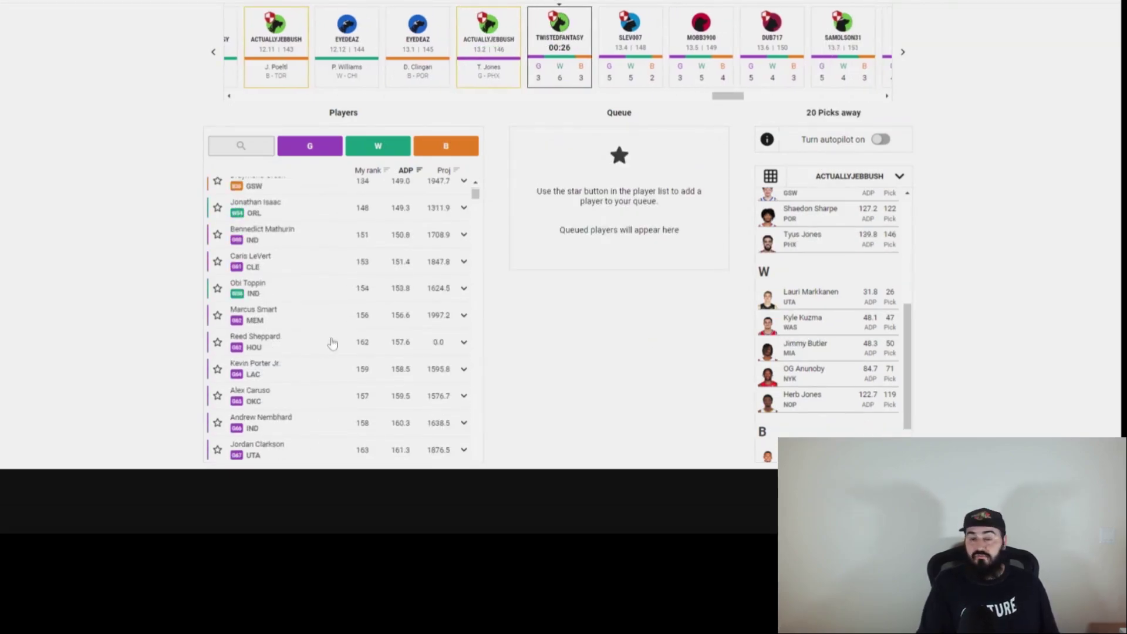
{"action": "scroll", "coordinate": [334, 341], "scroll_direction": "up", "scroll_amount": 3}
{"action": "scroll", "coordinate": [338, 339], "scroll_direction": "up", "scroll_amount": 1}
- Browse another drafter's roster, then switch back to your own team
{"action": "left_click", "coordinate": [434, 72]}
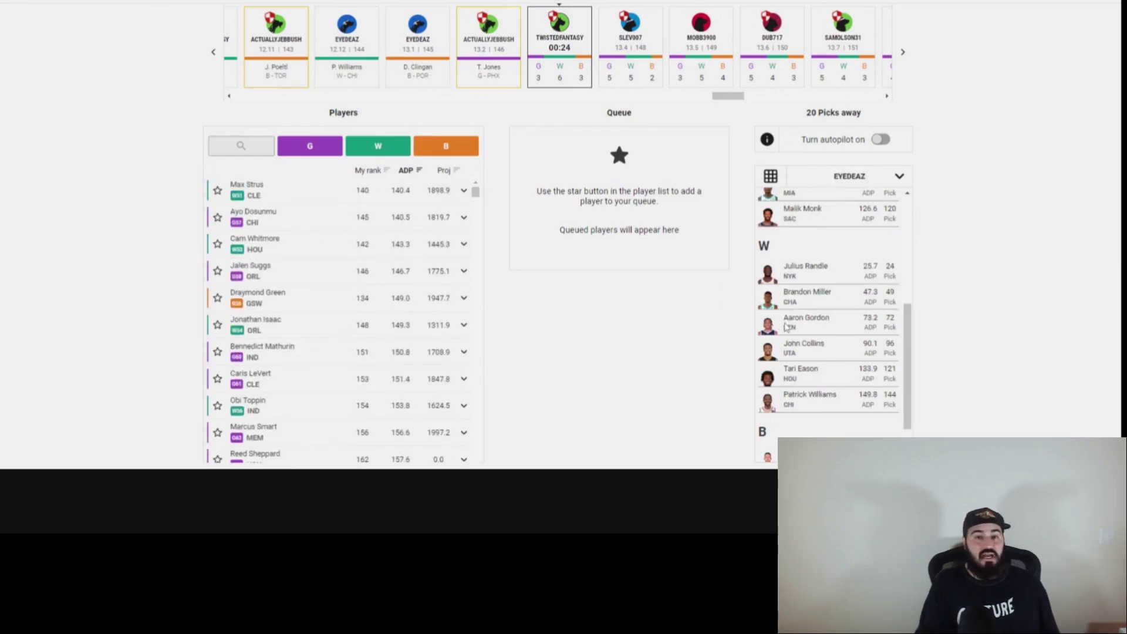
{"action": "scroll", "coordinate": [813, 337], "scroll_direction": "down", "scroll_amount": 2}
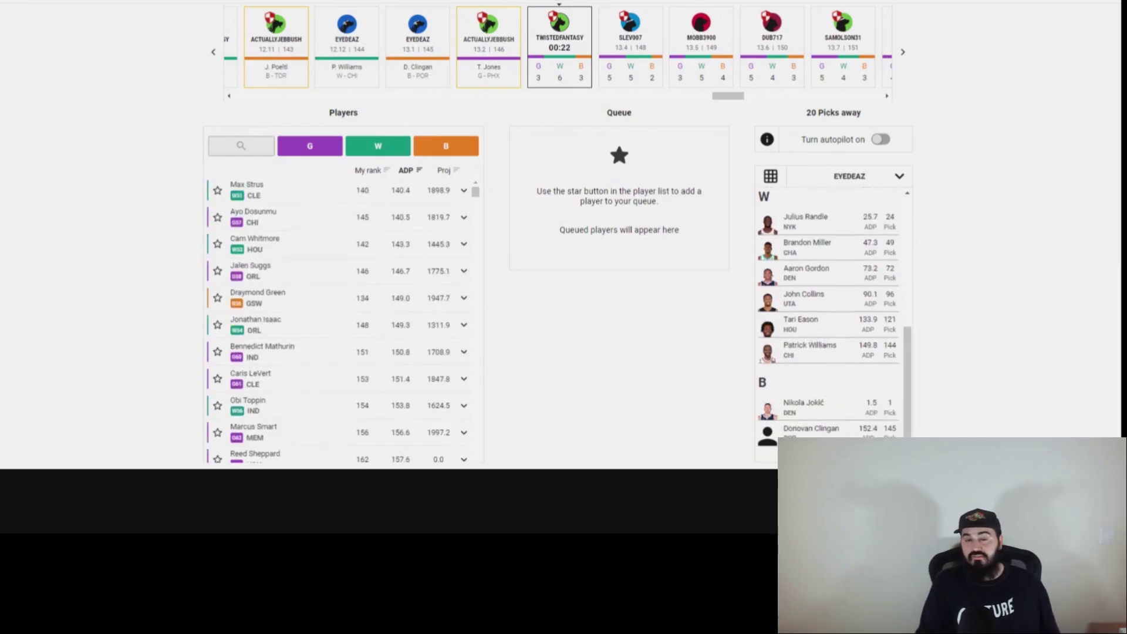
{"action": "scroll", "coordinate": [828, 317], "scroll_direction": "up", "scroll_amount": 5}
{"action": "scroll", "coordinate": [828, 316], "scroll_direction": "down", "scroll_amount": 2}
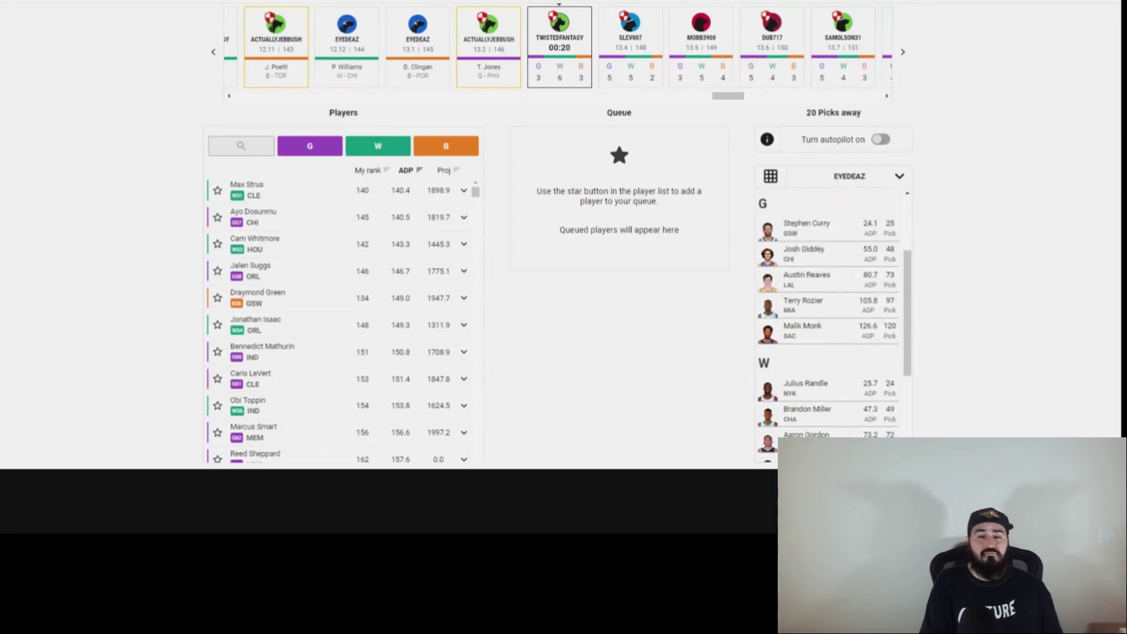
{"action": "scroll", "coordinate": [830, 344], "scroll_direction": "down", "scroll_amount": 3}
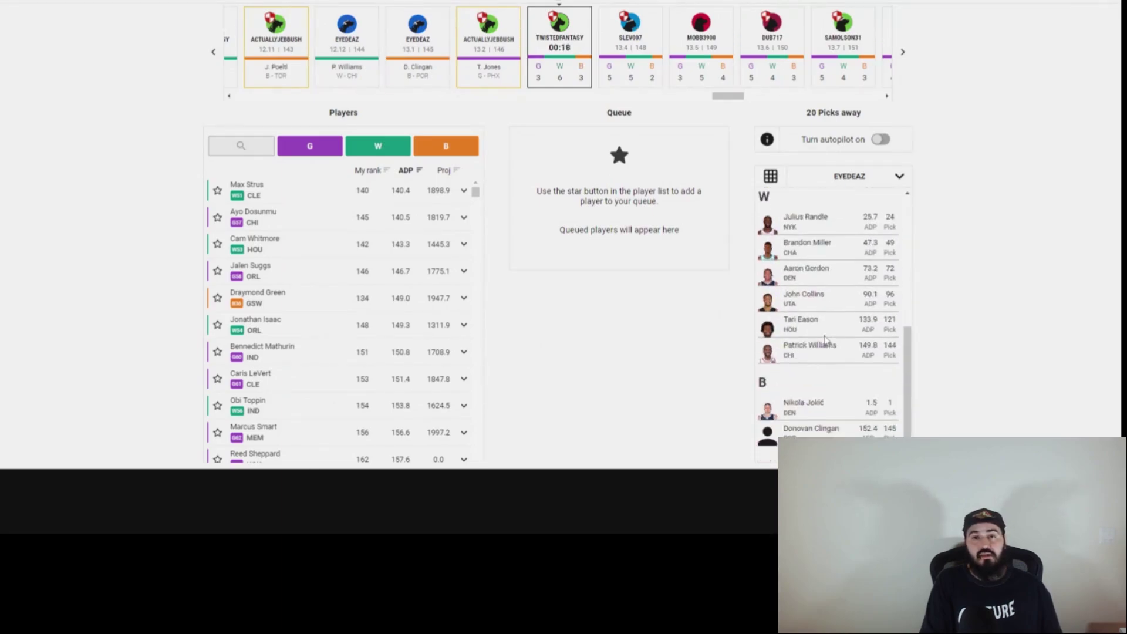
{"action": "left_click", "coordinate": [519, 60]}
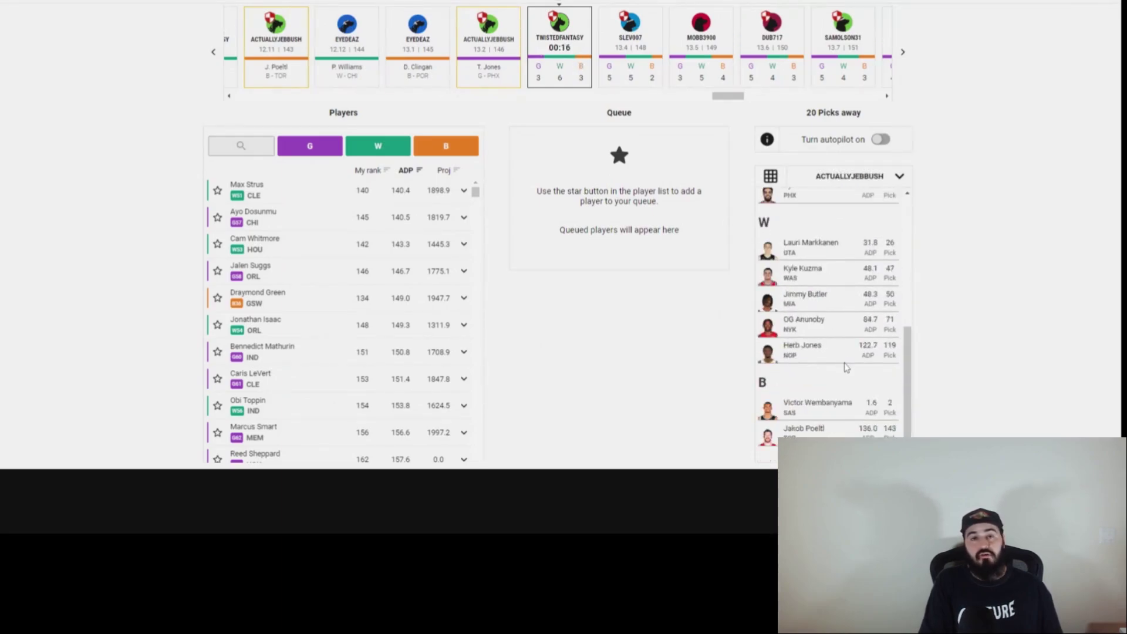
{"action": "scroll", "coordinate": [846, 367], "scroll_direction": "up", "scroll_amount": 4}
- Scroll the Players list and queue Onyeka Okongwu for an upcoming pick
{"action": "scroll", "coordinate": [833, 346], "scroll_direction": "down", "scroll_amount": 3}
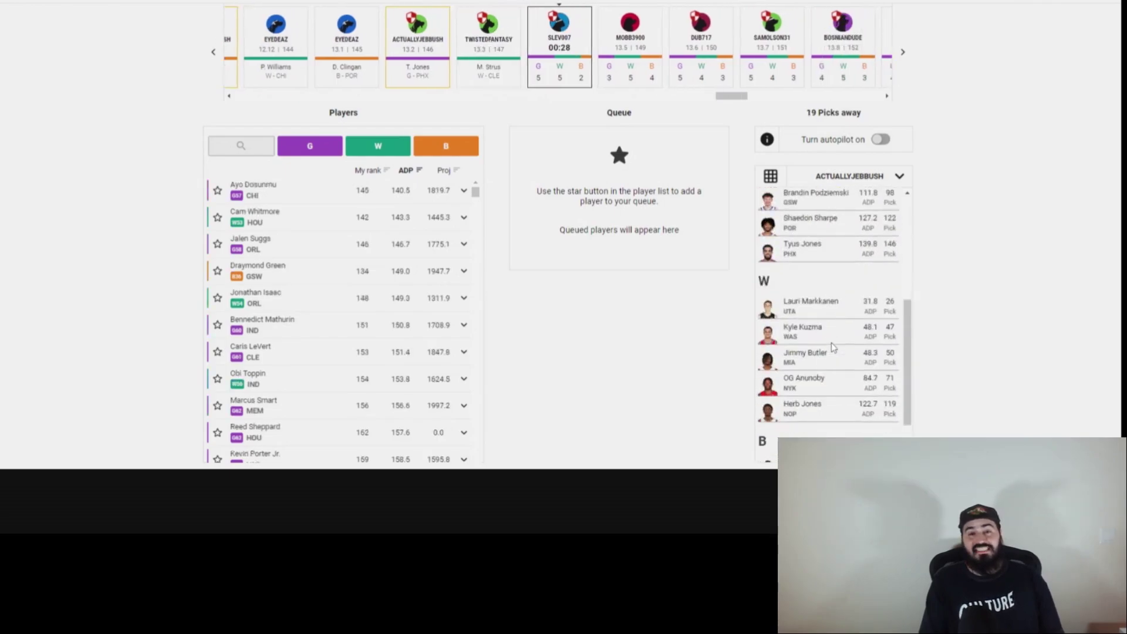
{"action": "scroll", "coordinate": [832, 346], "scroll_direction": "down", "scroll_amount": 1}
{"action": "scroll", "coordinate": [422, 354], "scroll_direction": "down", "scroll_amount": 4}
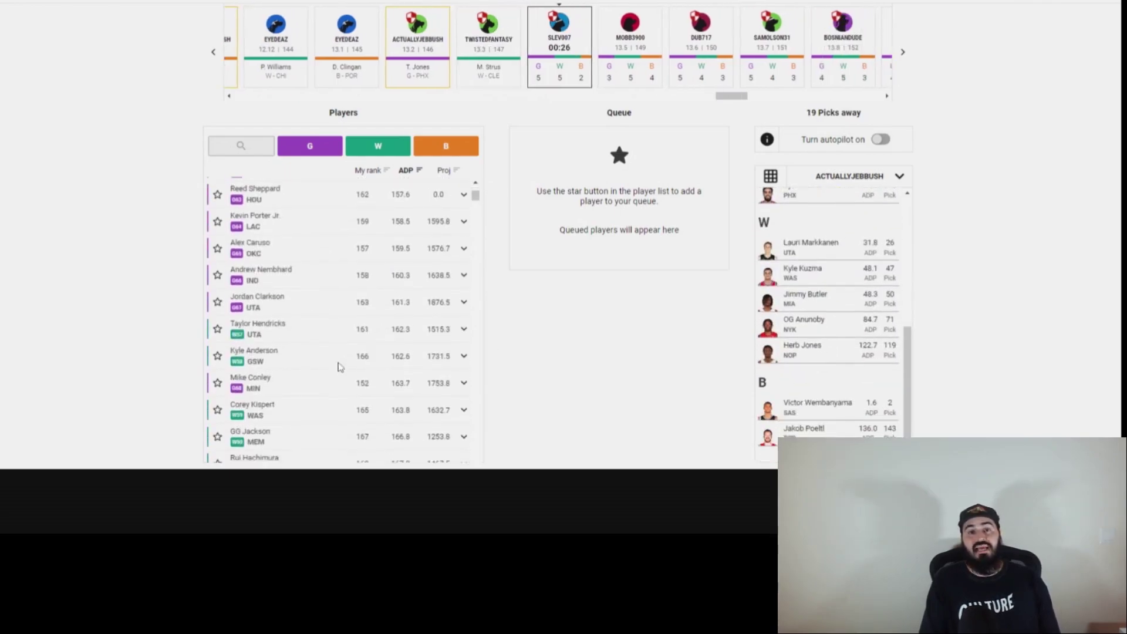
{"action": "scroll", "coordinate": [328, 370], "scroll_direction": "down", "scroll_amount": 2}
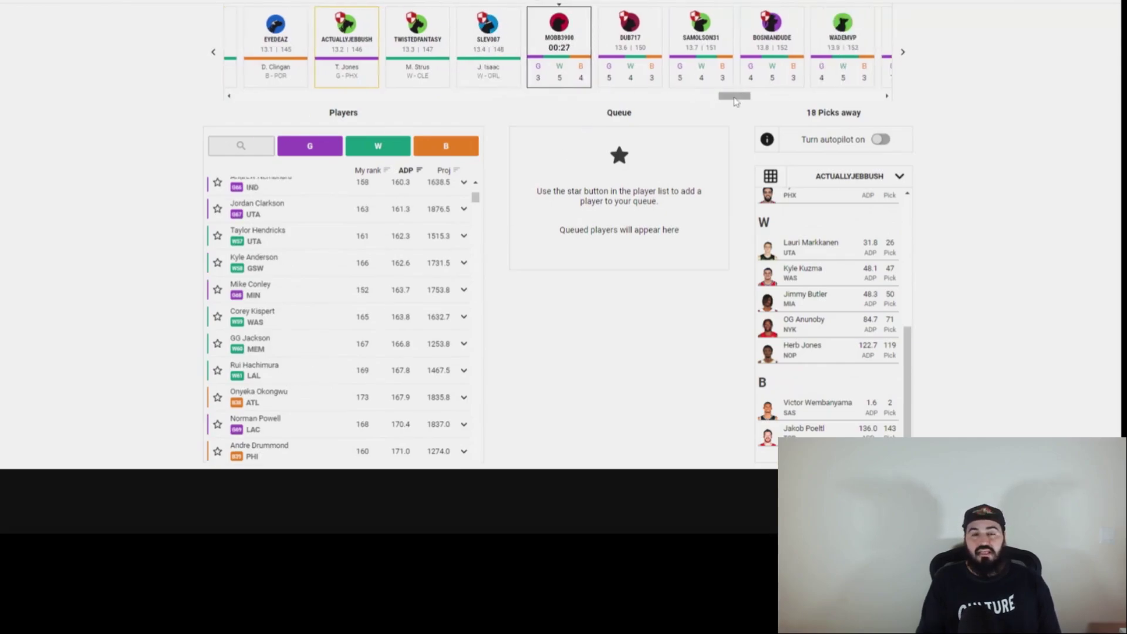
{"action": "left_click_drag", "start_coordinate": [734, 101], "coordinate": [792, 94]}
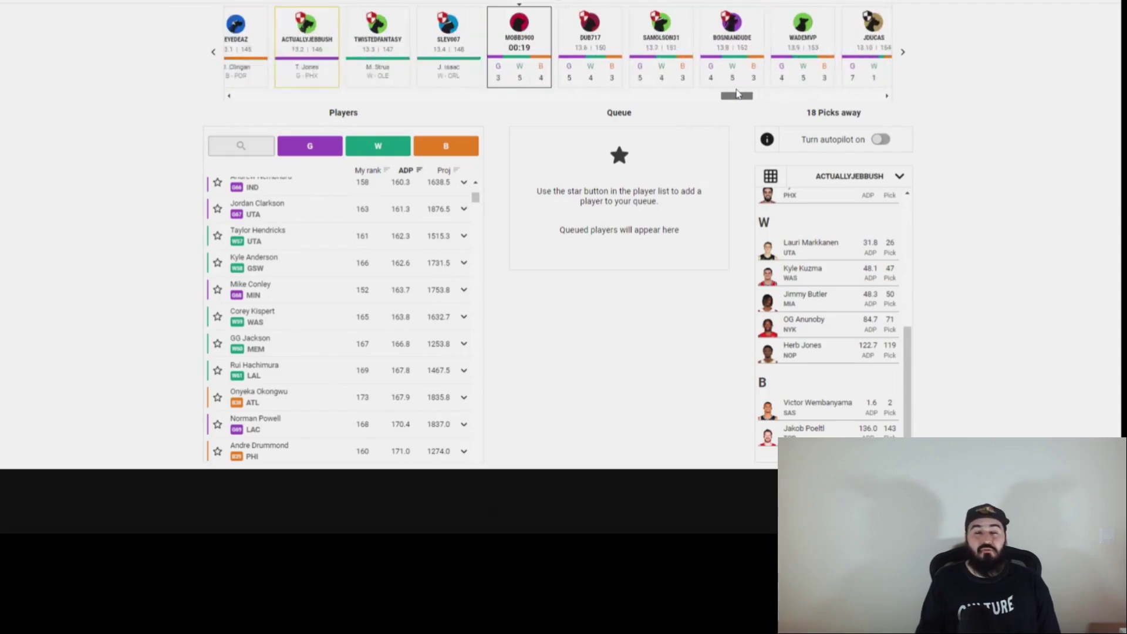
{"action": "scroll", "coordinate": [363, 329], "scroll_direction": "up", "scroll_amount": 5}
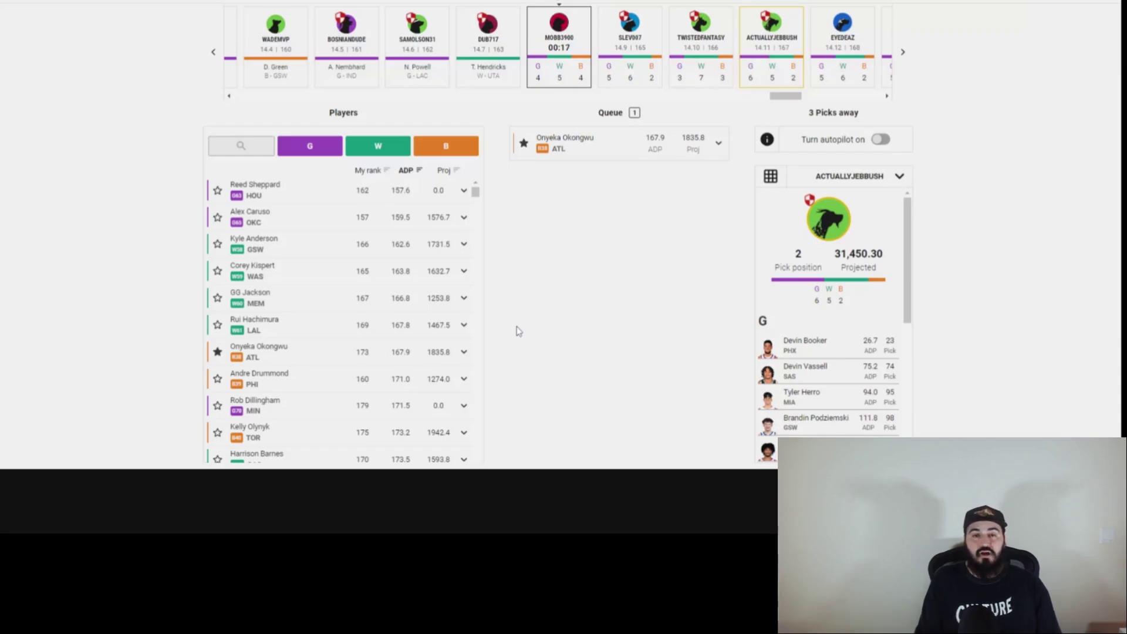
{"action": "scroll", "coordinate": [385, 316], "scroll_direction": "down", "scroll_amount": 7}
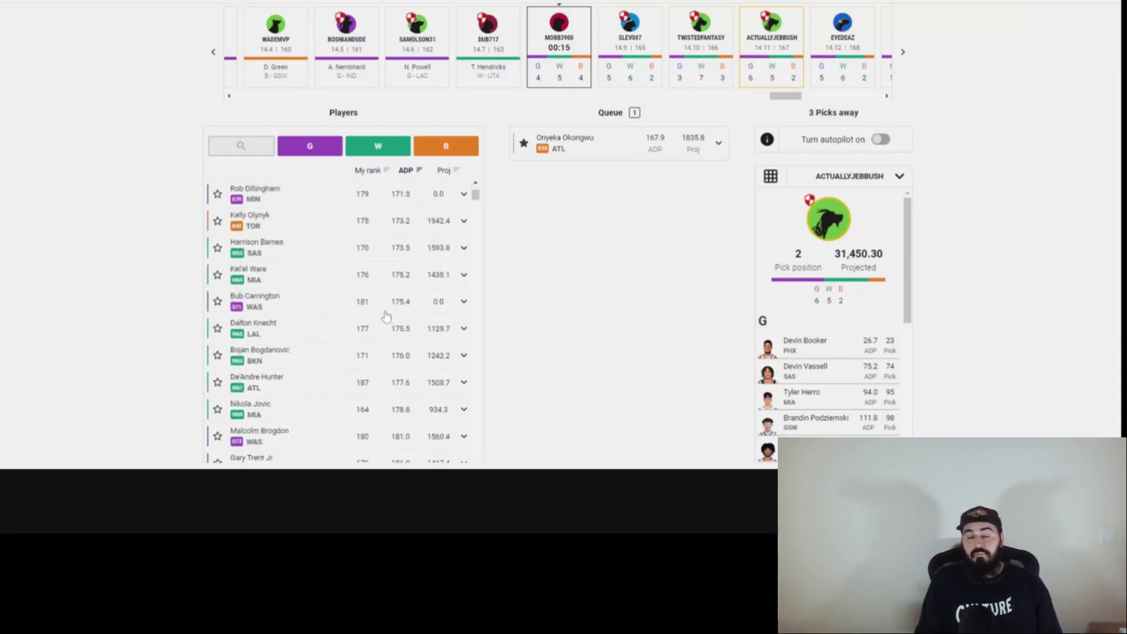
{"action": "scroll", "coordinate": [390, 320], "scroll_direction": "down", "scroll_amount": 7}
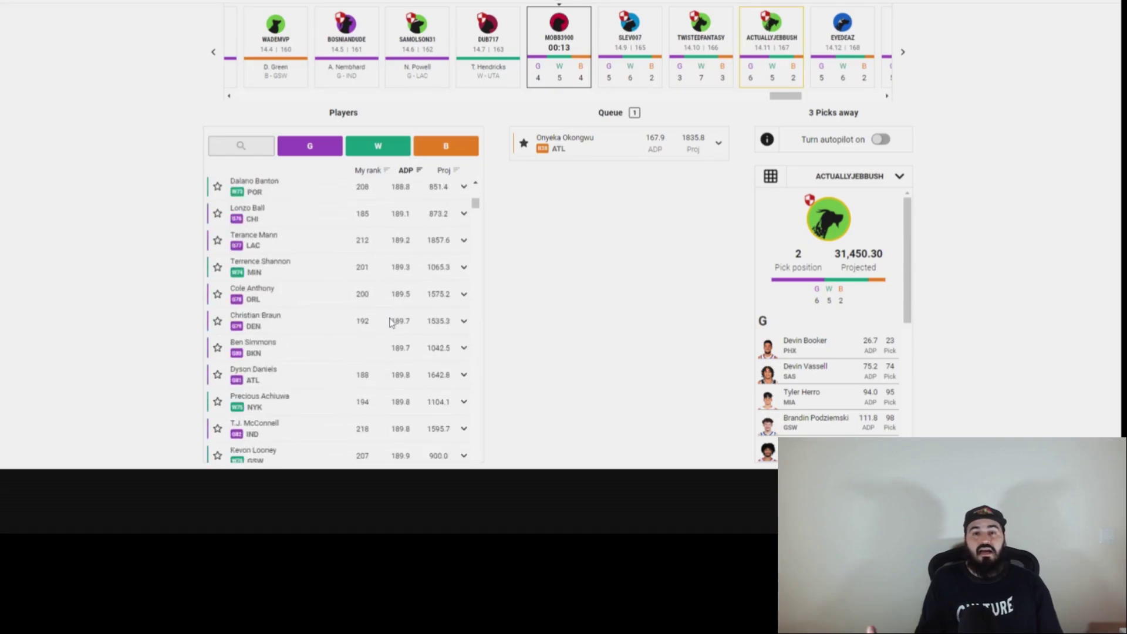
{"action": "scroll", "coordinate": [391, 322], "scroll_direction": "up", "scroll_amount": 14}
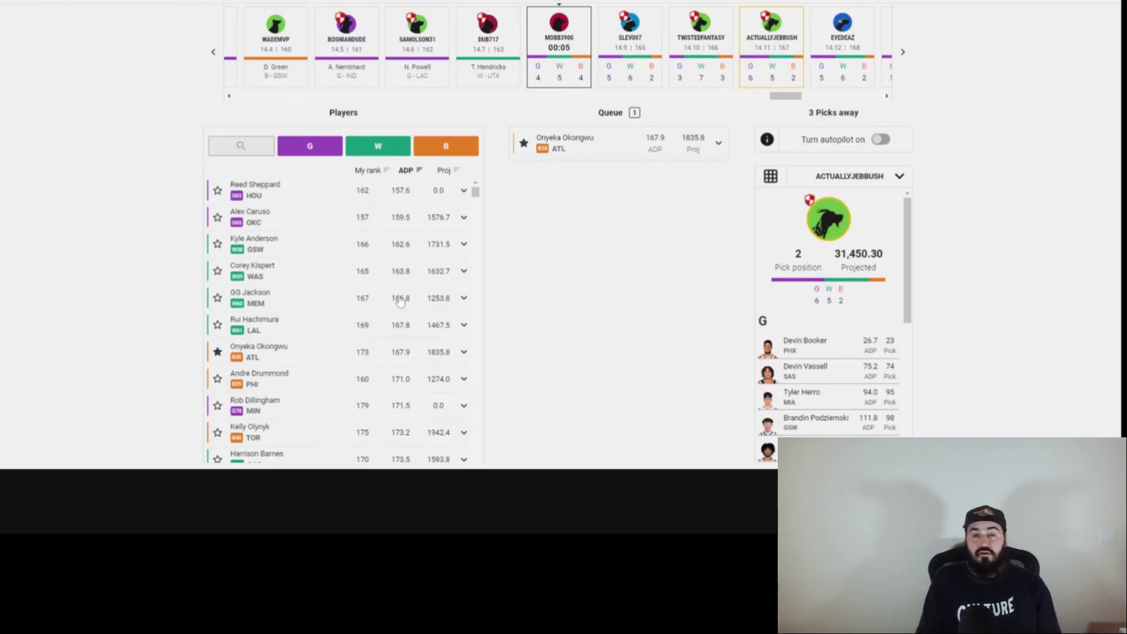
{"action": "scroll", "coordinate": [846, 361], "scroll_direction": "down", "scroll_amount": 3}
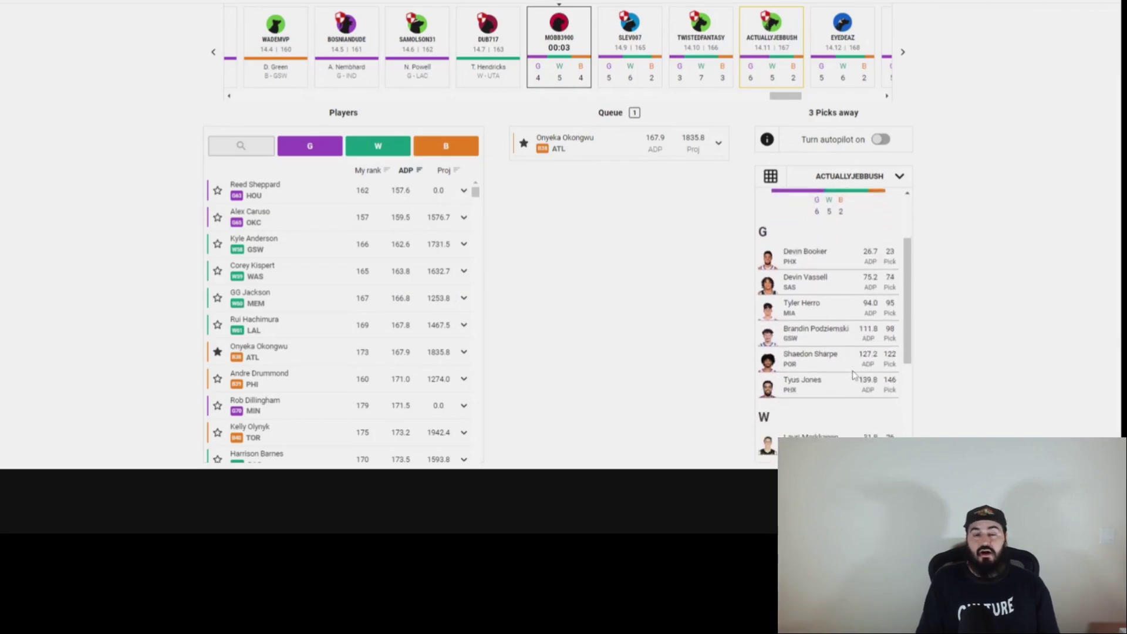
{"action": "scroll", "coordinate": [846, 361], "scroll_direction": "up", "scroll_amount": 3}
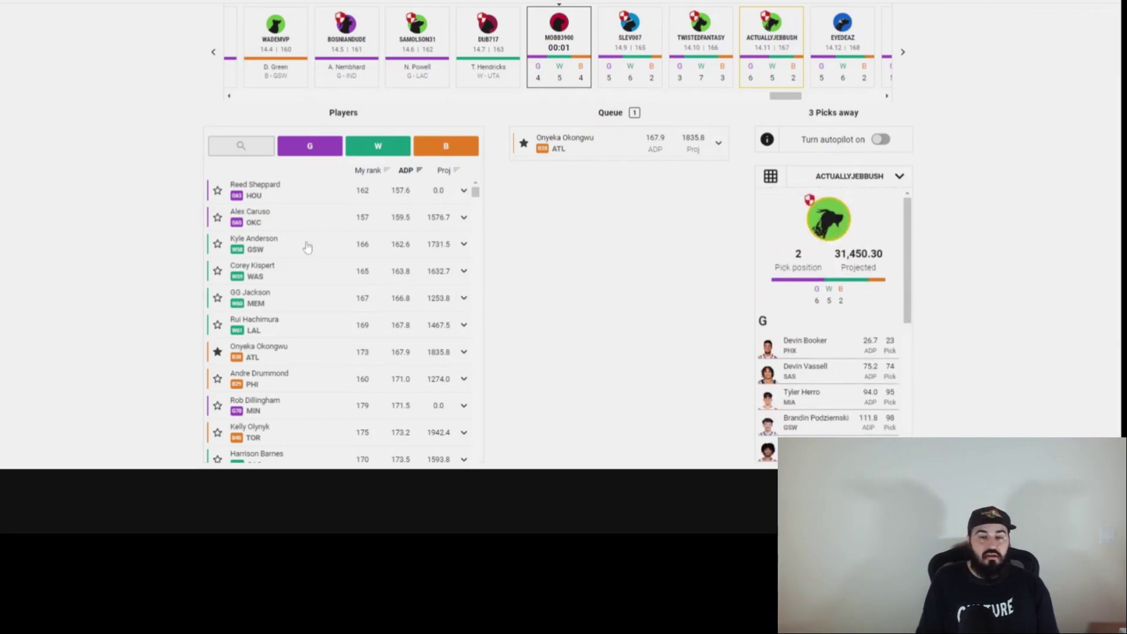
{"action": "scroll", "coordinate": [320, 301], "scroll_direction": "down", "scroll_amount": 2}
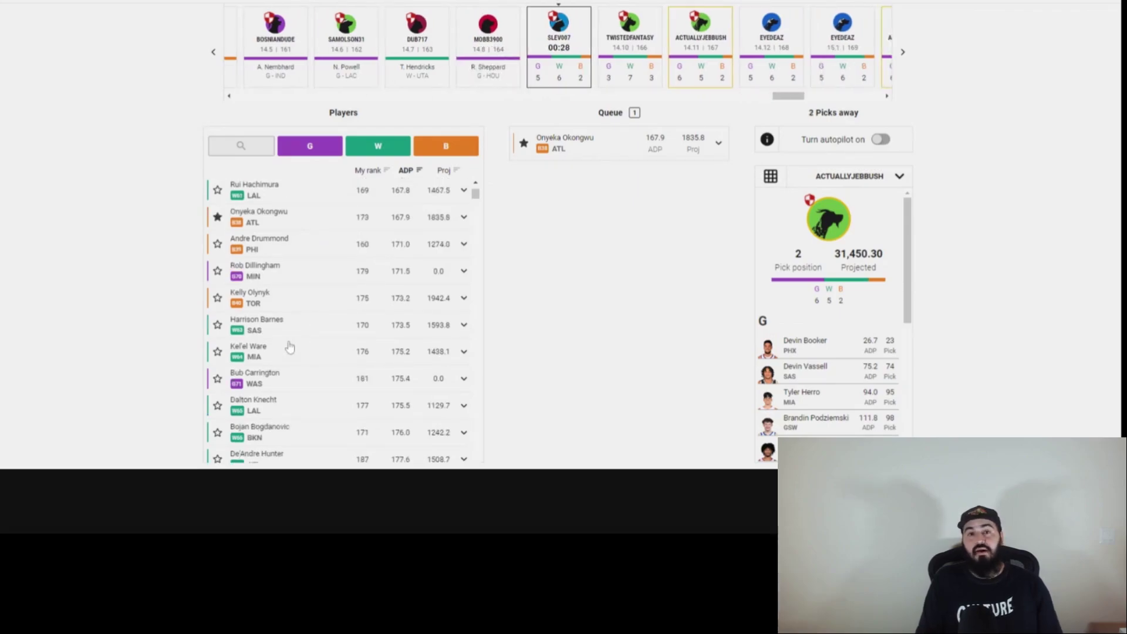
{"action": "scroll", "coordinate": [294, 349], "scroll_direction": "down", "scroll_amount": 2}
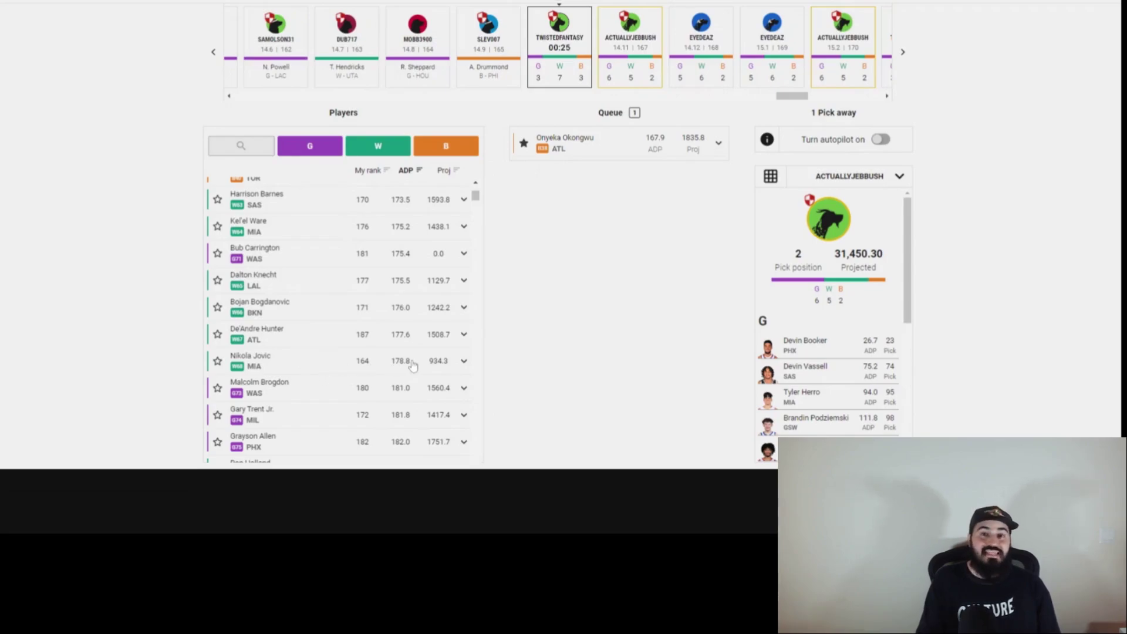
{"action": "scroll", "coordinate": [376, 352], "scroll_direction": "up", "scroll_amount": 4}
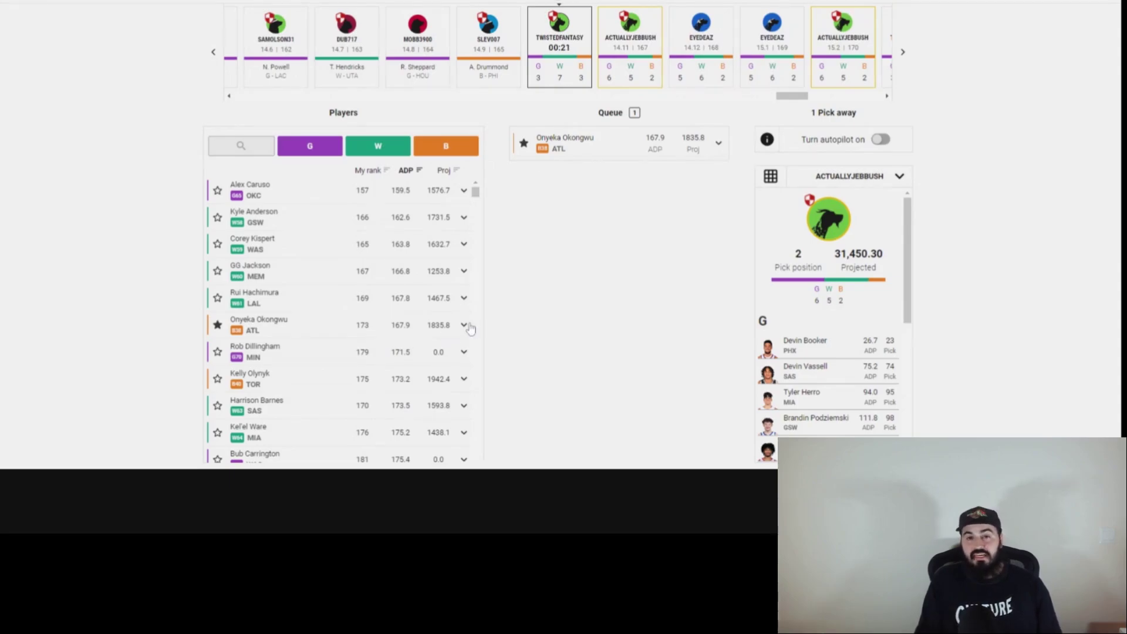
{"action": "left_click", "coordinate": [511, 71]}
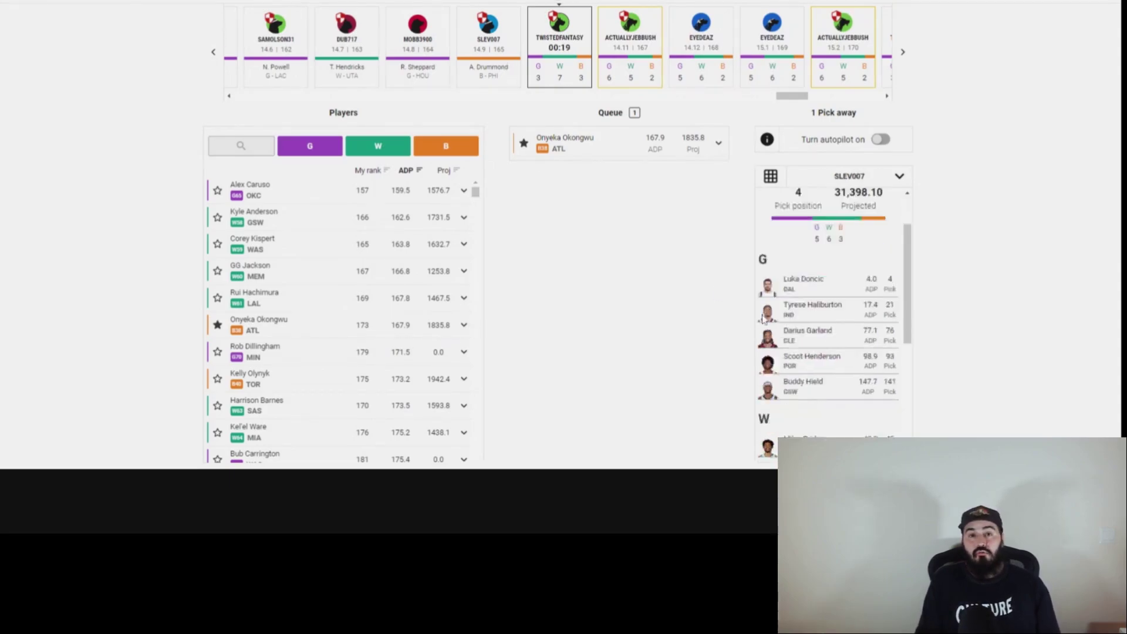
{"action": "scroll", "coordinate": [830, 323], "scroll_direction": "down", "scroll_amount": 5}
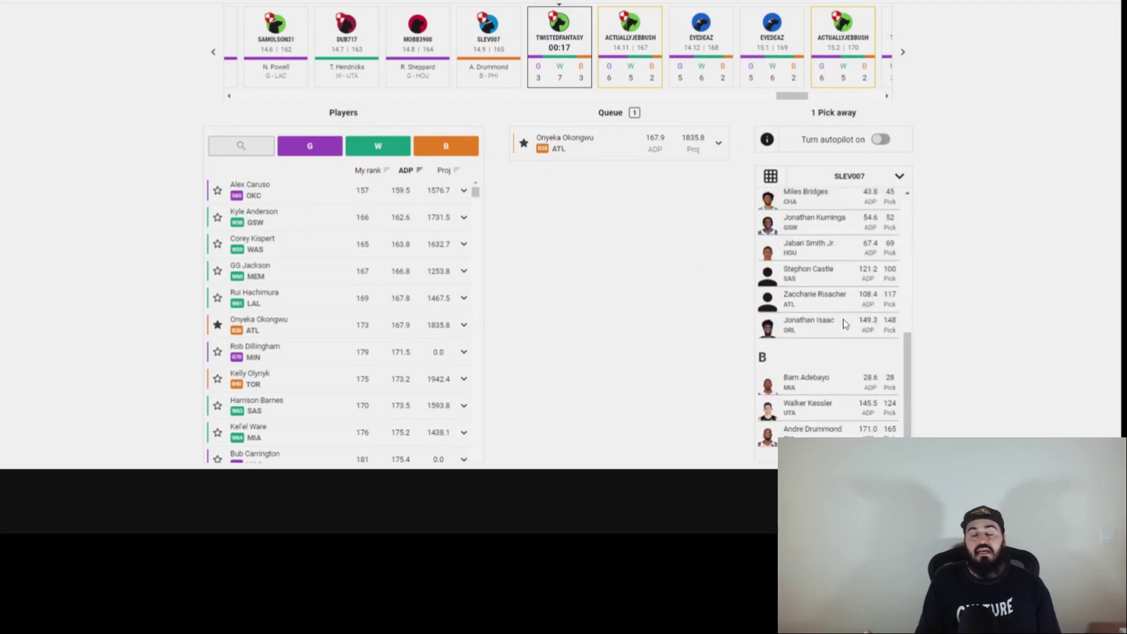
{"action": "scroll", "coordinate": [830, 323], "scroll_direction": "up", "scroll_amount": 5}
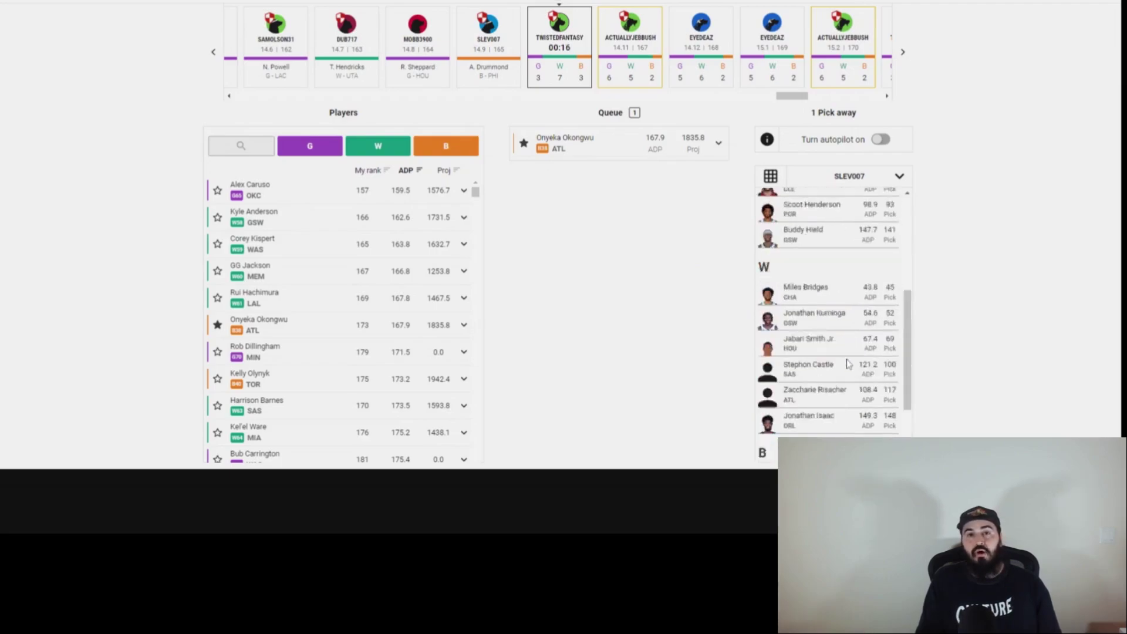
{"action": "left_click", "coordinate": [625, 48]}
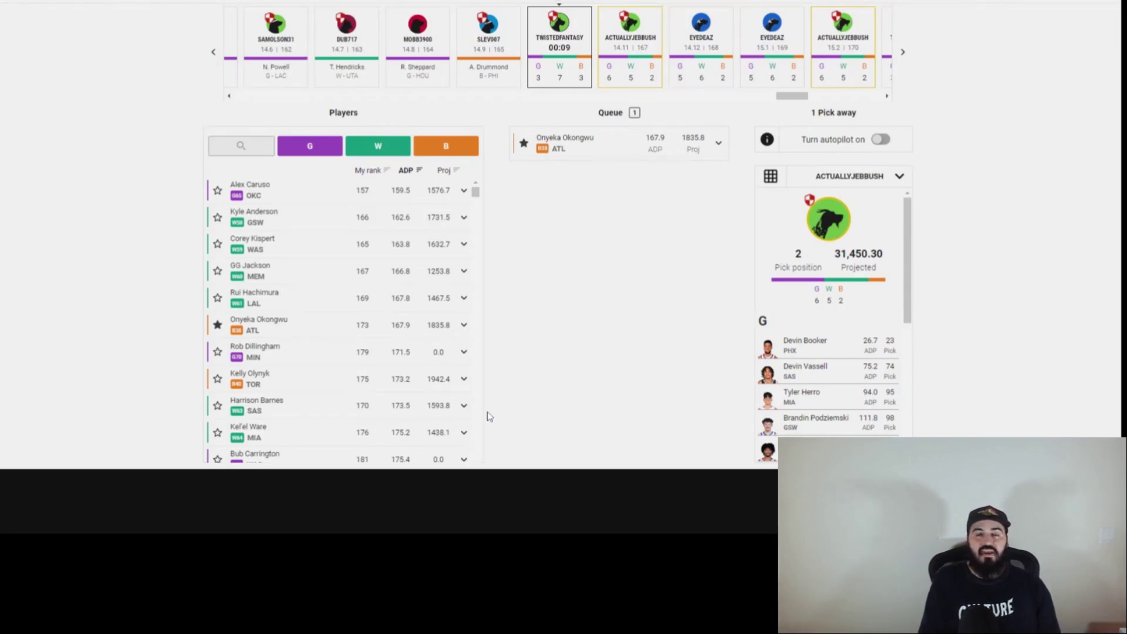
{"action": "left_click", "coordinate": [570, 77]}
{"action": "scroll", "coordinate": [827, 293], "scroll_direction": "down", "scroll_amount": 5}
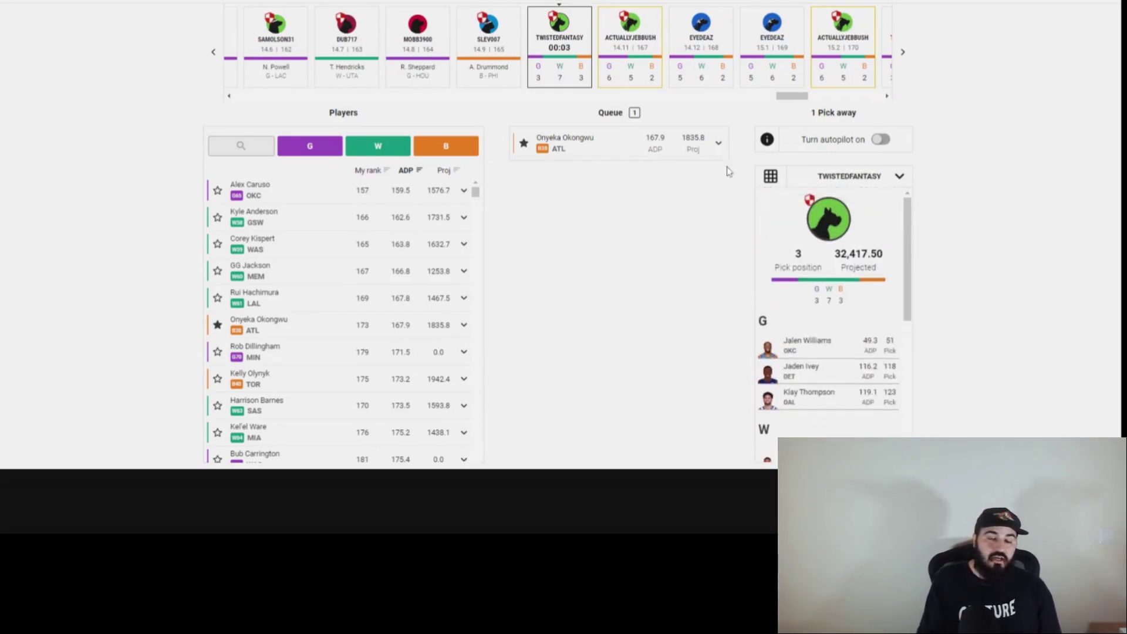
{"action": "left_click", "coordinate": [644, 64]}
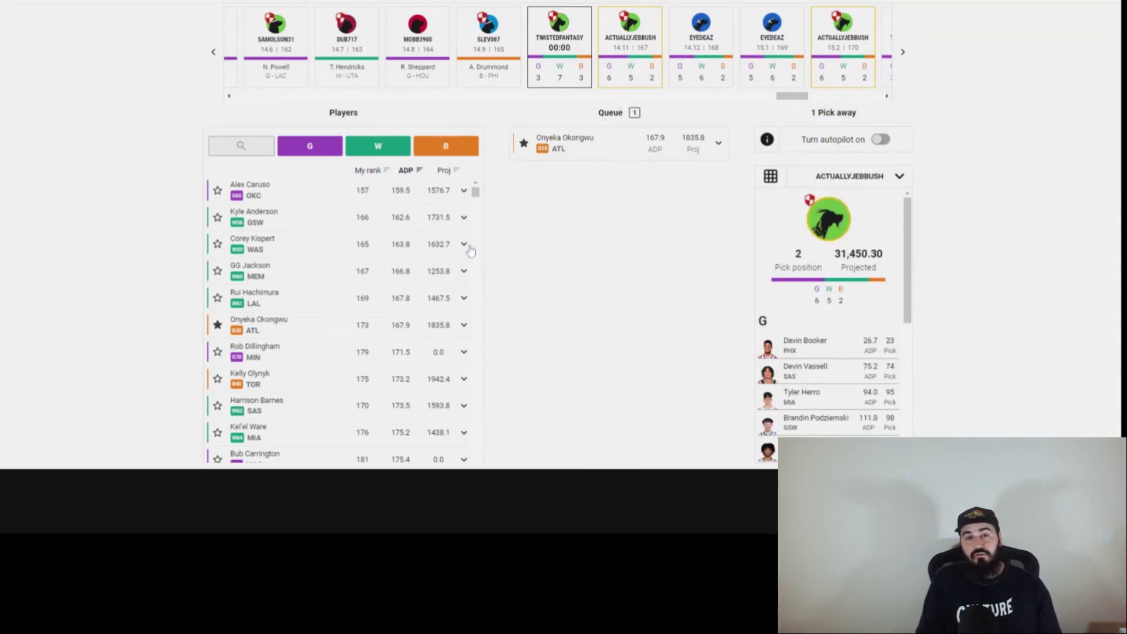
- Draft Onyeka Okongwu as your 14.11 pick
{"action": "left_click", "coordinate": [466, 311]}
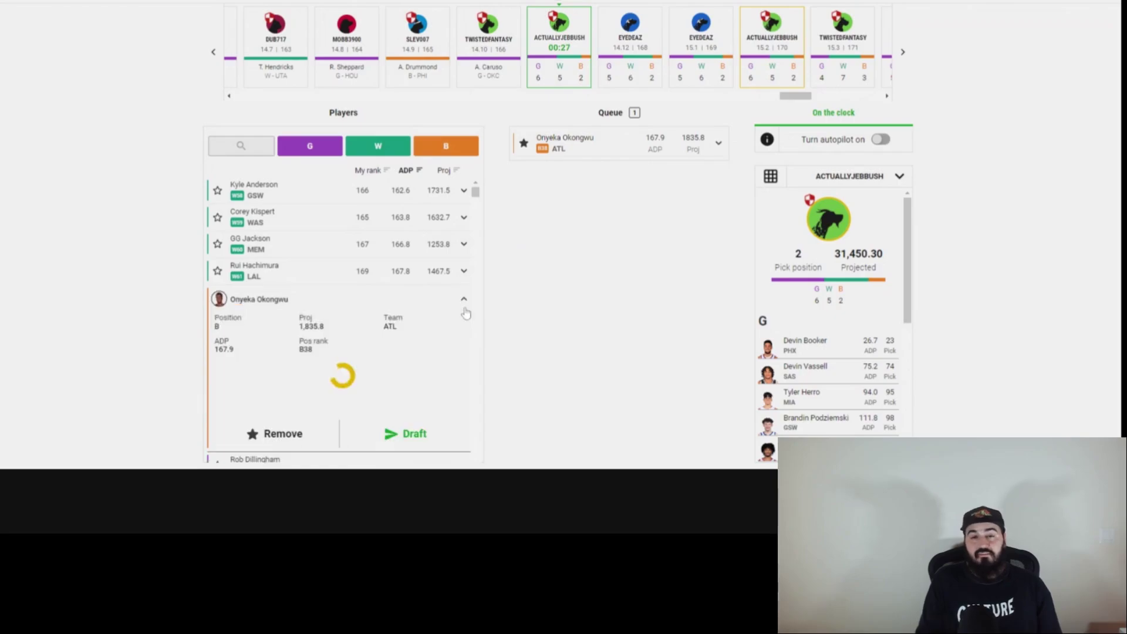
{"action": "scroll", "coordinate": [440, 376], "scroll_direction": "down", "scroll_amount": 1}
{"action": "left_click", "coordinate": [438, 355]}
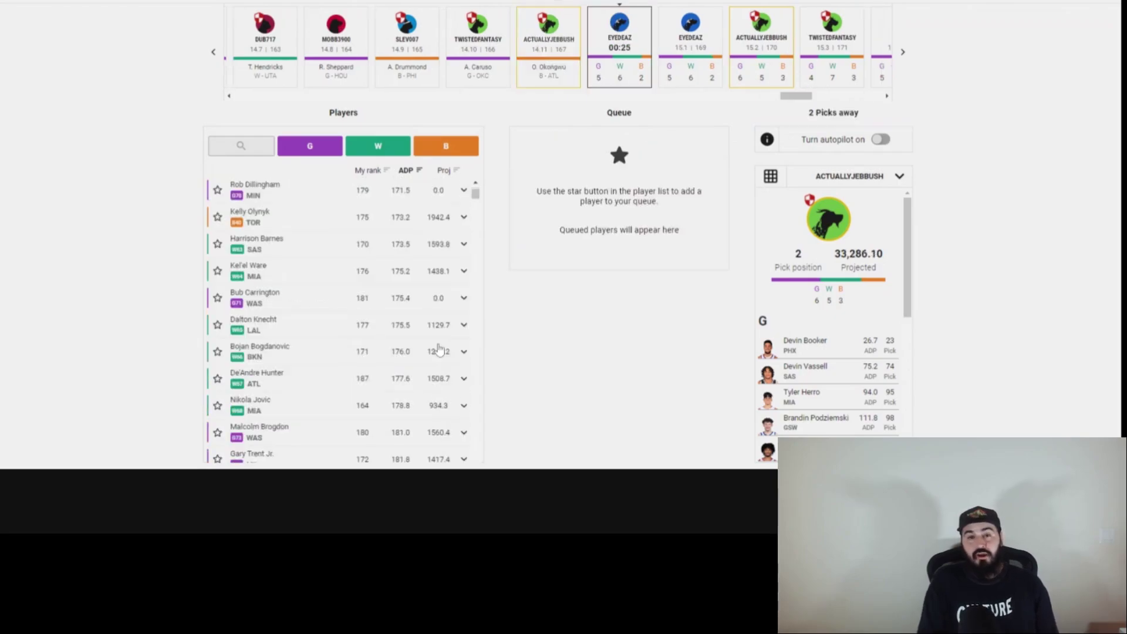
{"action": "scroll", "coordinate": [441, 320], "scroll_direction": "up", "scroll_amount": 1}
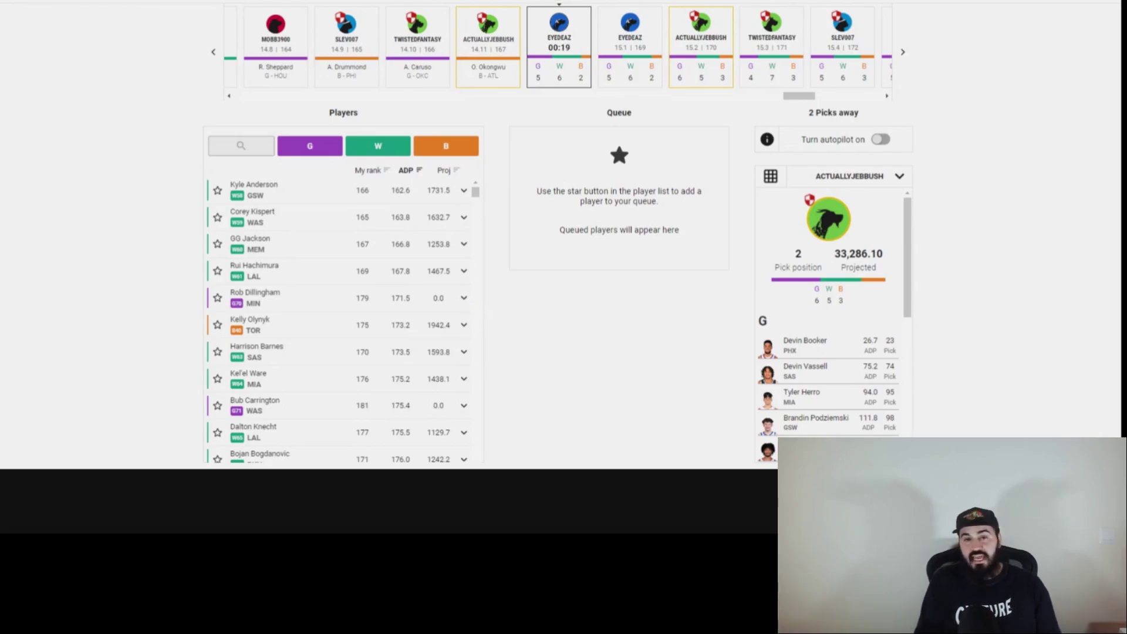
- Review Harrison Barnes's stats and news
{"action": "left_click", "coordinate": [470, 352]}
{"action": "scroll", "coordinate": [467, 329], "scroll_direction": "down", "scroll_amount": 1}
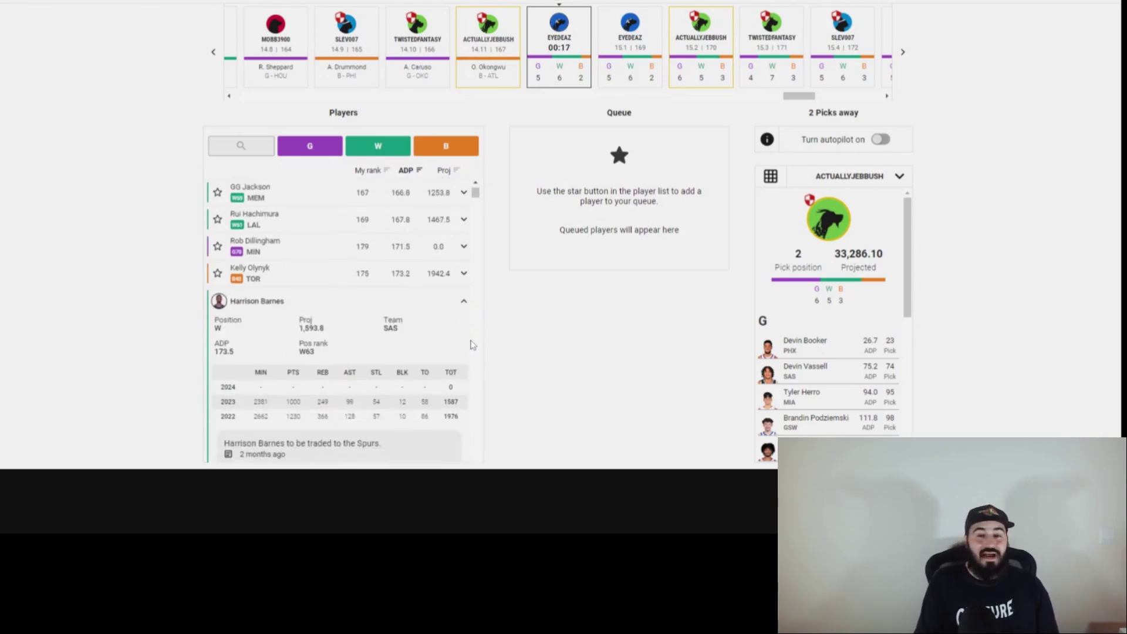
{"action": "left_click", "coordinate": [464, 295]}
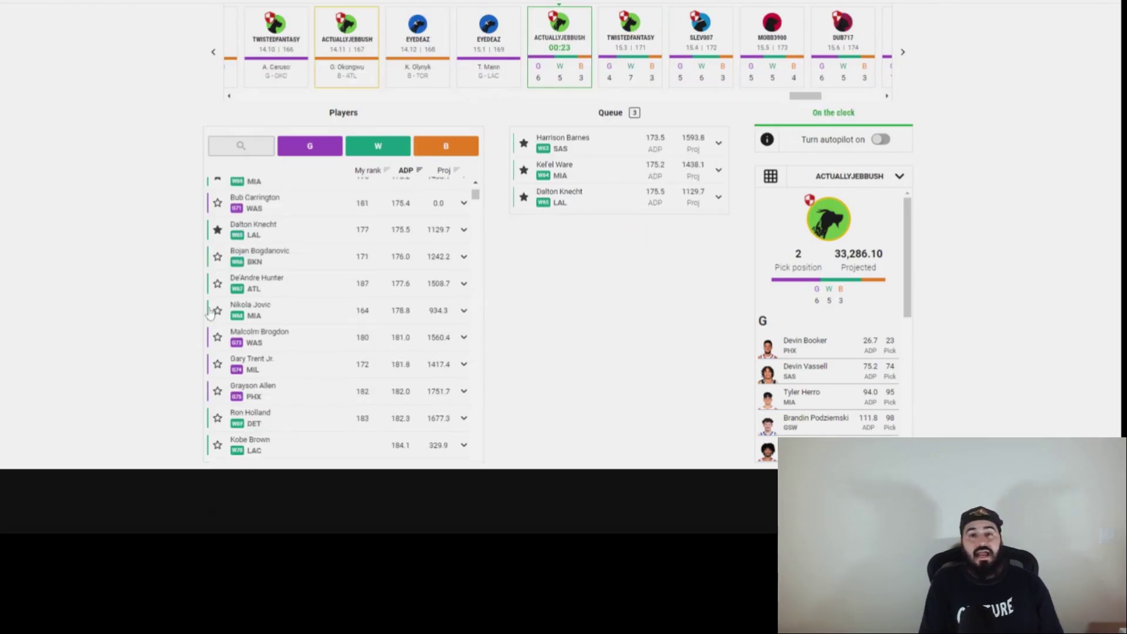
- Draft the queued Kel'el Ware as your 15.2 wing pick
{"action": "scroll", "coordinate": [327, 306], "scroll_direction": "up", "scroll_amount": 3}
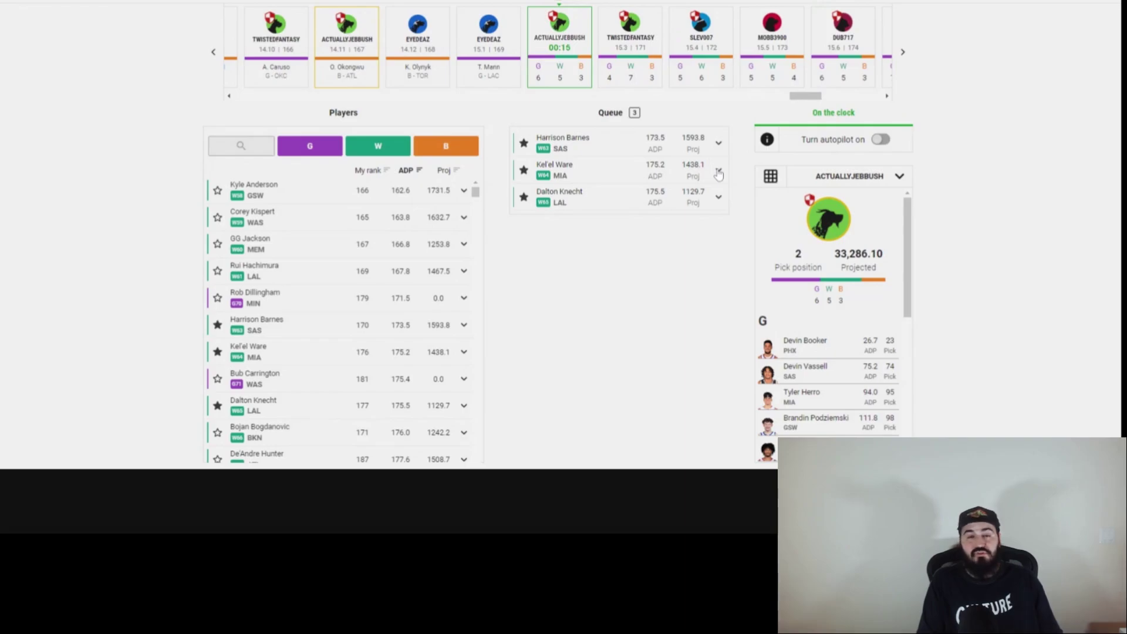
{"action": "left_click", "coordinate": [718, 173]}
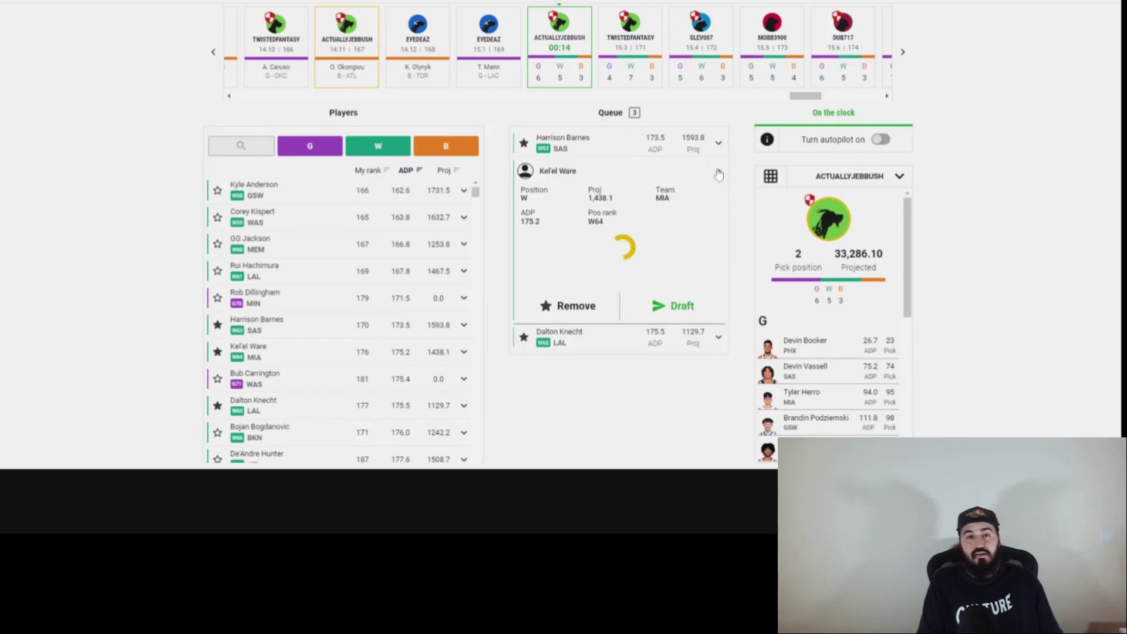
{"action": "left_click", "coordinate": [681, 310]}
{"action": "scroll", "coordinate": [838, 317], "scroll_direction": "down", "scroll_amount": 5}
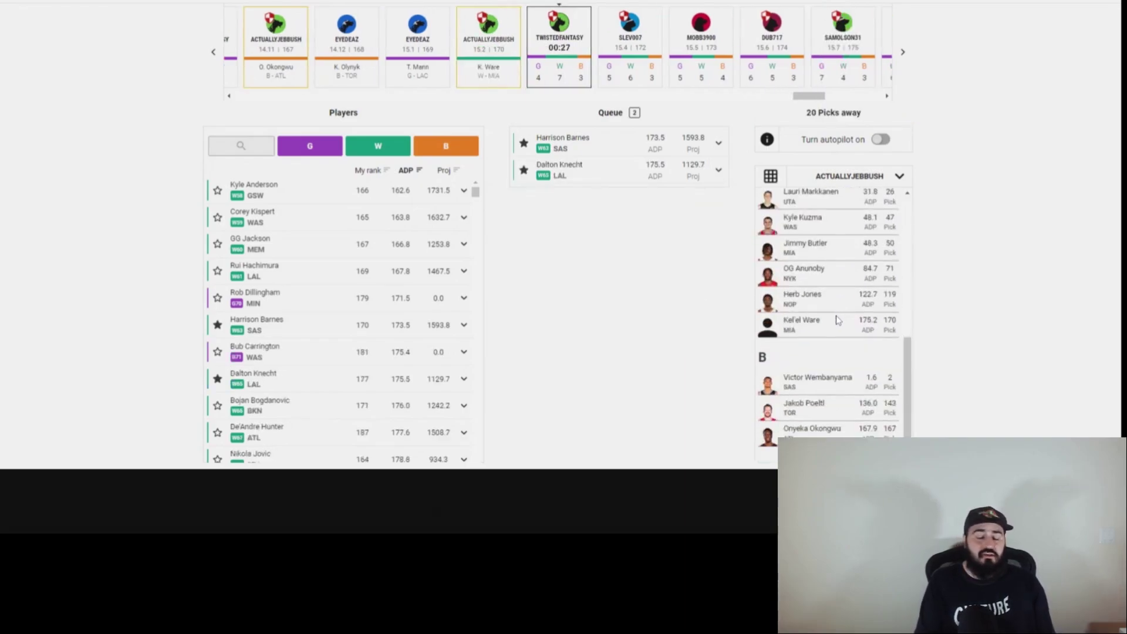
{"action": "scroll", "coordinate": [837, 320], "scroll_direction": "up", "scroll_amount": 10}
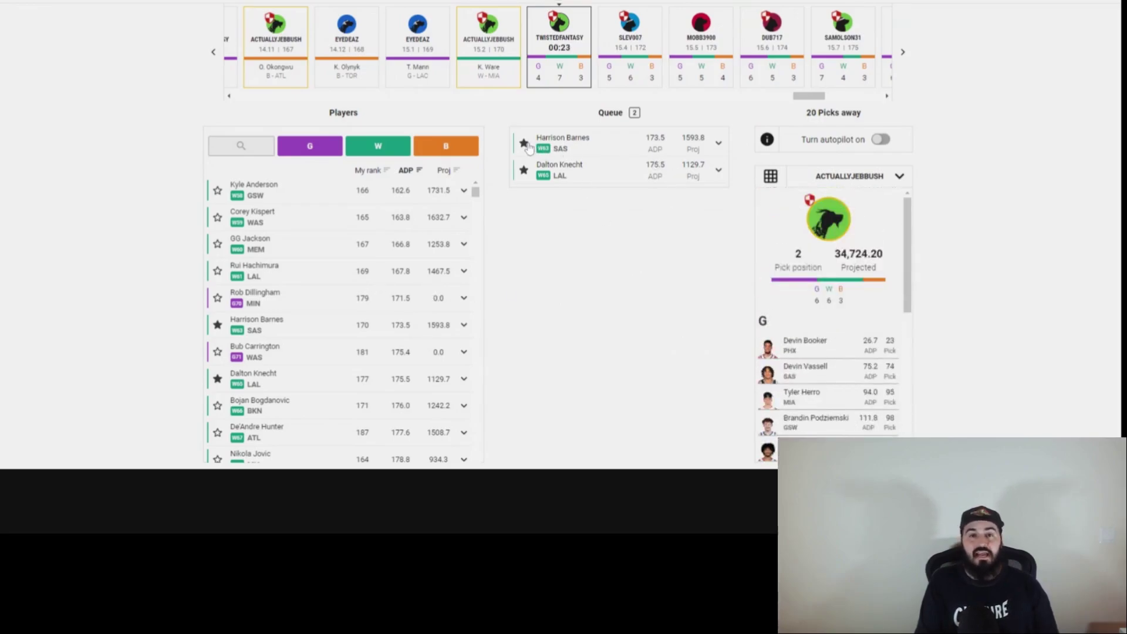
{"action": "left_click", "coordinate": [524, 144]}
{"action": "left_click", "coordinate": [523, 144]}
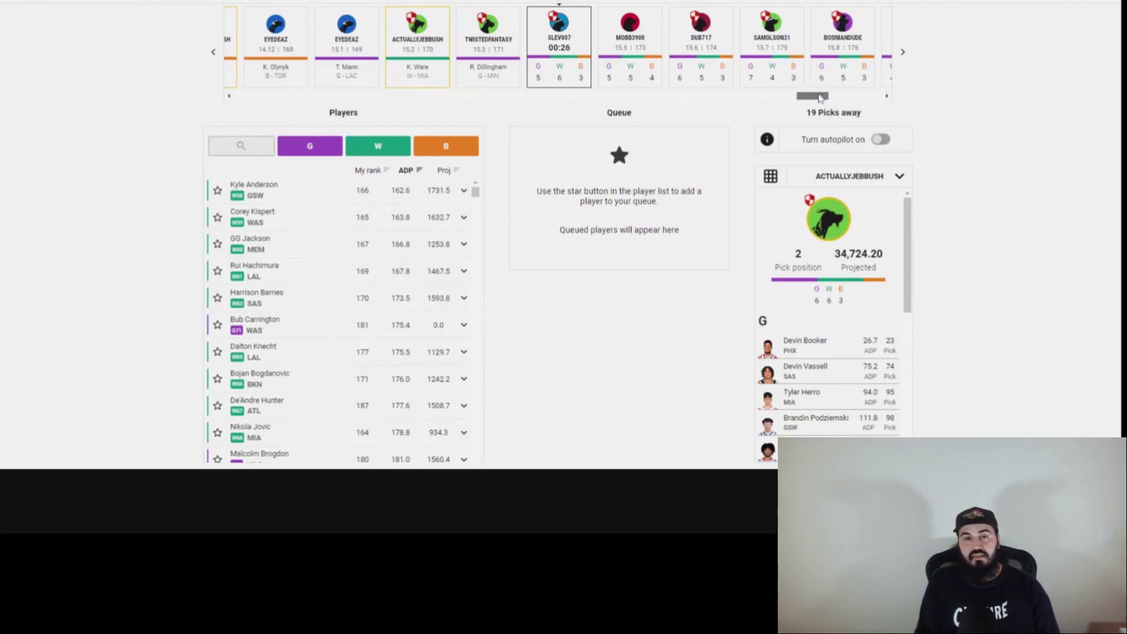
{"action": "mouse_move", "coordinate": [820, 97]}
{"action": "left_mouse_down"}
{"action": "mouse_move", "coordinate": [875, 99]}
{"action": "mouse_move", "coordinate": [821, 101]}
{"action": "left_mouse_up"}
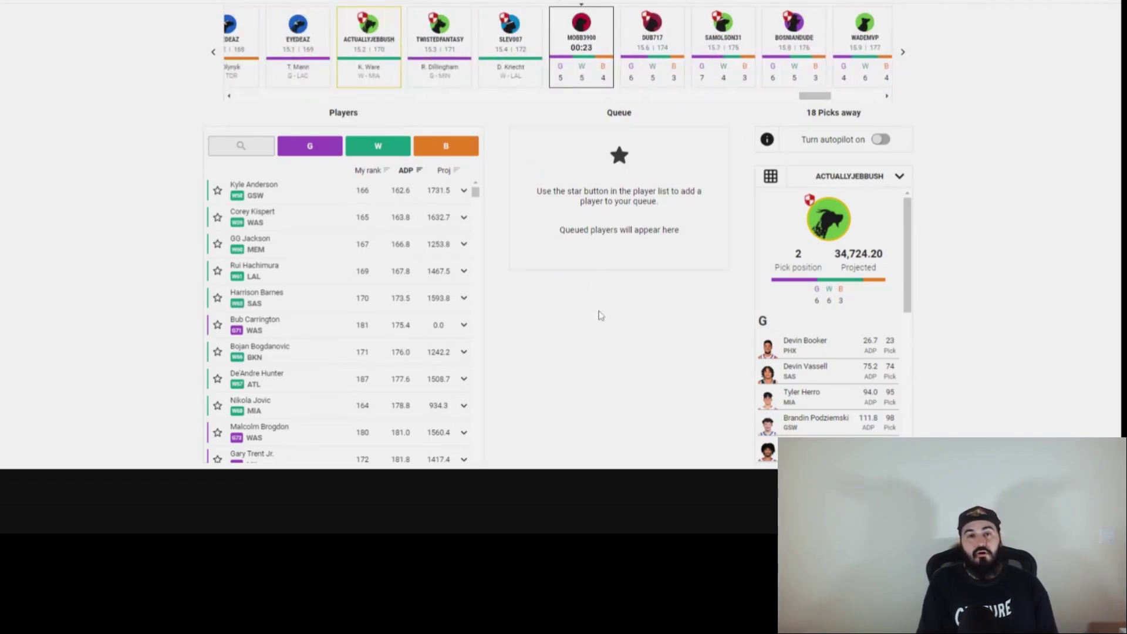
{"action": "scroll", "coordinate": [828, 354], "scroll_direction": "down", "scroll_amount": 5}
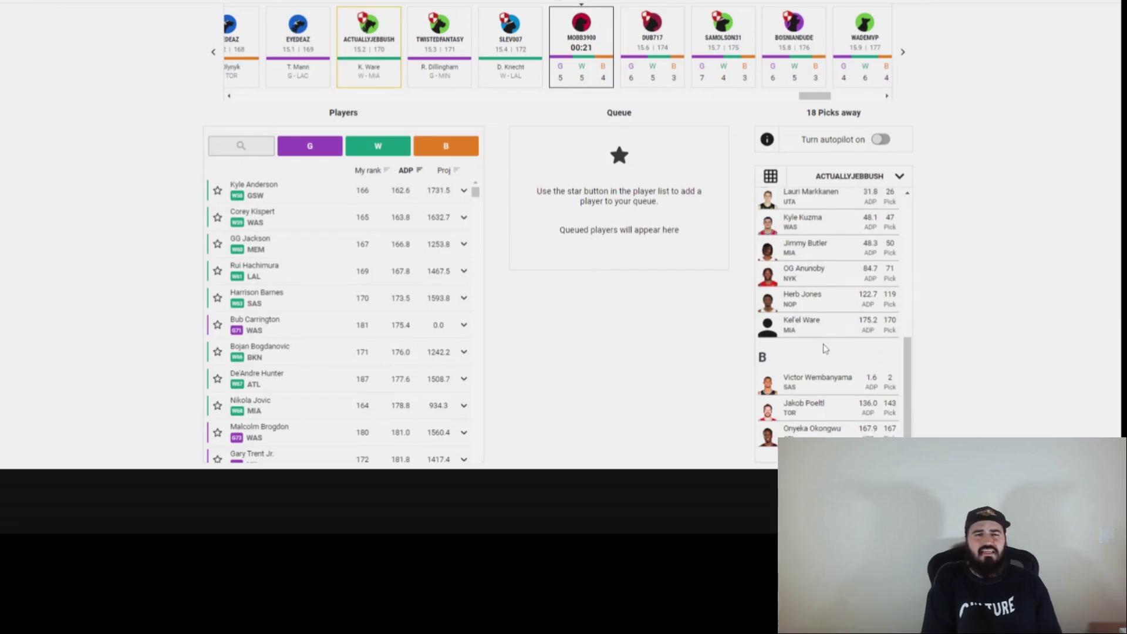
{"action": "scroll", "coordinate": [825, 348], "scroll_direction": "up", "scroll_amount": 5}
{"action": "scroll", "coordinate": [320, 311], "scroll_direction": "down", "scroll_amount": 3}
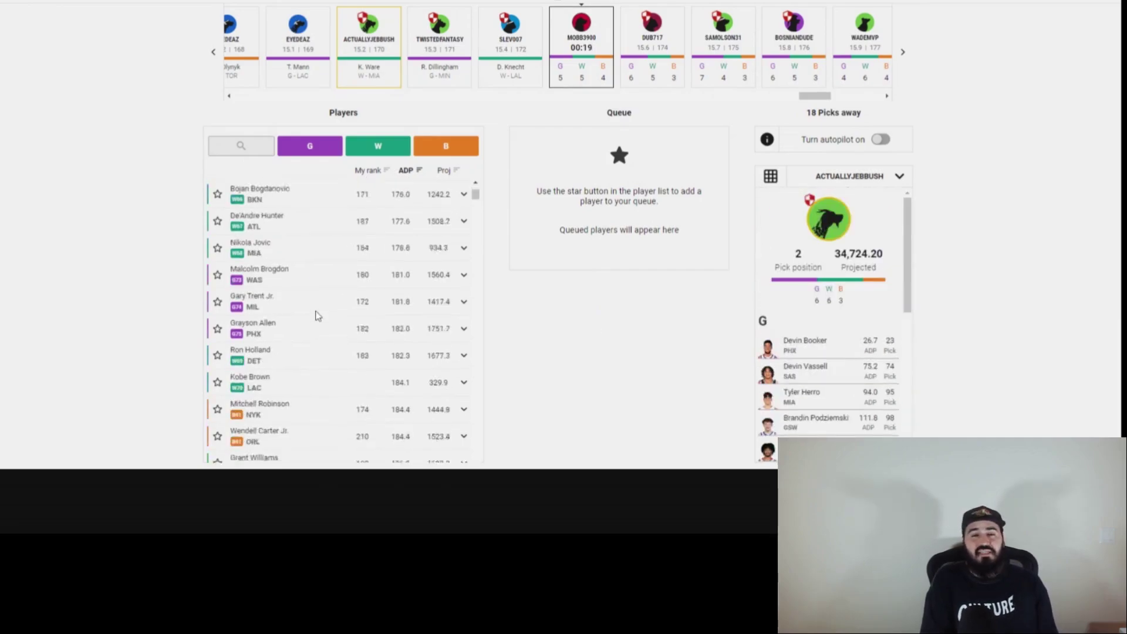
{"action": "scroll", "coordinate": [276, 332], "scroll_direction": "down", "scroll_amount": 4}
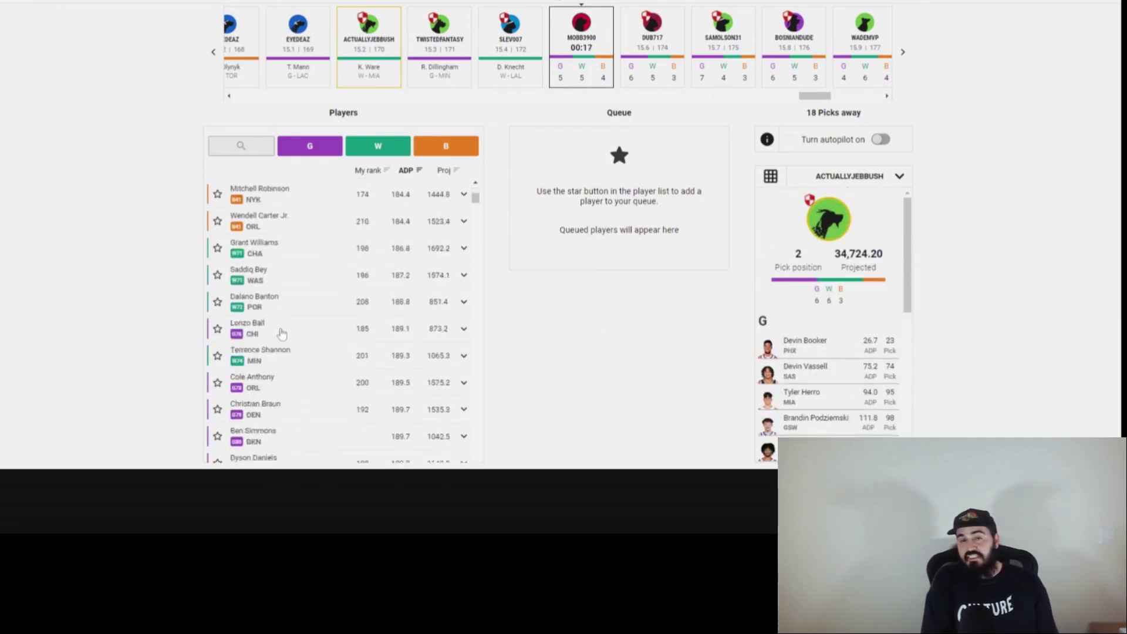
{"action": "scroll", "coordinate": [281, 333], "scroll_direction": "down", "scroll_amount": 2}
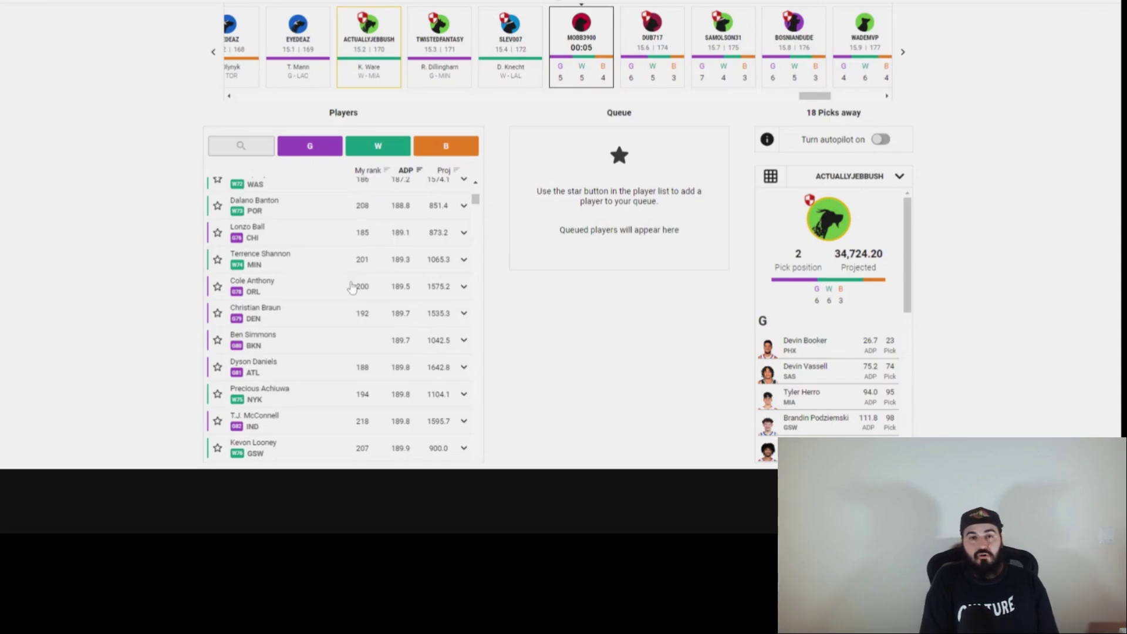
{"action": "scroll", "coordinate": [385, 351], "scroll_direction": "up", "scroll_amount": 5}
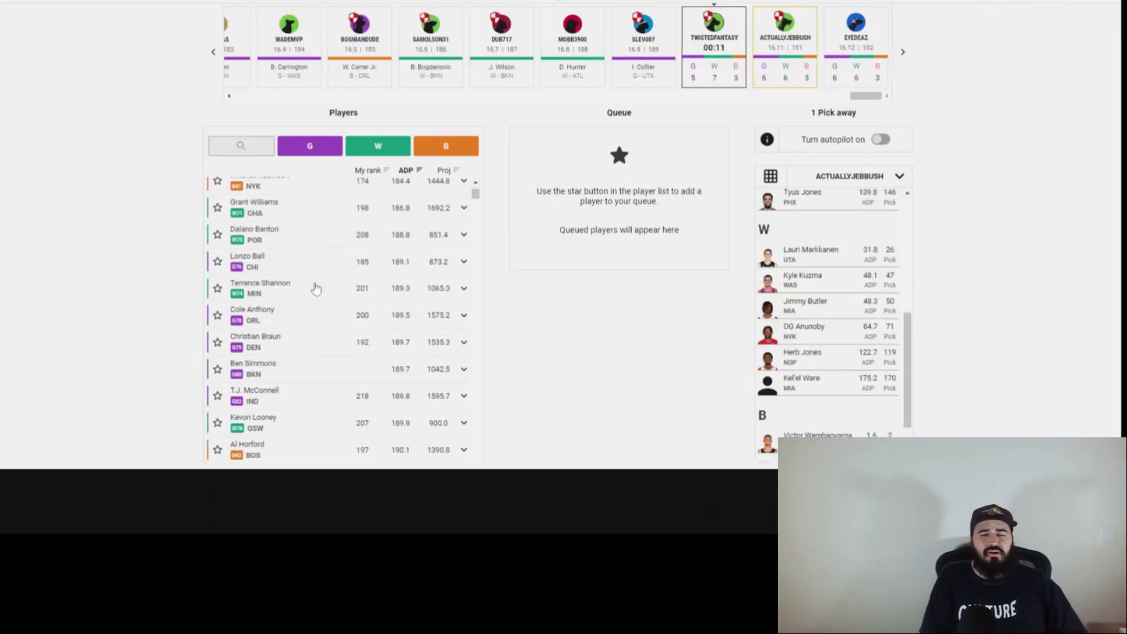
- Check Terrence Shannon's details, then draft him as your 16.11 wing pick
{"action": "left_click", "coordinate": [314, 287]}
{"action": "left_click", "coordinate": [342, 290]}
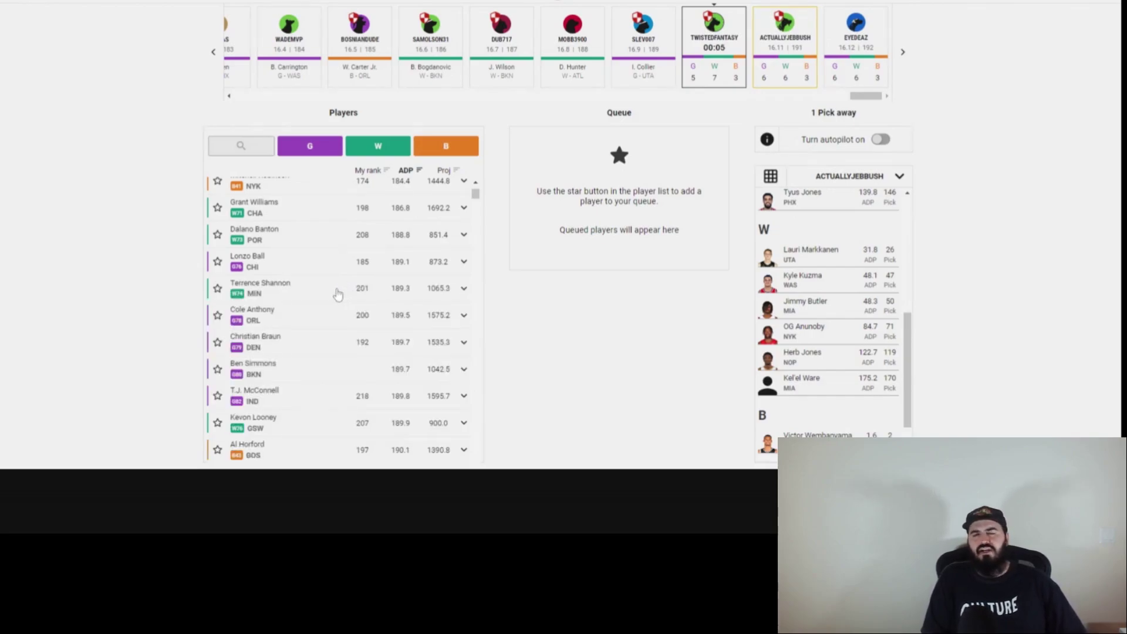
{"action": "scroll", "coordinate": [337, 294], "scroll_direction": "down", "scroll_amount": 4}
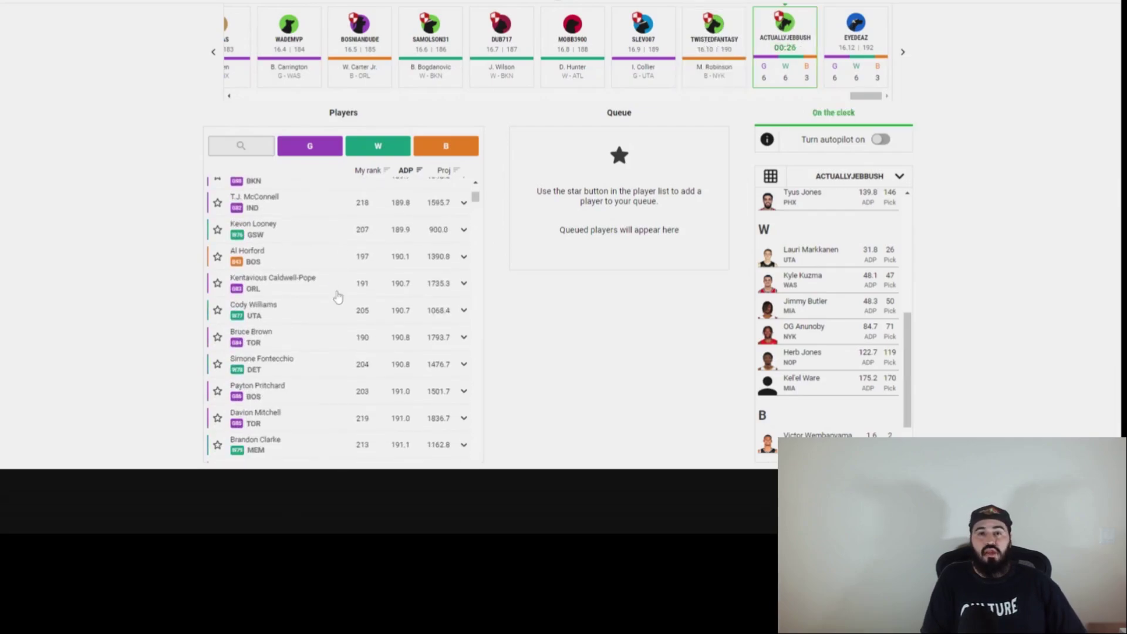
{"action": "scroll", "coordinate": [337, 297], "scroll_direction": "up", "scroll_amount": 5}
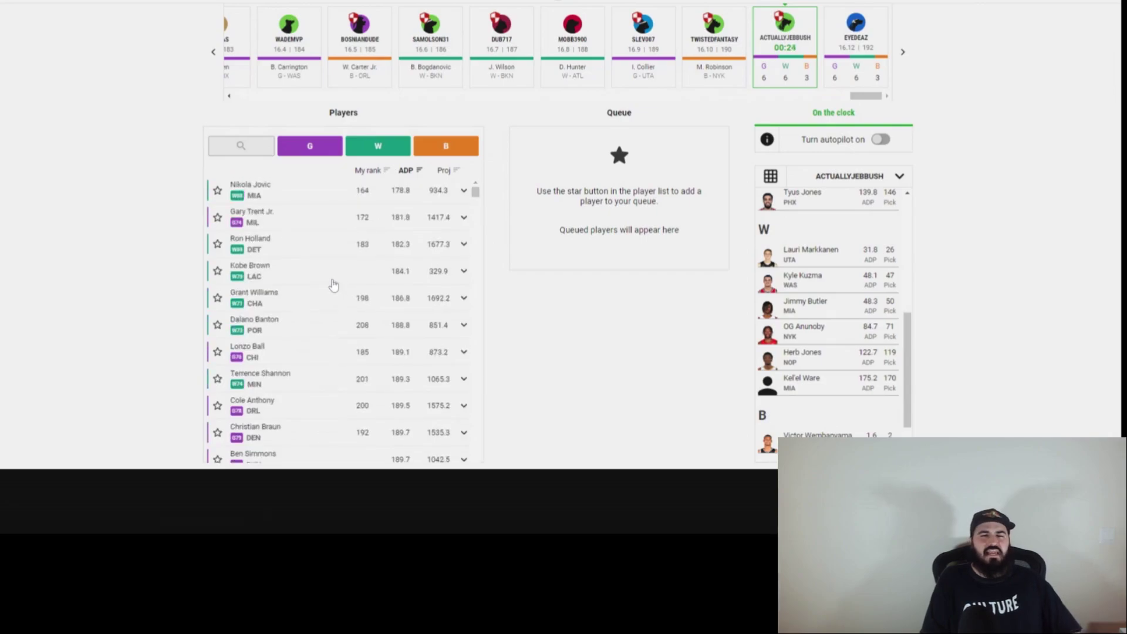
{"action": "left_click", "coordinate": [463, 378]}
{"action": "left_click", "coordinate": [405, 332]}
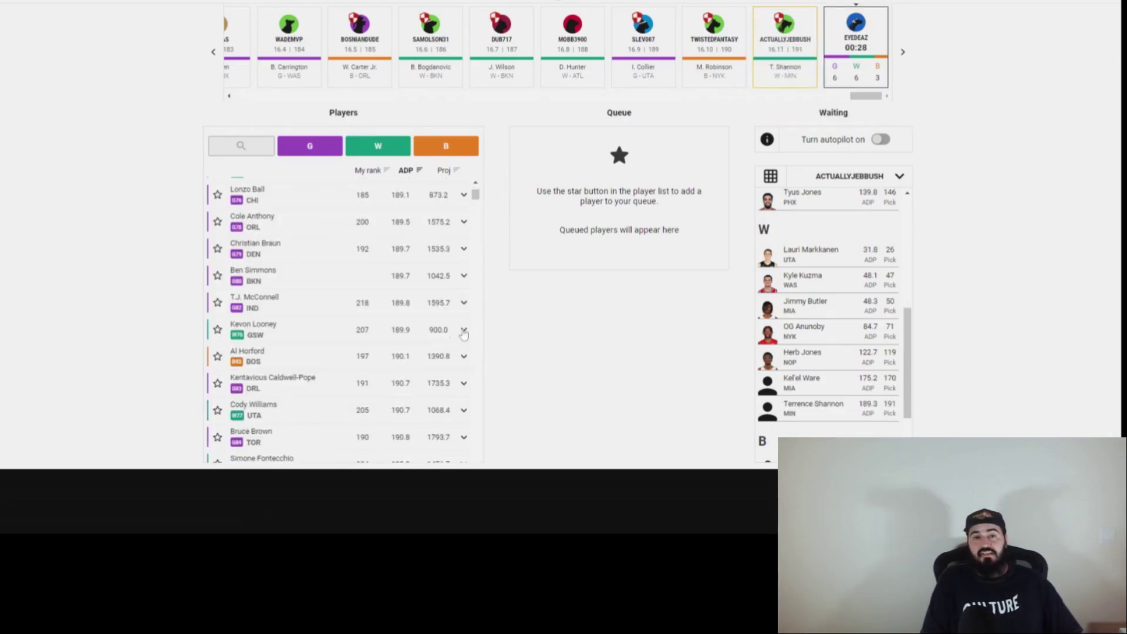
{"action": "scroll", "coordinate": [809, 314], "scroll_direction": "down", "scroll_amount": 2}
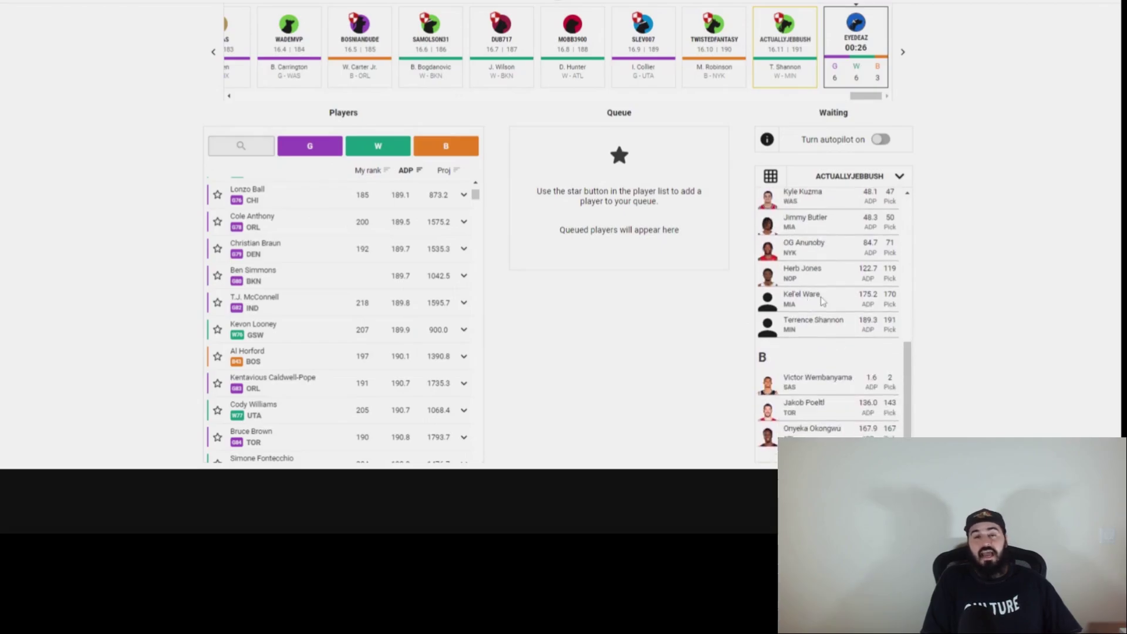
- Scroll through the draft board to review every team's picks from round 5 through 13
{"action": "scroll", "coordinate": [822, 301], "scroll_direction": "up", "scroll_amount": 10}
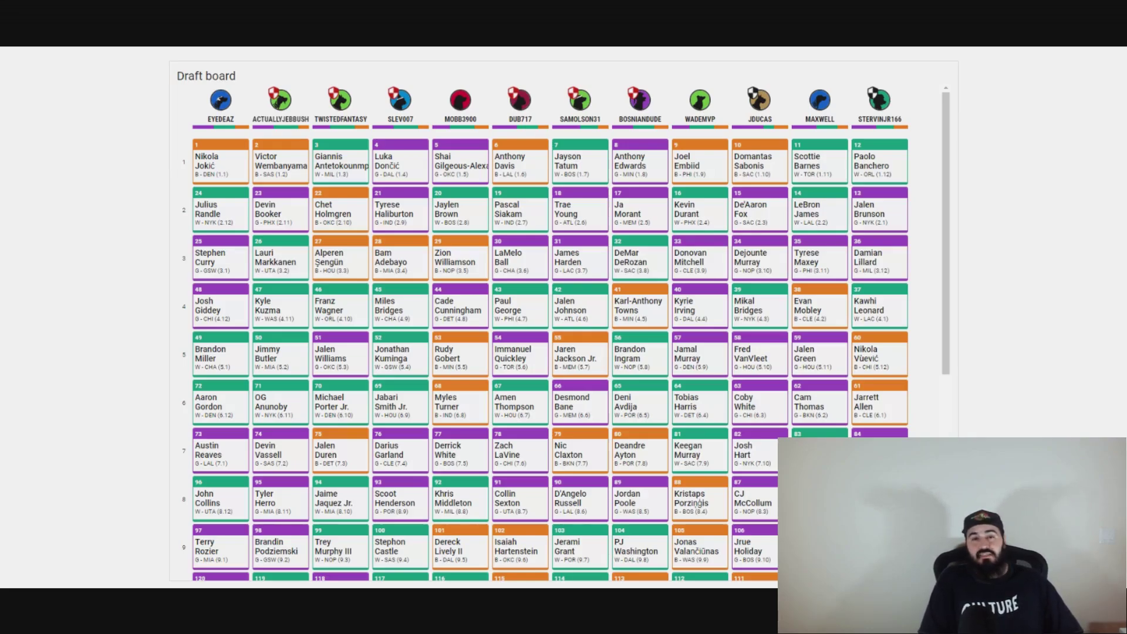
{"action": "scroll", "coordinate": [563, 329], "scroll_direction": "down", "scroll_amount": 1}
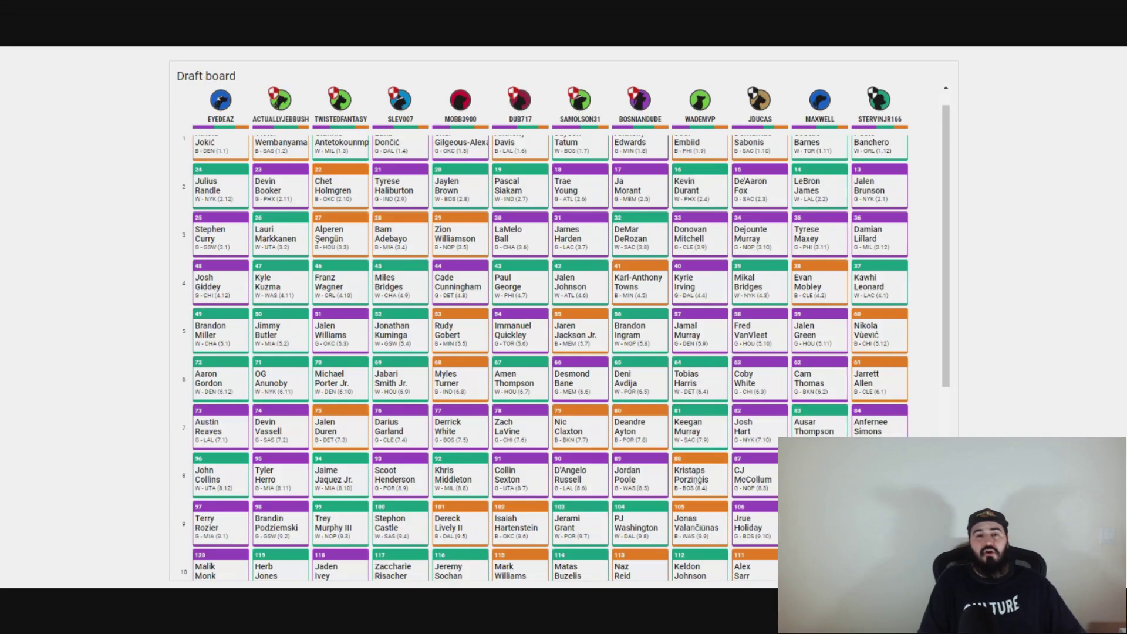
{"action": "scroll", "coordinate": [564, 329], "scroll_direction": "down", "scroll_amount": 1}
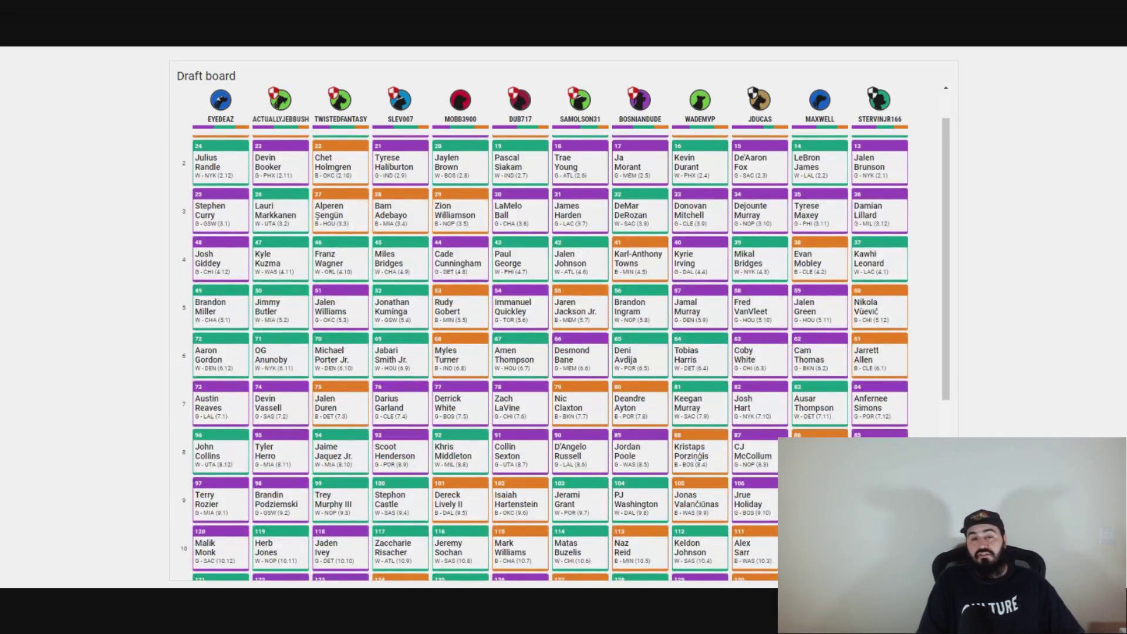
{"action": "scroll", "coordinate": [564, 328], "scroll_direction": "down", "scroll_amount": 1}
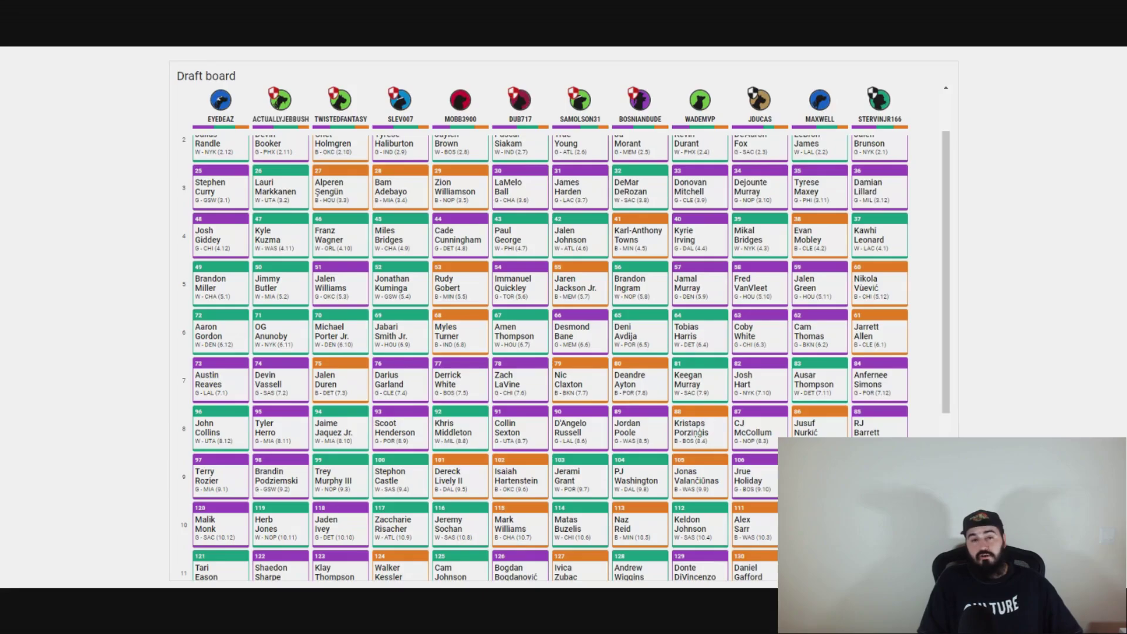
{"action": "scroll", "coordinate": [564, 352], "scroll_direction": "down", "scroll_amount": 1}
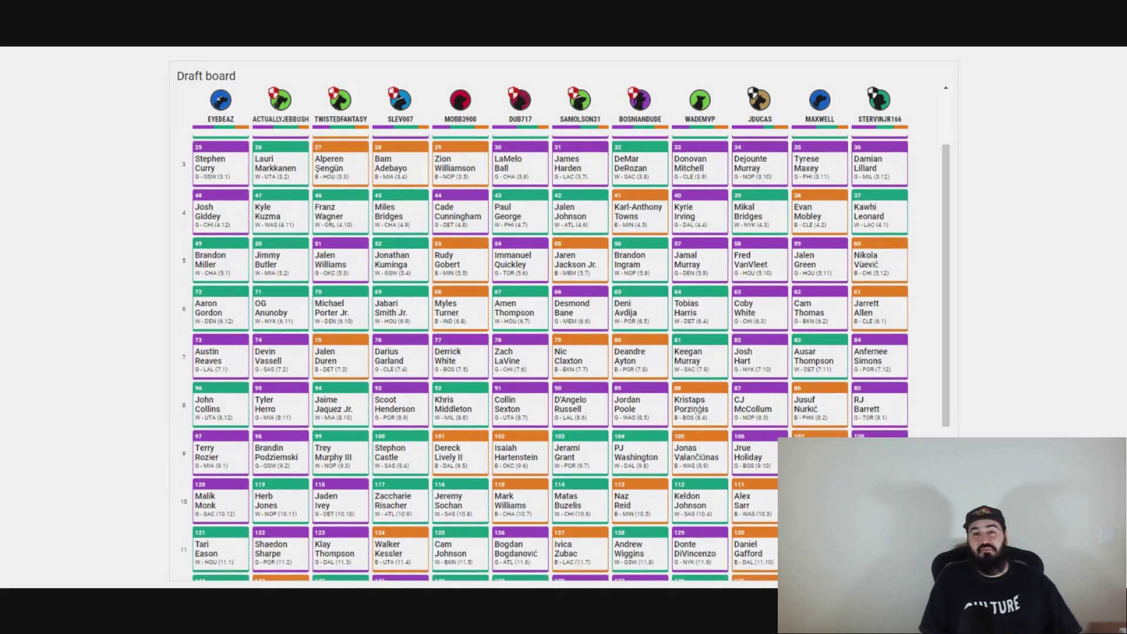
{"action": "scroll", "coordinate": [566, 358], "scroll_direction": "down", "scroll_amount": 1}
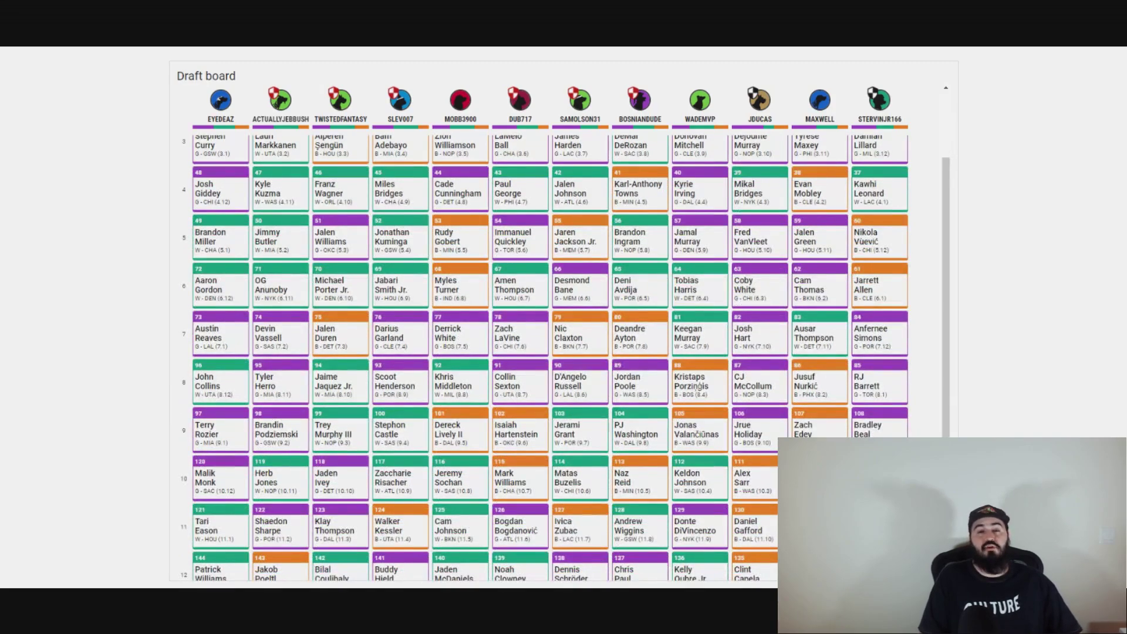
{"action": "scroll", "coordinate": [565, 358], "scroll_direction": "down", "scroll_amount": 1}
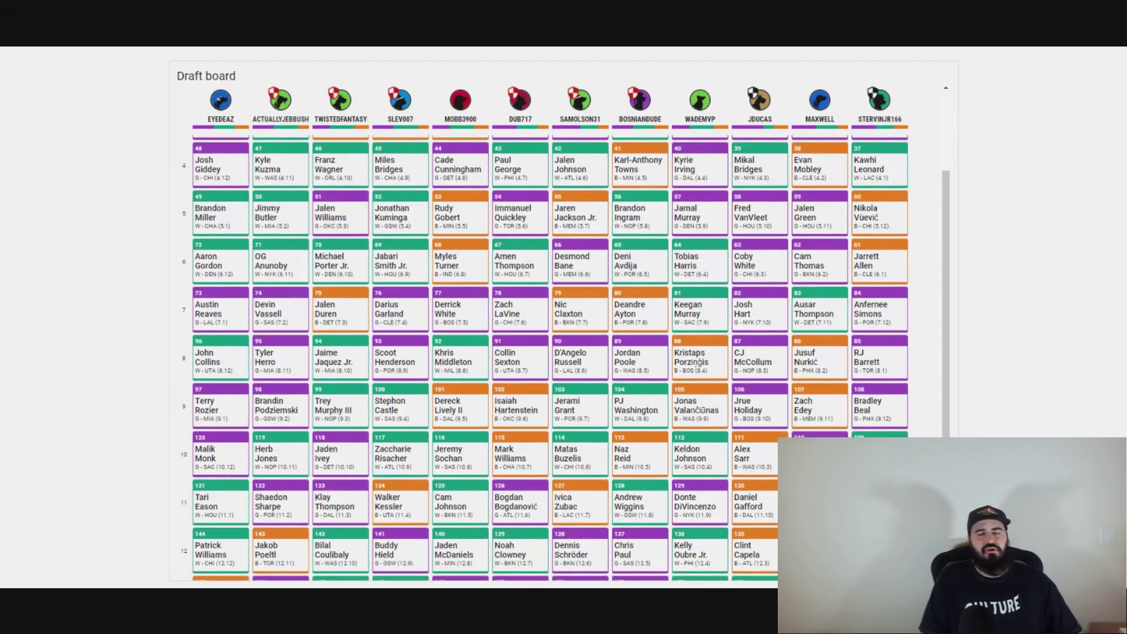
{"action": "scroll", "coordinate": [566, 358], "scroll_direction": "down", "scroll_amount": 1}
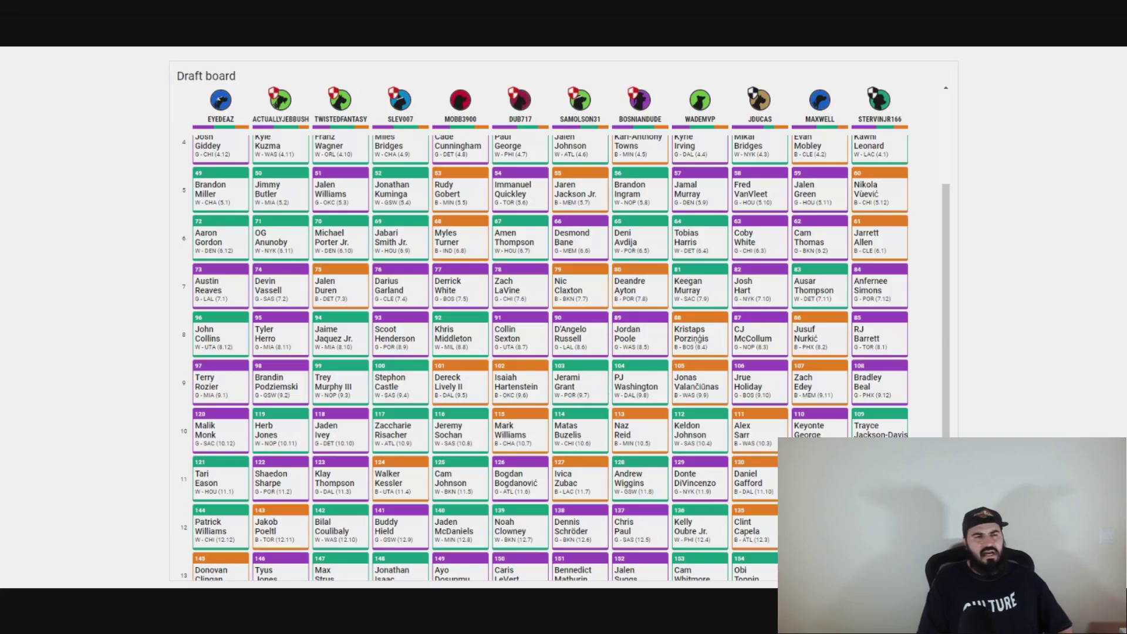
{"action": "scroll", "coordinate": [565, 357], "scroll_direction": "down", "scroll_amount": 1}
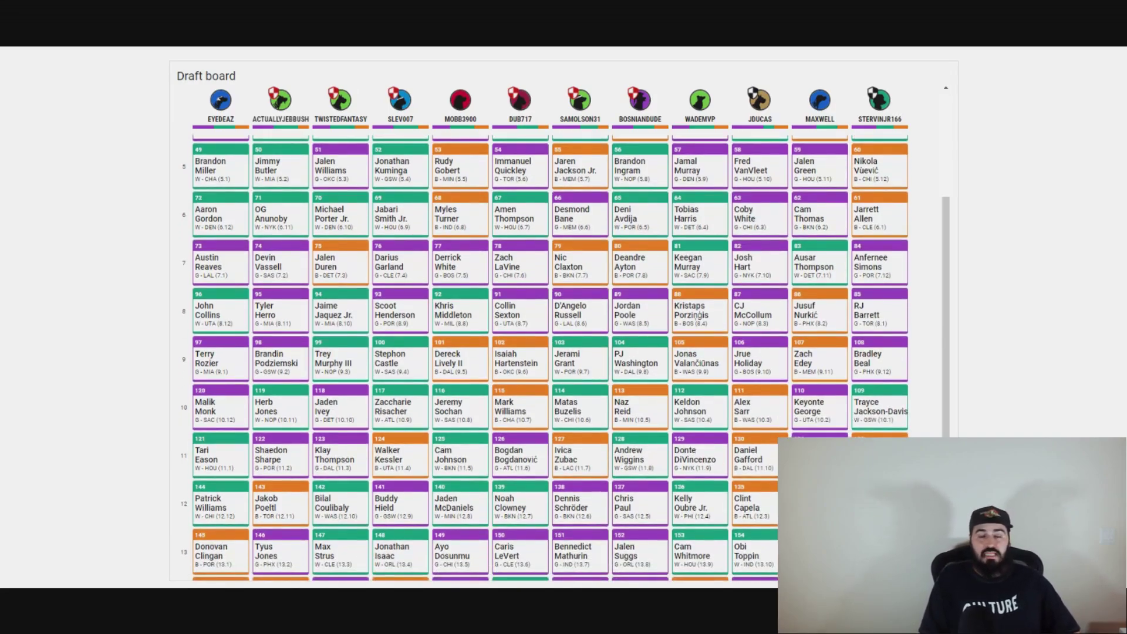
{"action": "scroll", "coordinate": [565, 358], "scroll_direction": "down", "scroll_amount": 1}
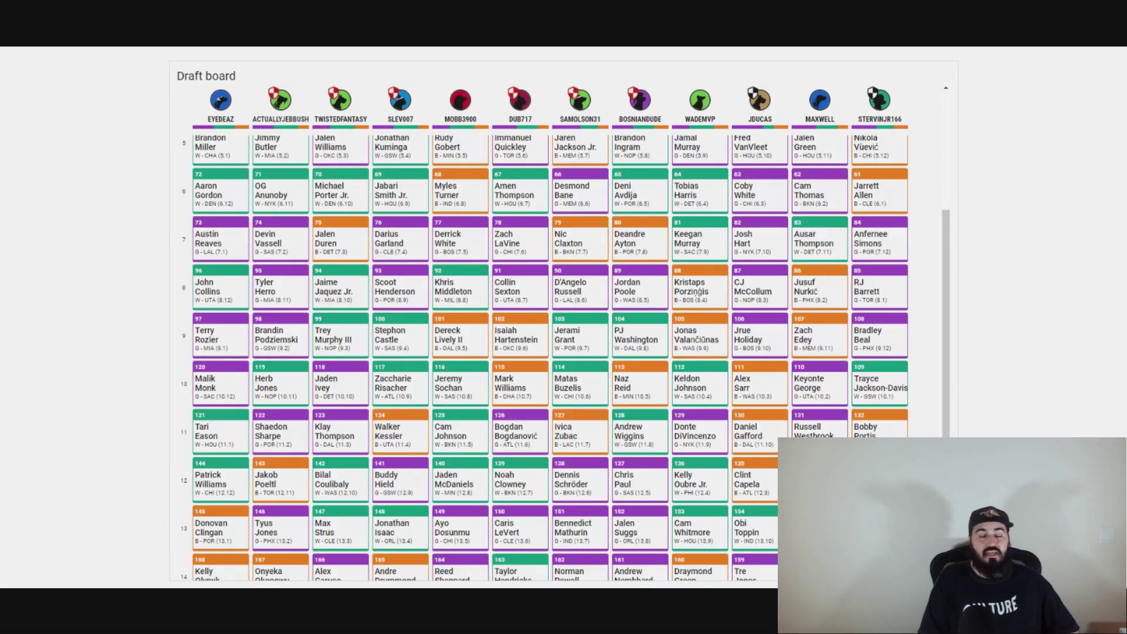
{"action": "scroll", "coordinate": [565, 358], "scroll_direction": "down", "scroll_amount": 1}
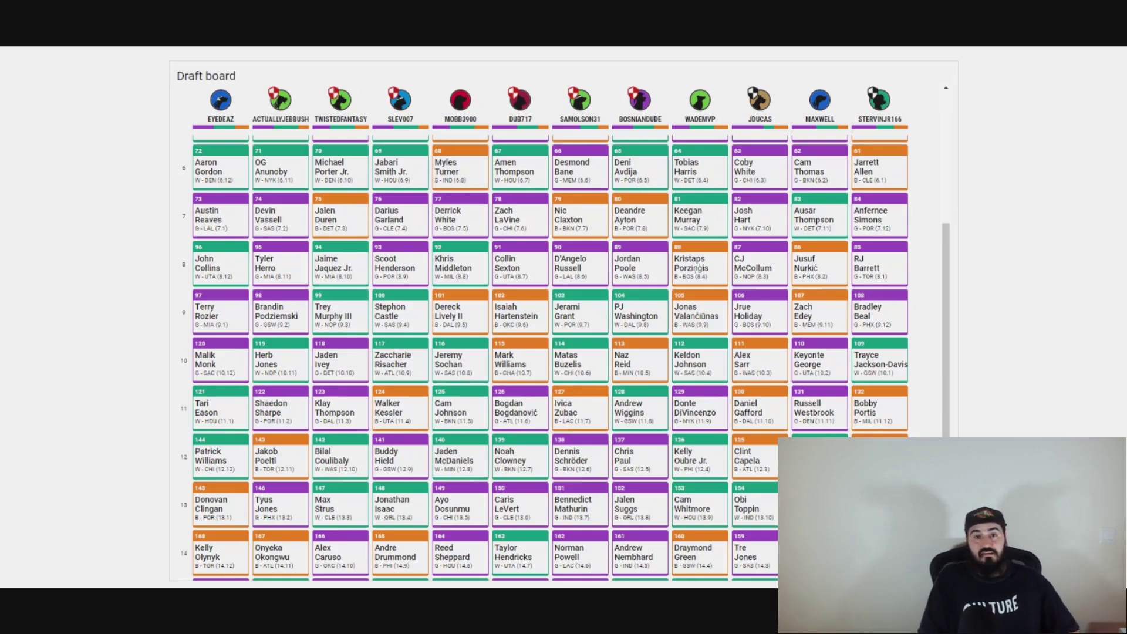
{"action": "scroll", "coordinate": [565, 358], "scroll_direction": "down", "scroll_amount": 1}
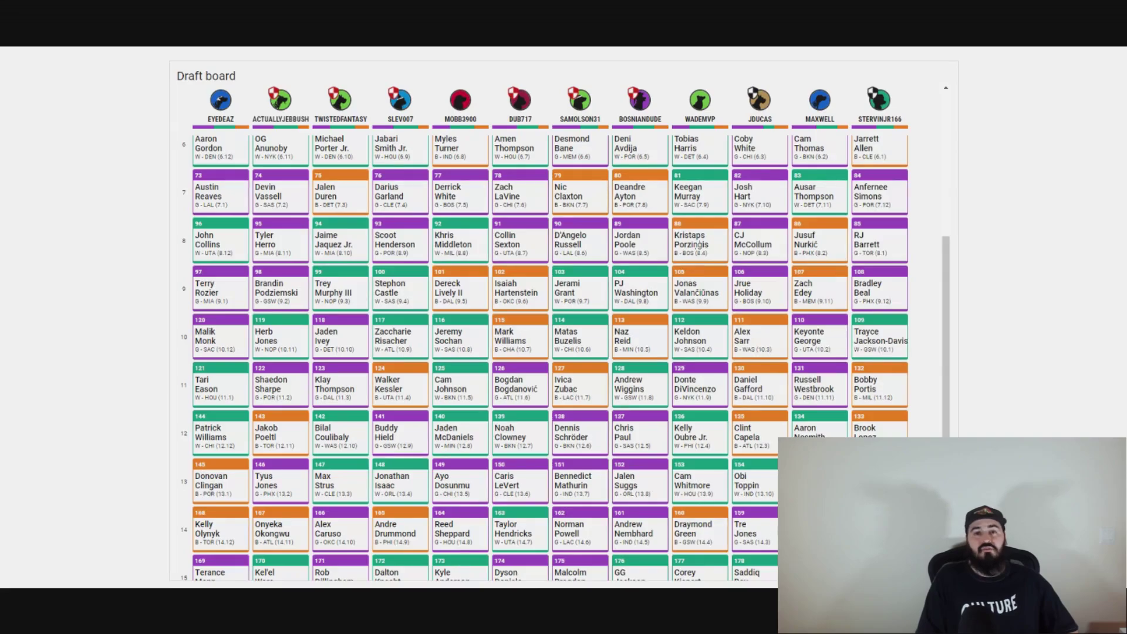
{"action": "scroll", "coordinate": [566, 358], "scroll_direction": "down", "scroll_amount": 1}
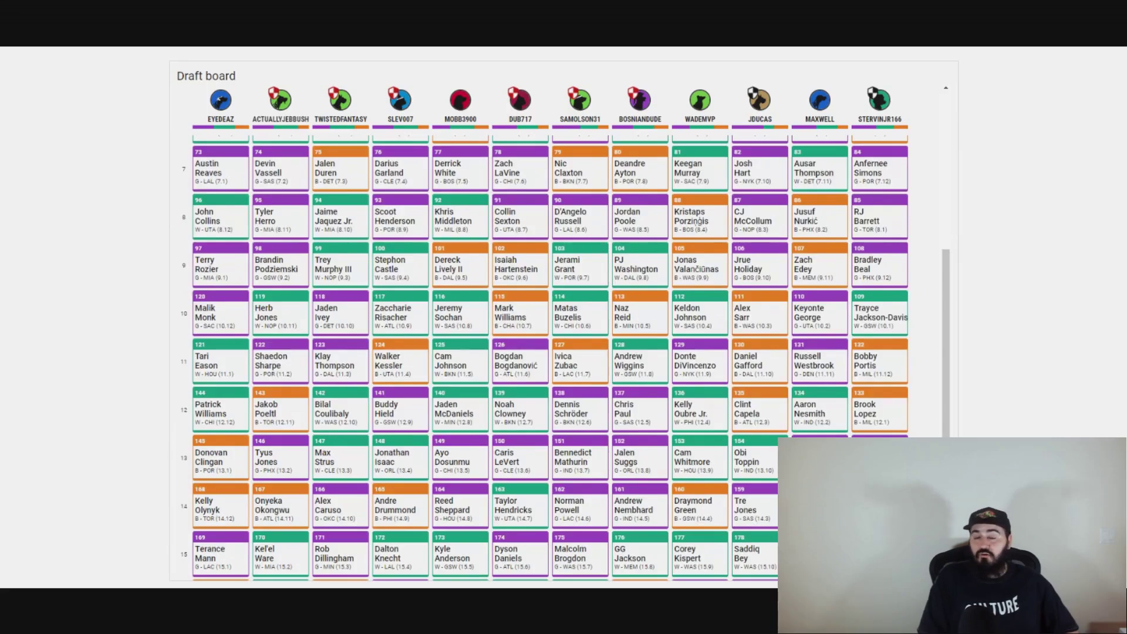
{"action": "scroll", "coordinate": [565, 358], "scroll_direction": "down", "scroll_amount": 1}
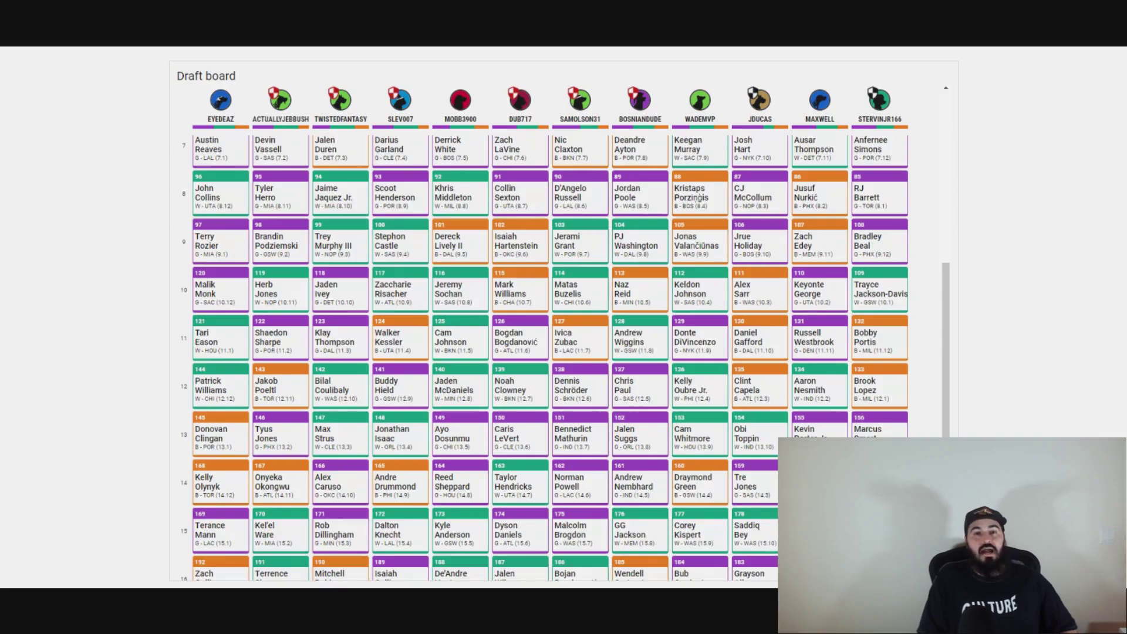
{"action": "scroll", "coordinate": [565, 358], "scroll_direction": "down", "scroll_amount": 1}
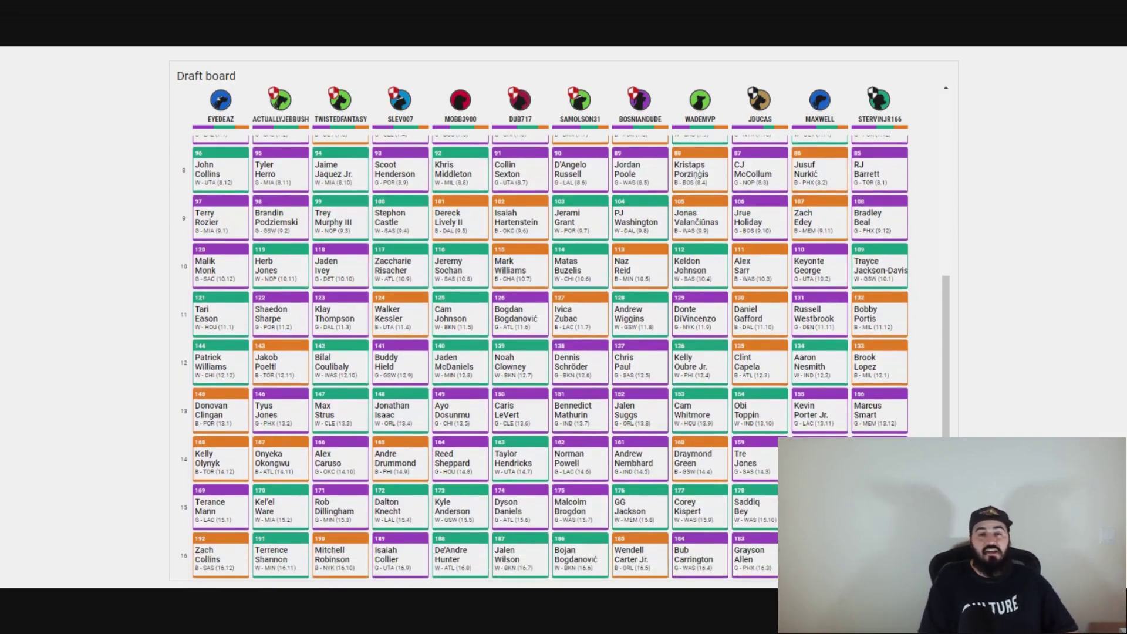
{"action": "scroll", "coordinate": [571, 356], "scroll_direction": "down", "scroll_amount": 1}
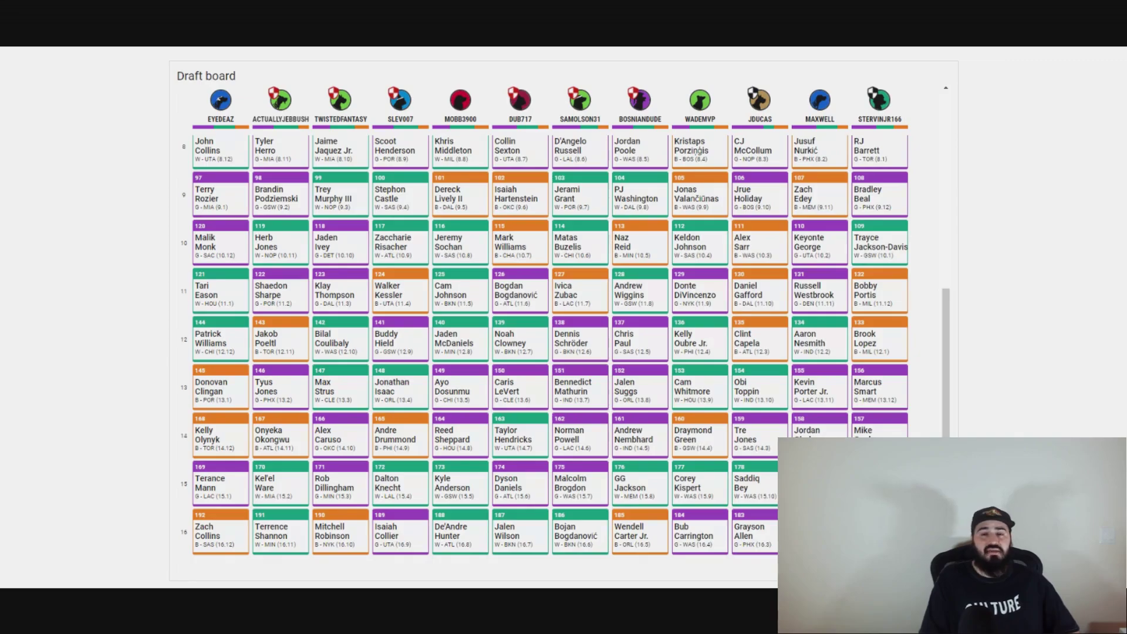
{"action": "scroll", "coordinate": [550, 347], "scroll_direction": "down", "scroll_amount": 1}
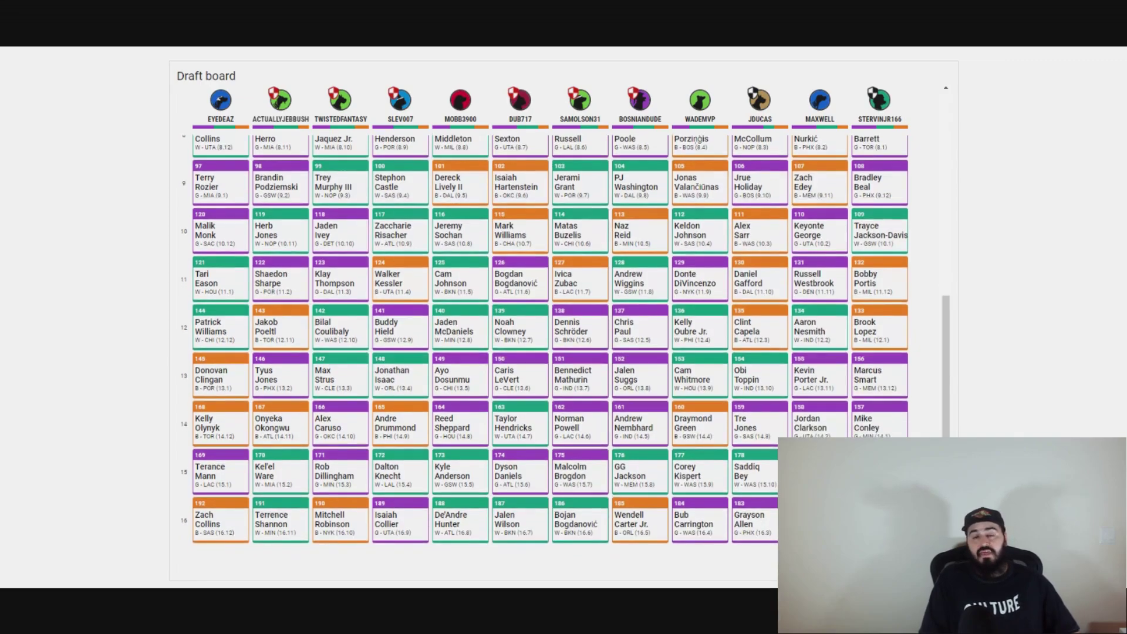